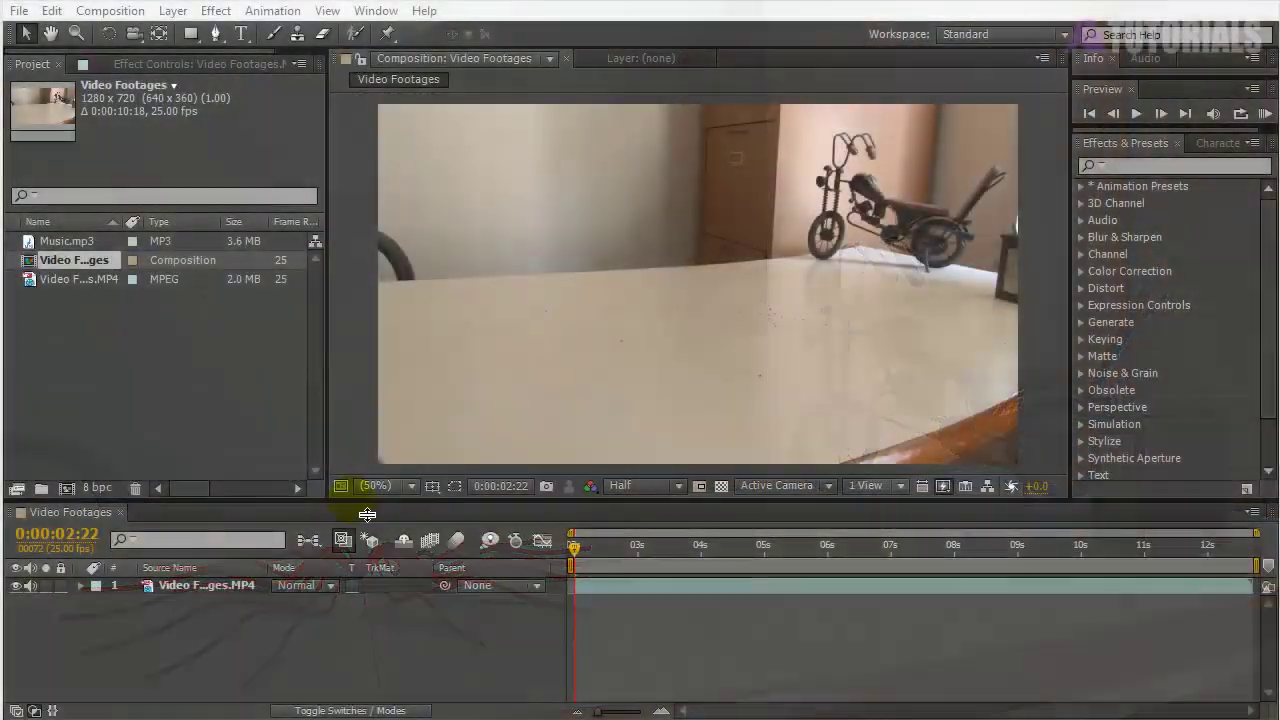
- Select Video Footages.MP4 in the Project panel to view its clip details
{"action": "left_click", "coordinate": [70, 279]}
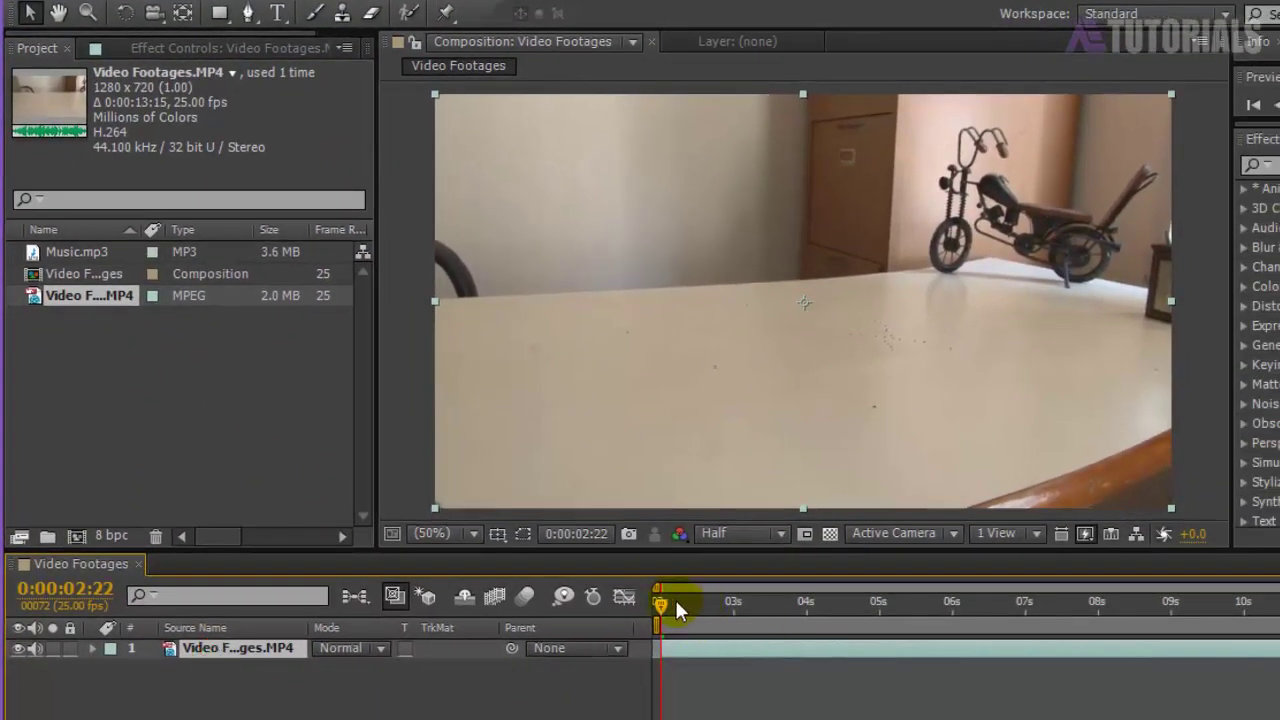
- Add Music.mp3 to the timeline as a layer and hide the Video Footages layer
{"action": "mouse_move", "coordinate": [663, 605]}
{"action": "left_mouse_down"}
{"action": "mouse_move", "coordinate": [1275, 605]}
{"action": "mouse_move", "coordinate": [652, 614]}
{"action": "left_mouse_up"}
{"action": "left_click_drag", "start_coordinate": [71, 251], "coordinate": [165, 665]}
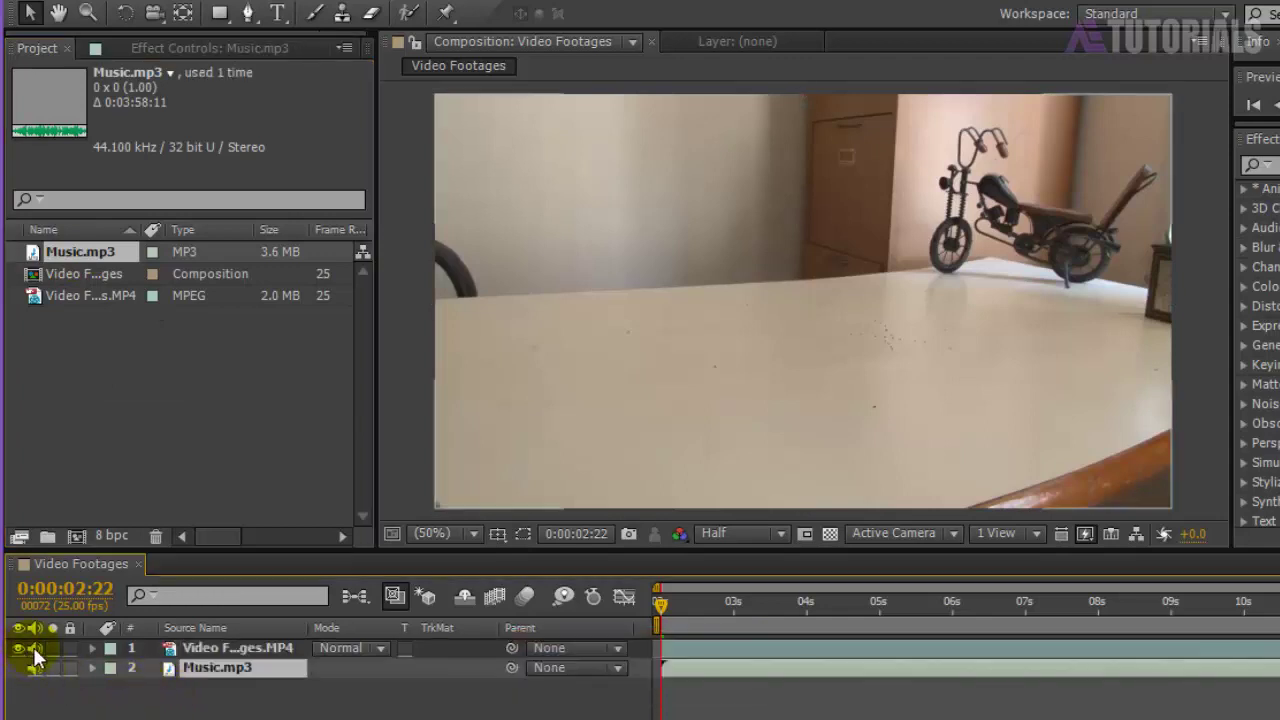
{"action": "left_click", "coordinate": [205, 648]}
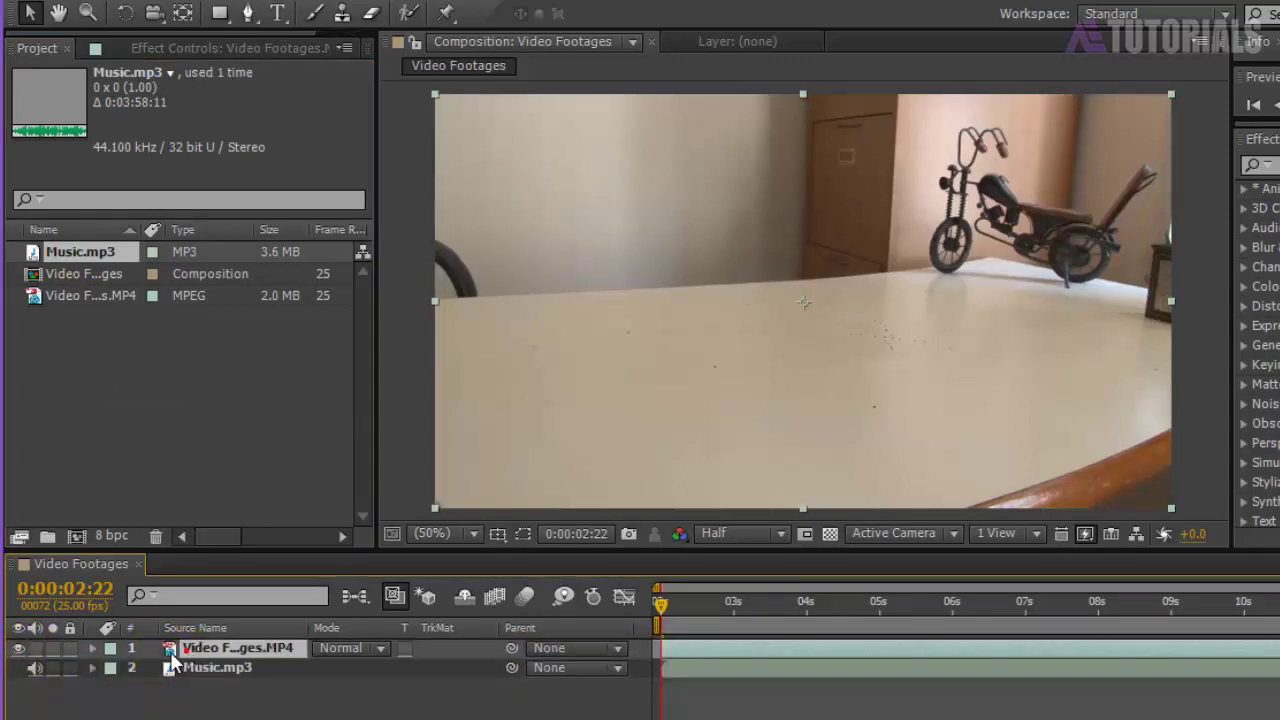
{"action": "left_click", "coordinate": [19, 649]}
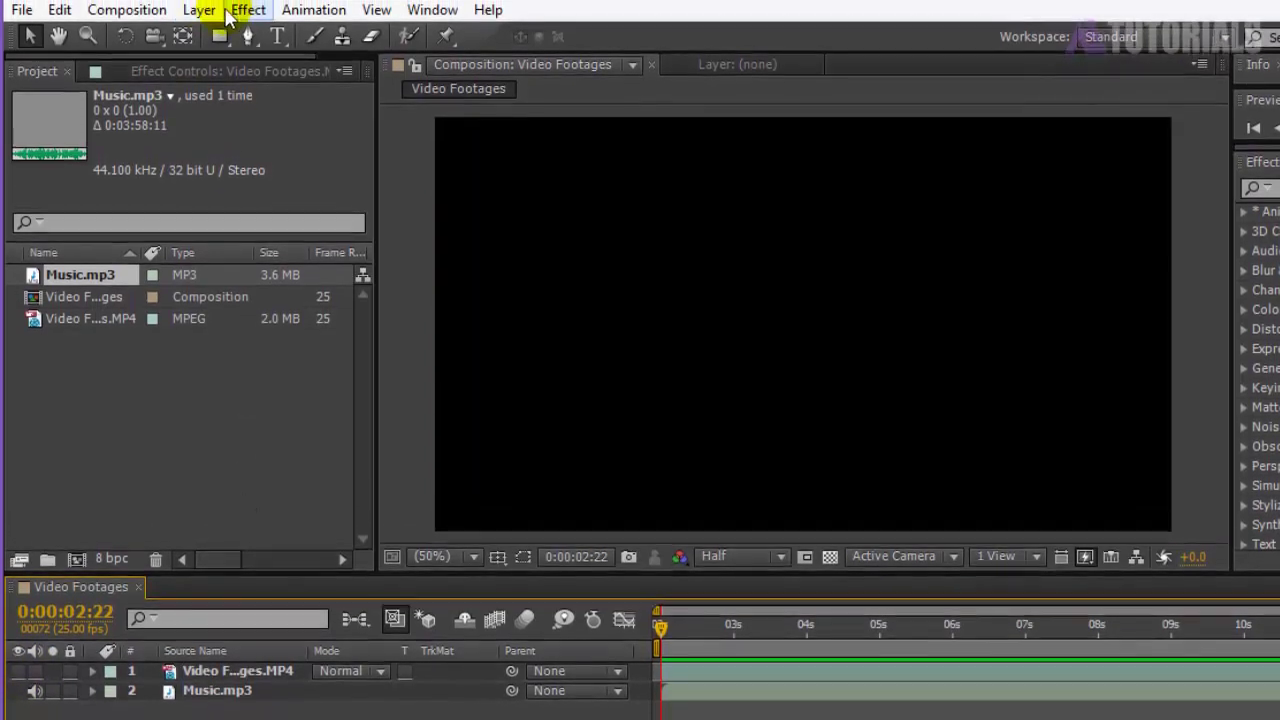
- Create a 1280×720 white solid named Spectrum through Layer > New > Solid
{"action": "left_click", "coordinate": [200, 5]}
{"action": "mouse_move", "coordinate": [575, 34]}
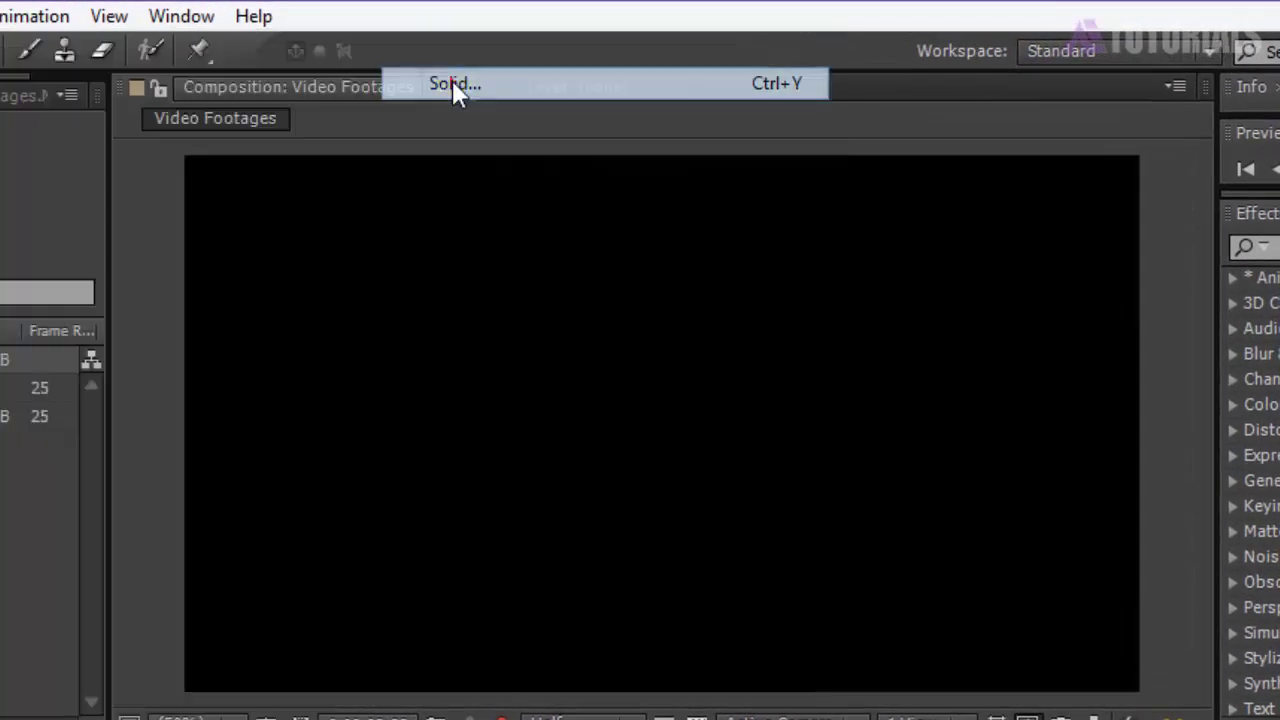
{"action": "left_click", "coordinate": [461, 82]}
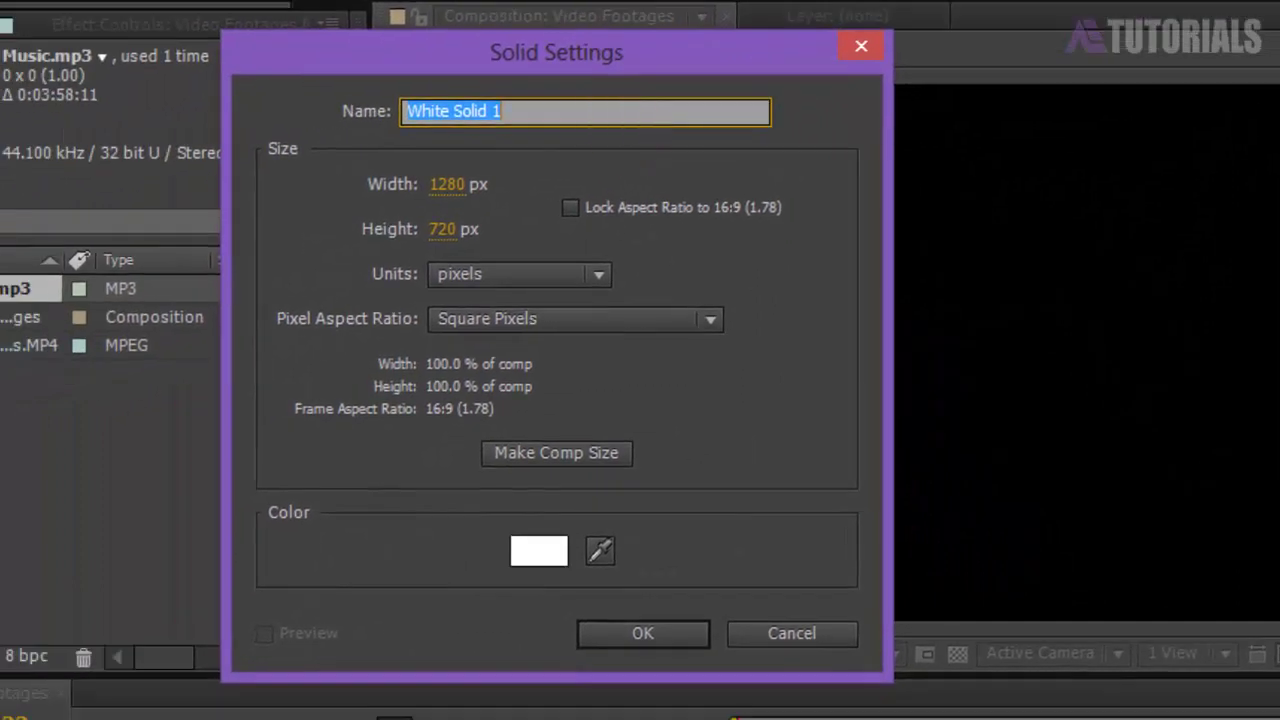
{"action": "type", "text": "Spectrum"}
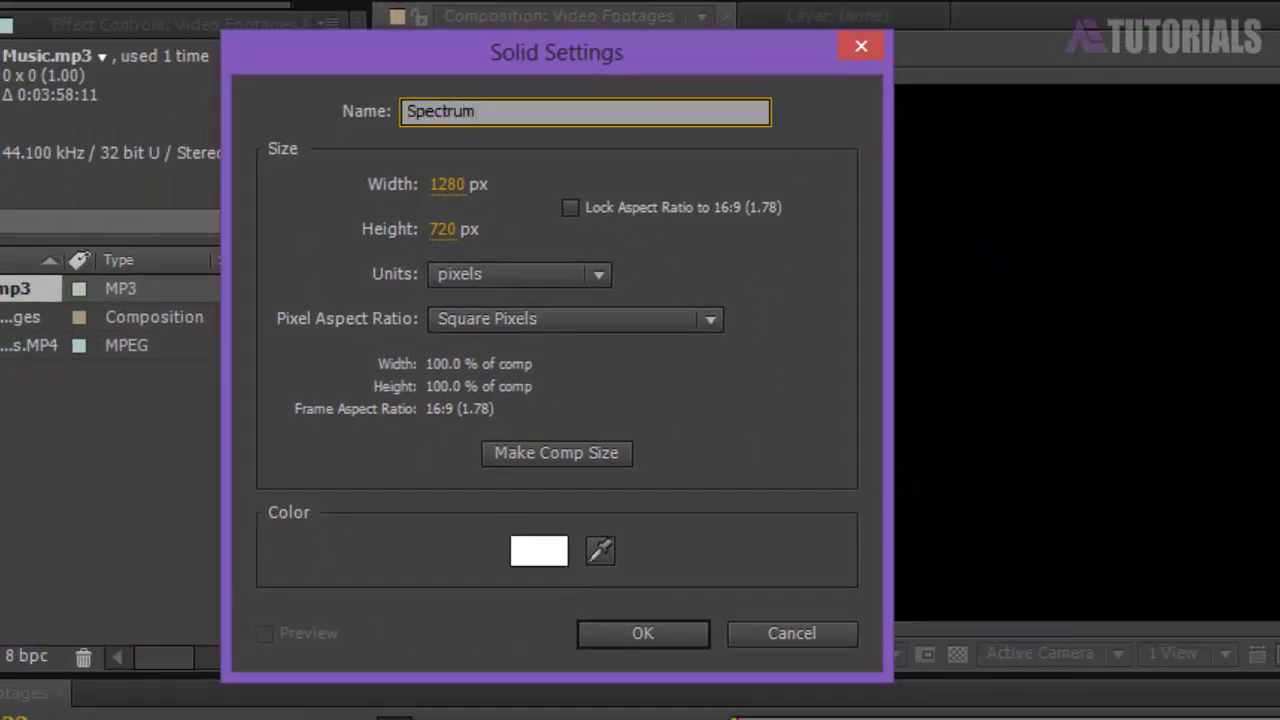
{"action": "left_click", "coordinate": [622, 645]}
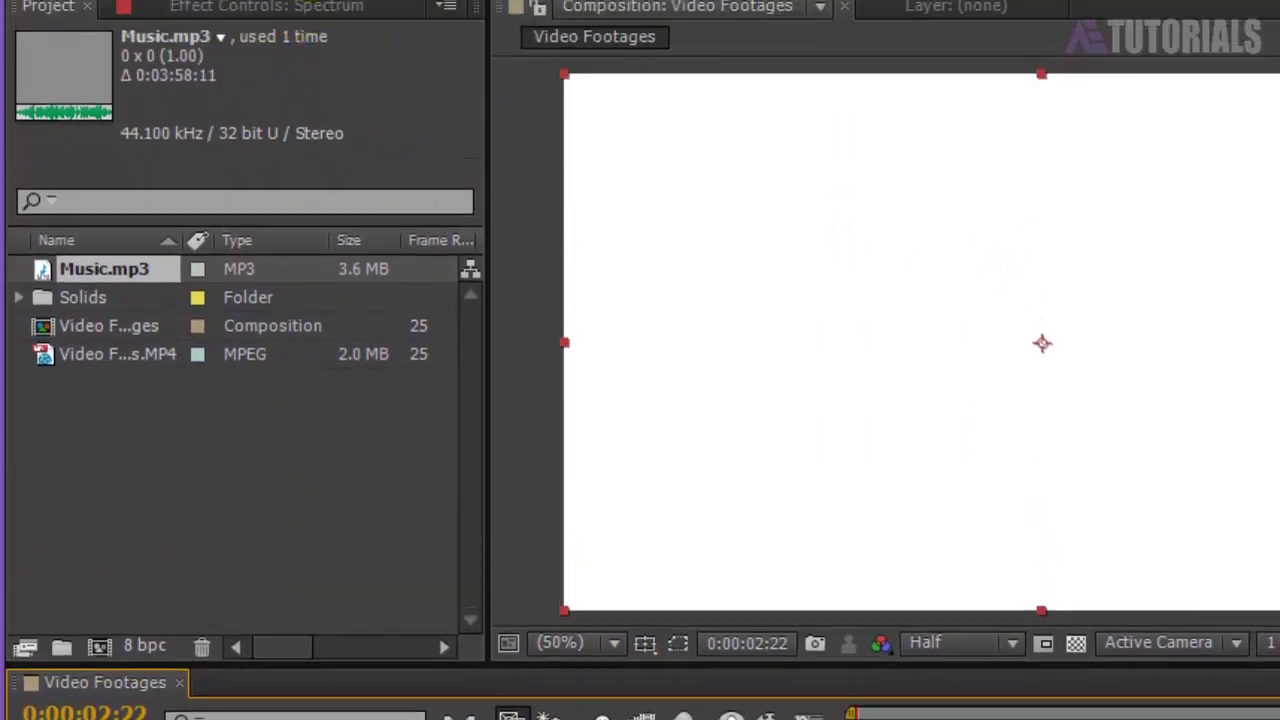
- Apply Generate > Audio Spectrum to the Spectrum solid and scrub the timeline to preview
{"action": "left_click", "coordinate": [321, 16]}
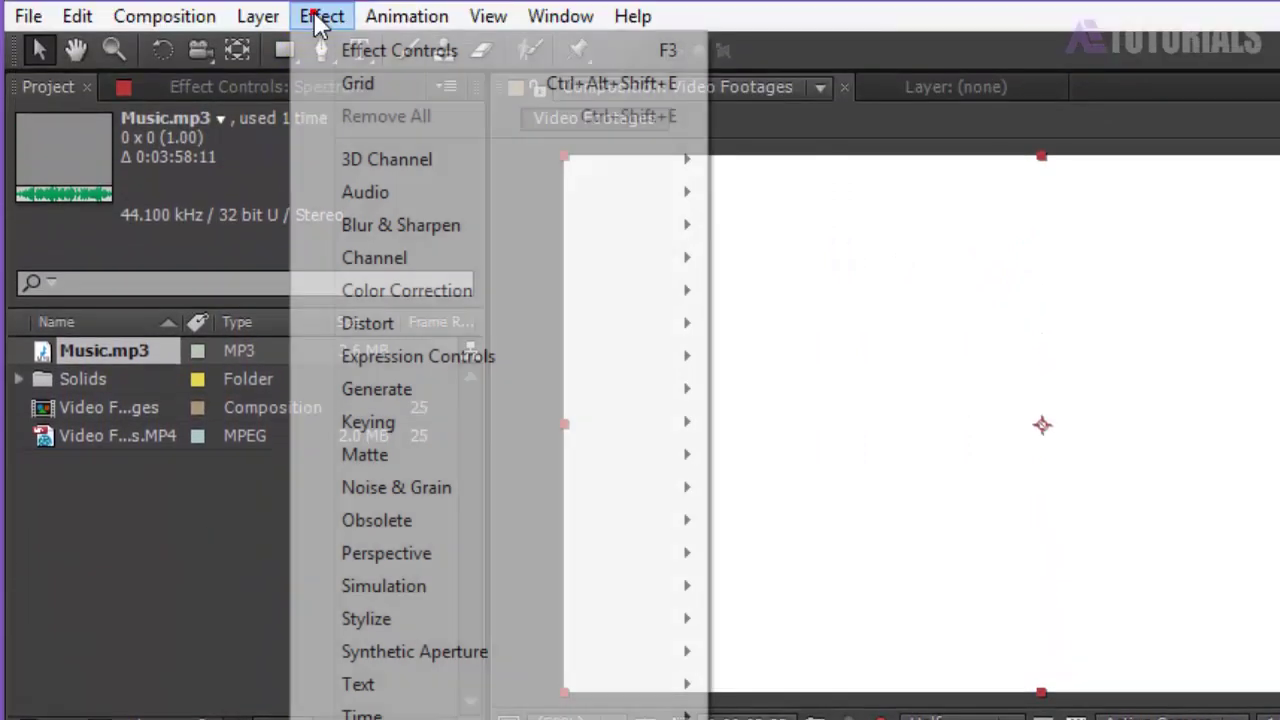
{"action": "mouse_move", "coordinate": [448, 389]}
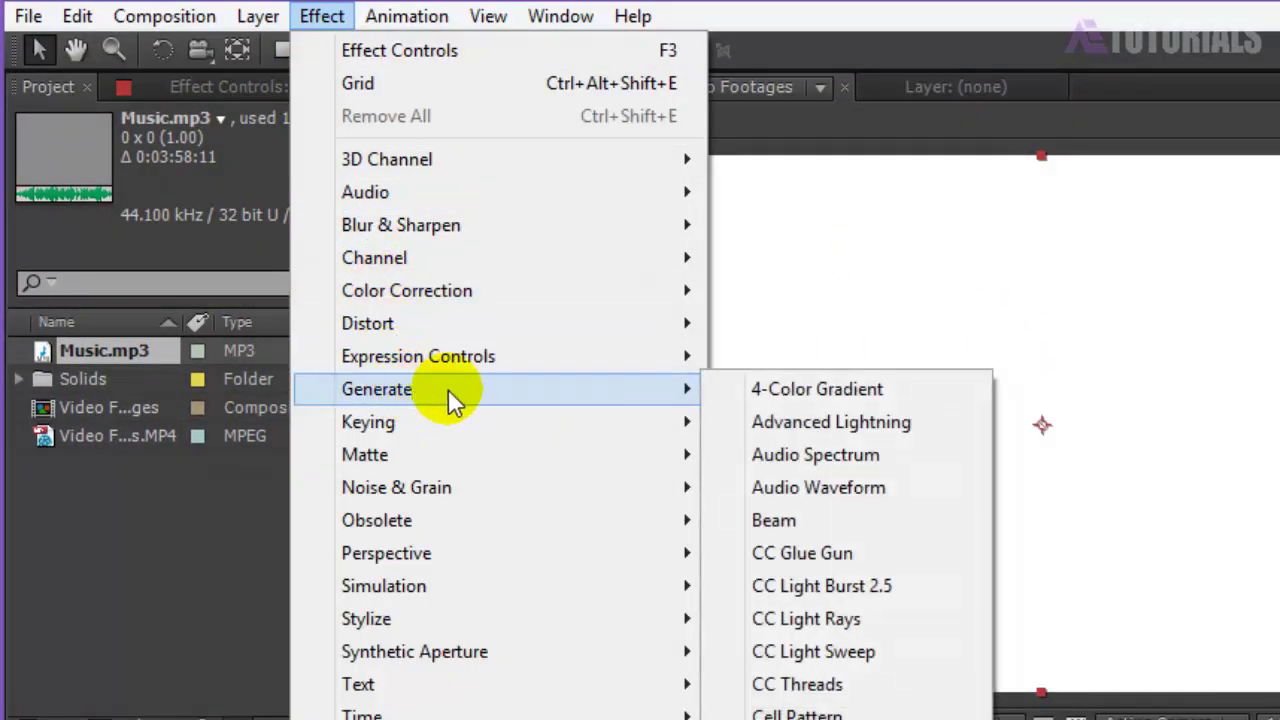
{"action": "left_click", "coordinate": [826, 455]}
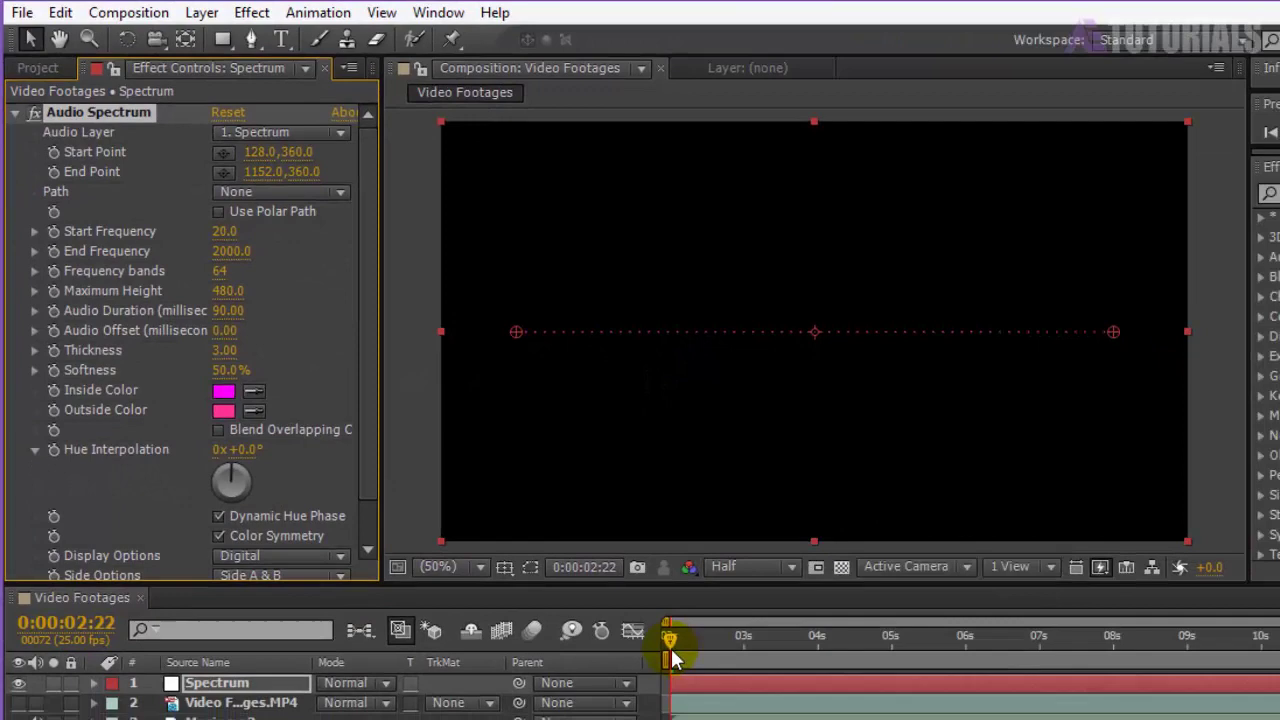
{"action": "left_click_drag", "start_coordinate": [672, 610], "coordinate": [808, 612]}
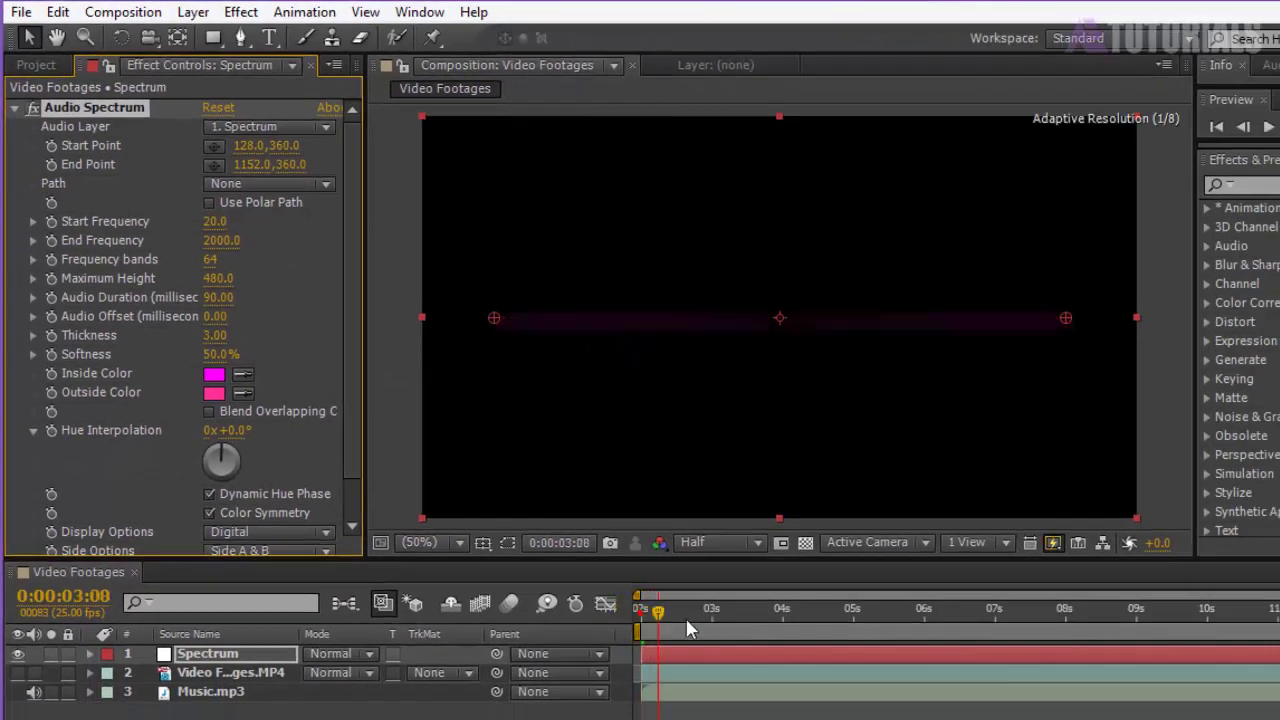
{"action": "left_click_drag", "start_coordinate": [631, 623], "coordinate": [830, 621]}
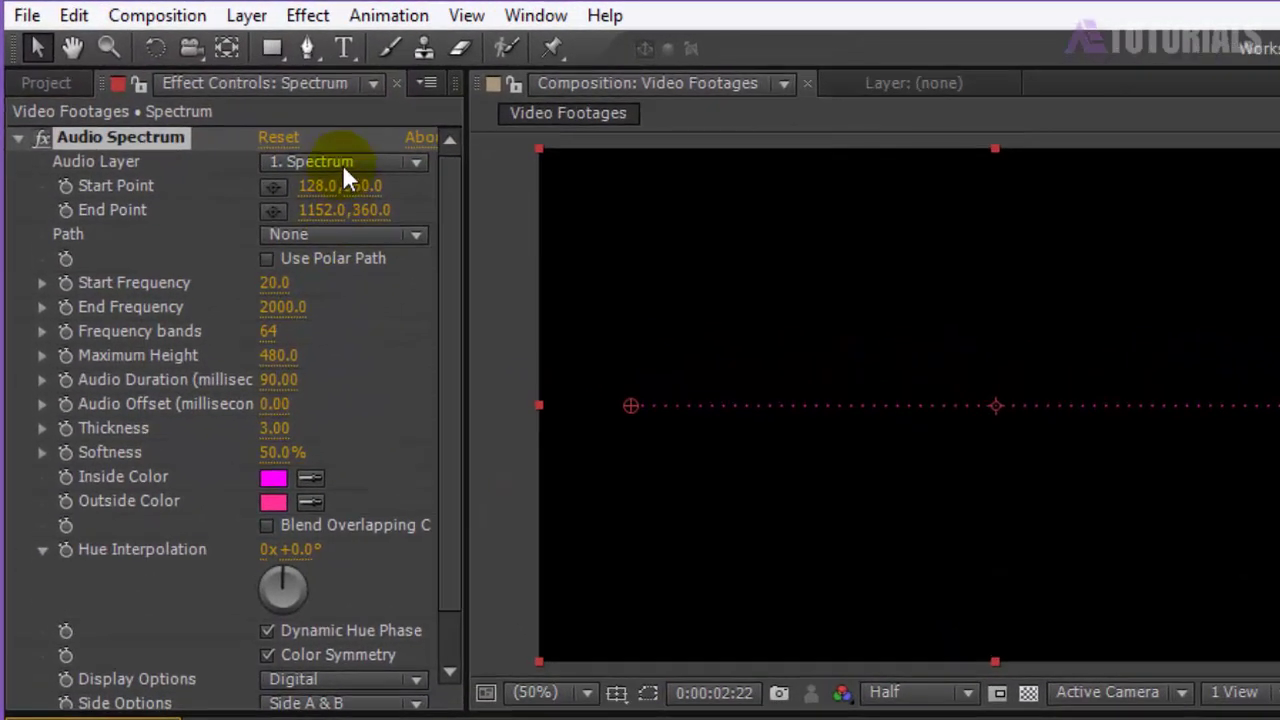
- Set Audio Layer to Music.mp3, Start Frequency 100 and End Frequency 1
{"action": "left_click", "coordinate": [270, 128]}
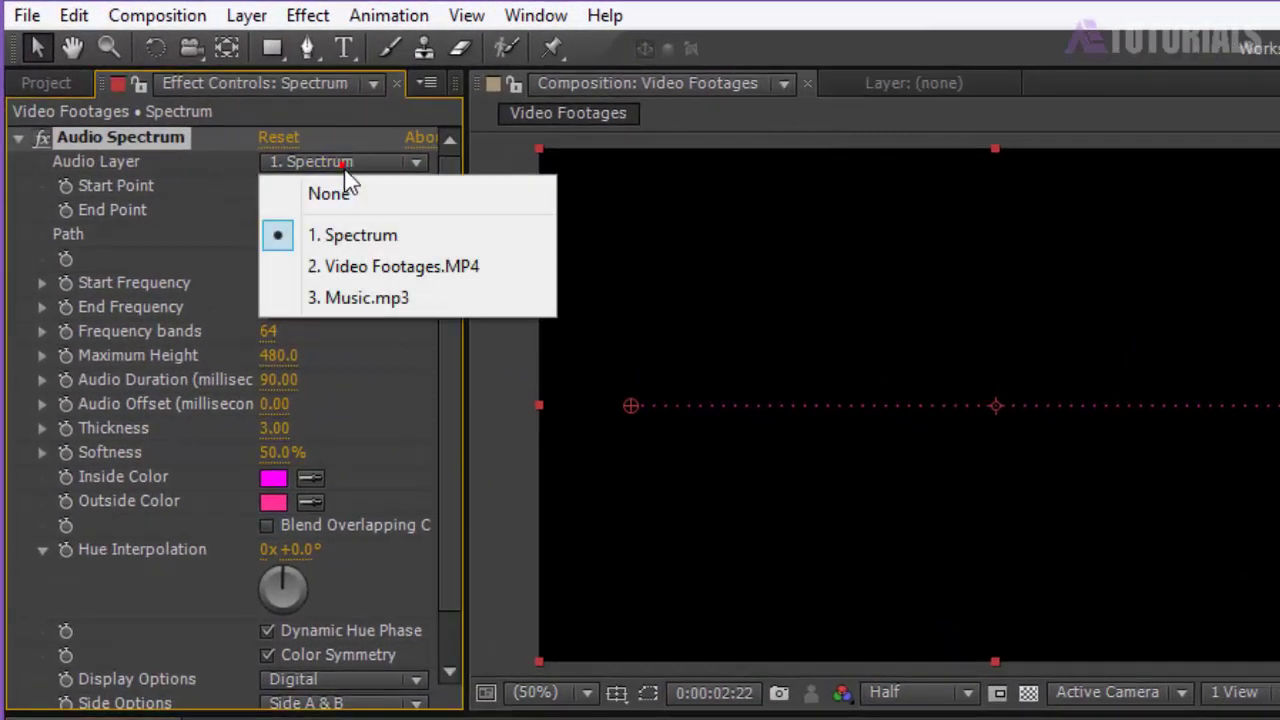
{"action": "left_click", "coordinate": [384, 297]}
{"action": "left_click", "coordinate": [276, 284]}
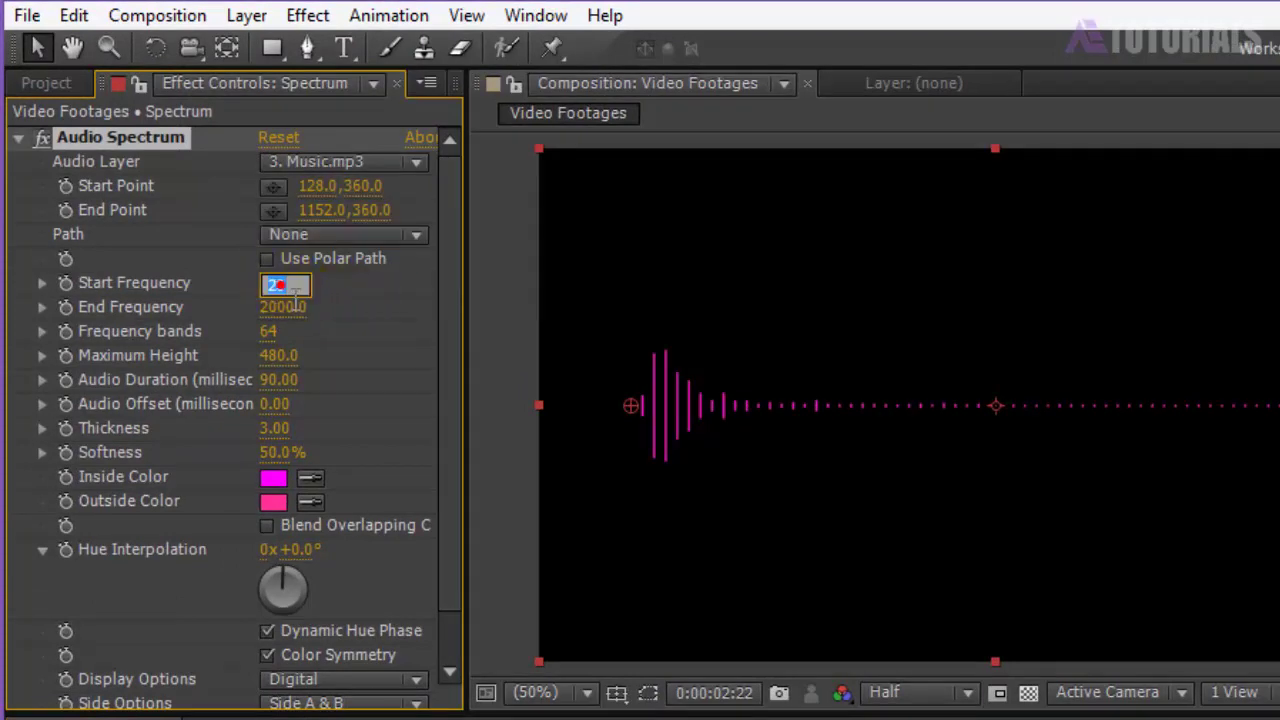
{"action": "type", "text": "100"}
{"action": "key", "text": "Return"}
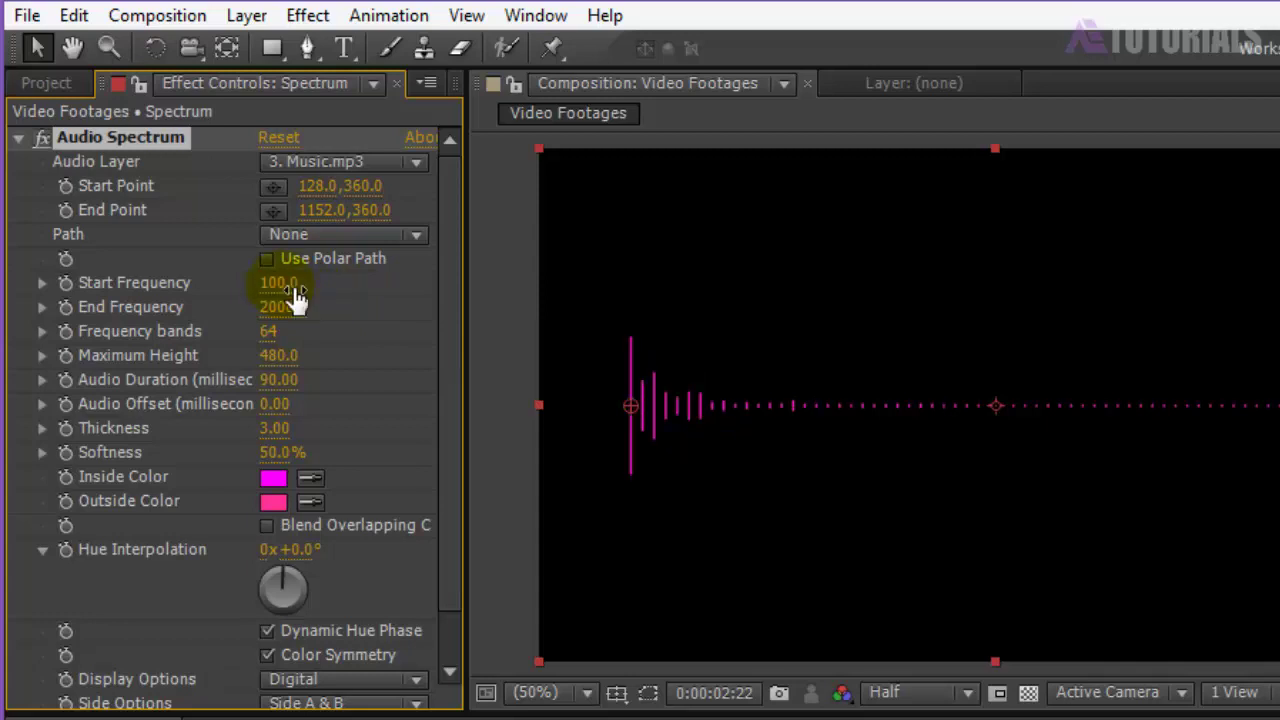
{"action": "left_click", "coordinate": [284, 307]}
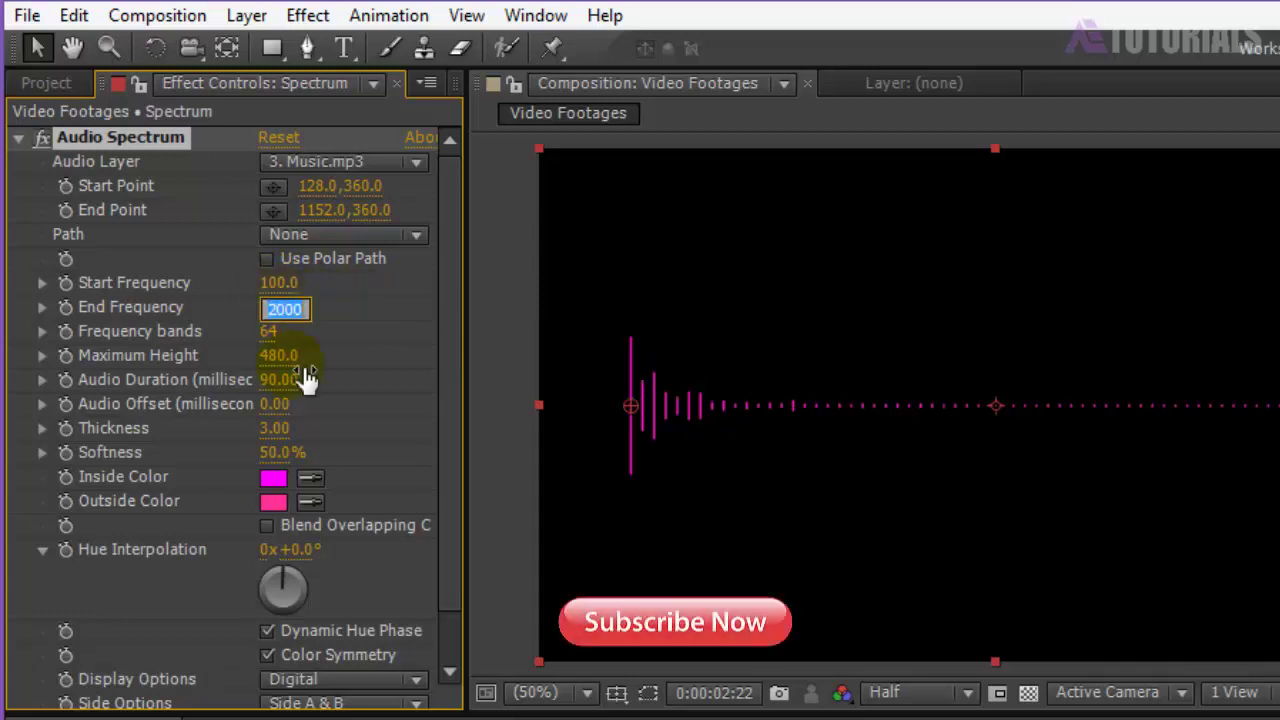
{"action": "key", "text": "Return"}
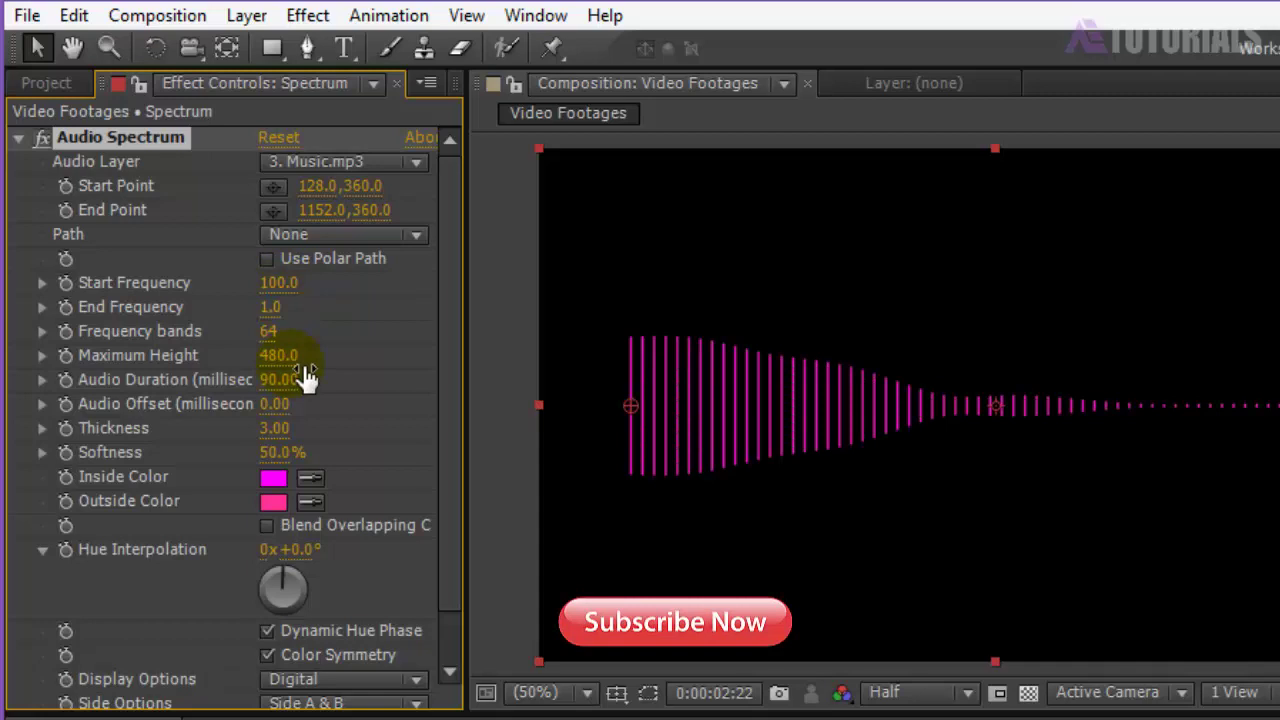
- Set Frequency Bands to 1000 and Maximum Height to 1200
{"action": "left_click", "coordinate": [270, 331]}
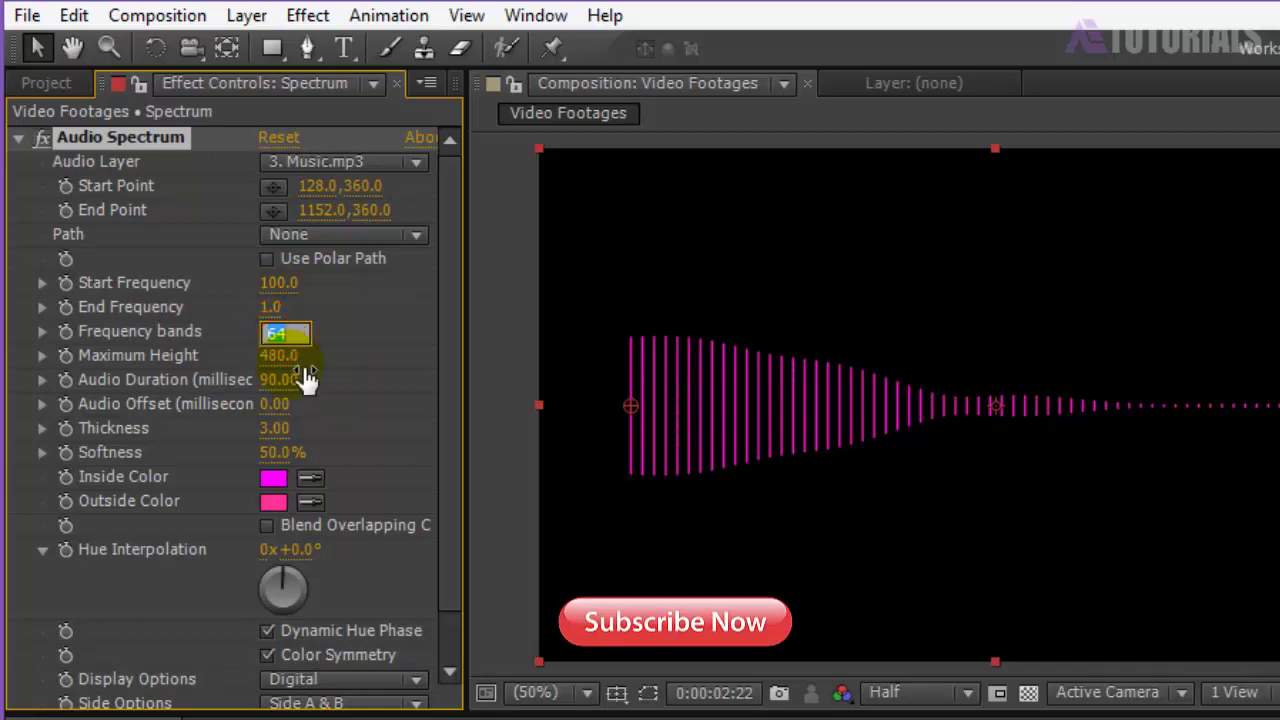
{"action": "type", "text": "1000"}
{"action": "left_click", "coordinate": [300, 368]}
{"action": "left_click", "coordinate": [283, 358]}
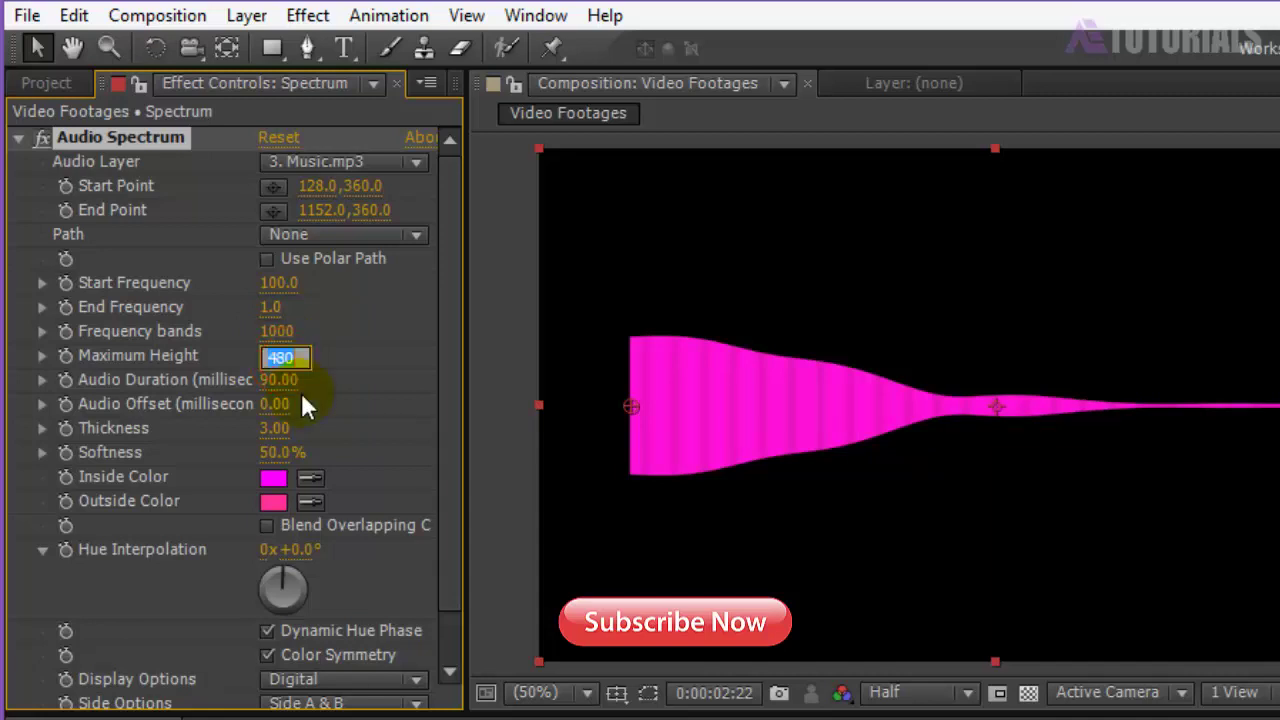
{"action": "type", "text": "1200"}
{"action": "key", "text": "Return"}
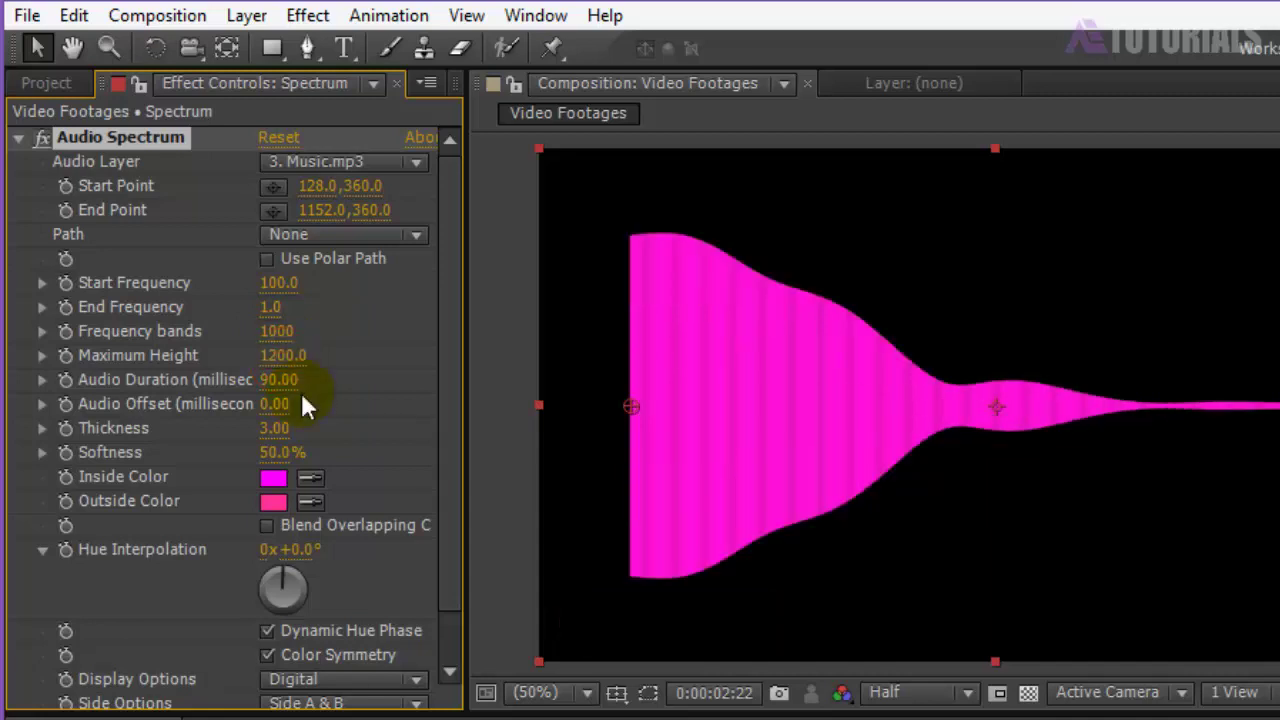
- Set Audio Duration 100, Audio Offset 10, Thickness 20 and Softness 10%
{"action": "left_click", "coordinate": [299, 390]}
{"action": "type", "text": "100"}
{"action": "key", "text": "Return"}
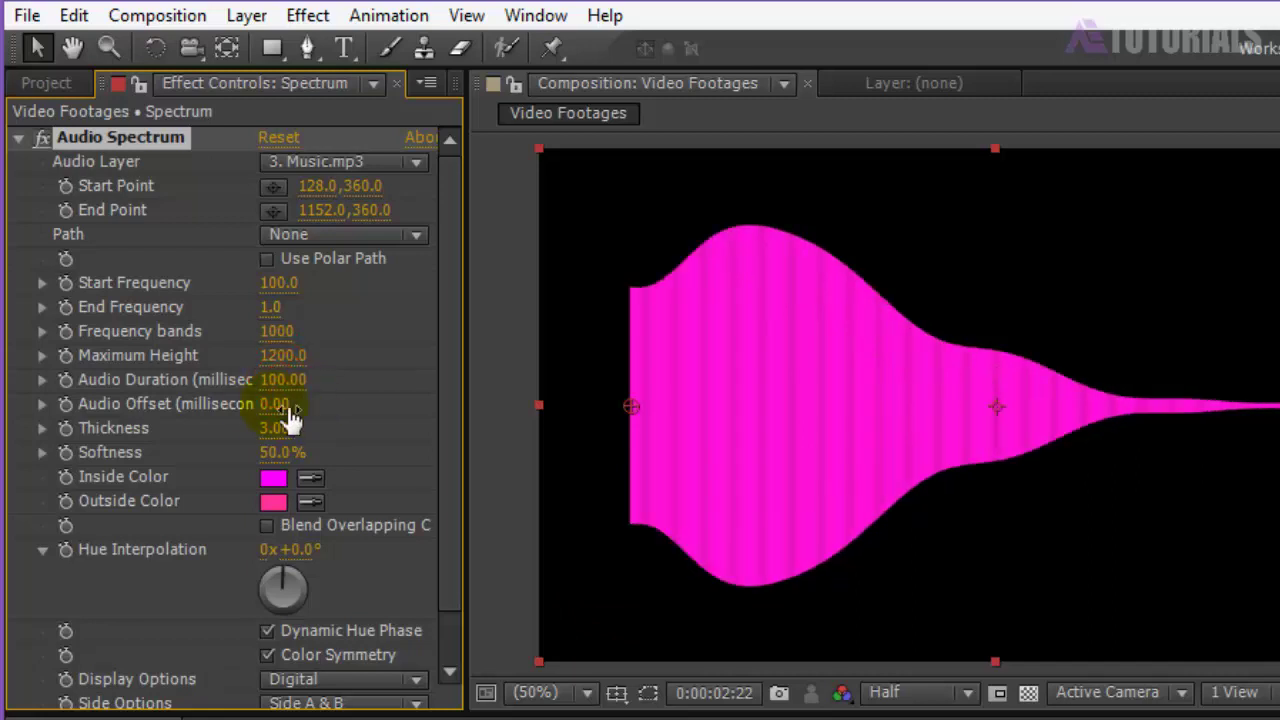
{"action": "left_click", "coordinate": [276, 405]}
{"action": "type", "text": "10"}
{"action": "left_click", "coordinate": [288, 430]}
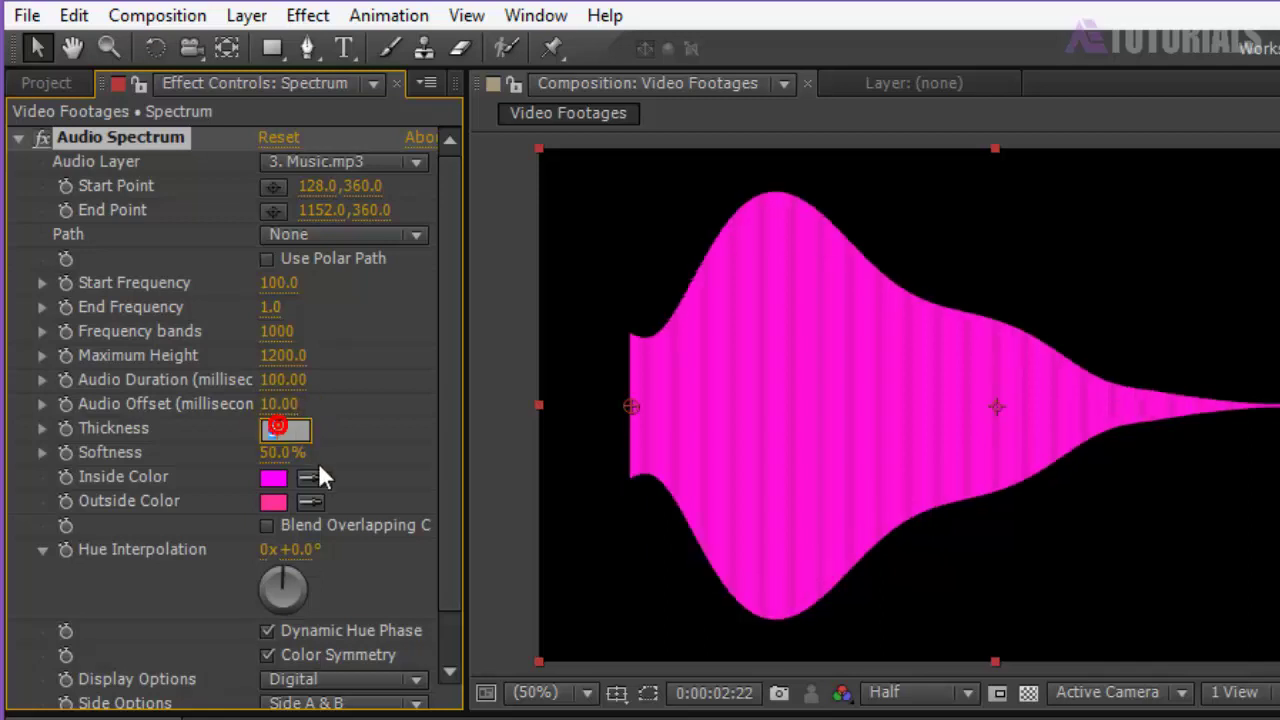
{"action": "type", "text": "20"}
{"action": "key", "text": "Return"}
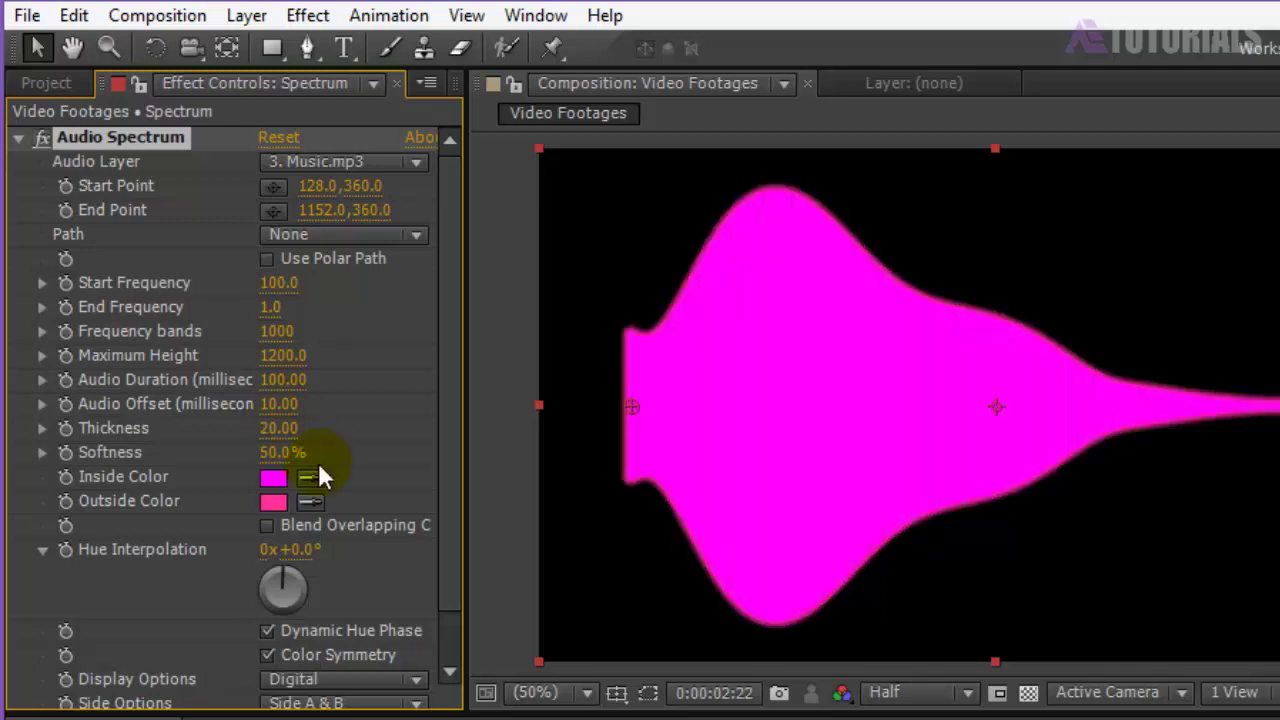
{"action": "left_click", "coordinate": [286, 455]}
{"action": "type", "text": "10"}
{"action": "key", "text": "Return"}
- Set Inside Color to hex A30000 and eyedrop the same red for Outside Color
{"action": "left_click", "coordinate": [309, 479]}
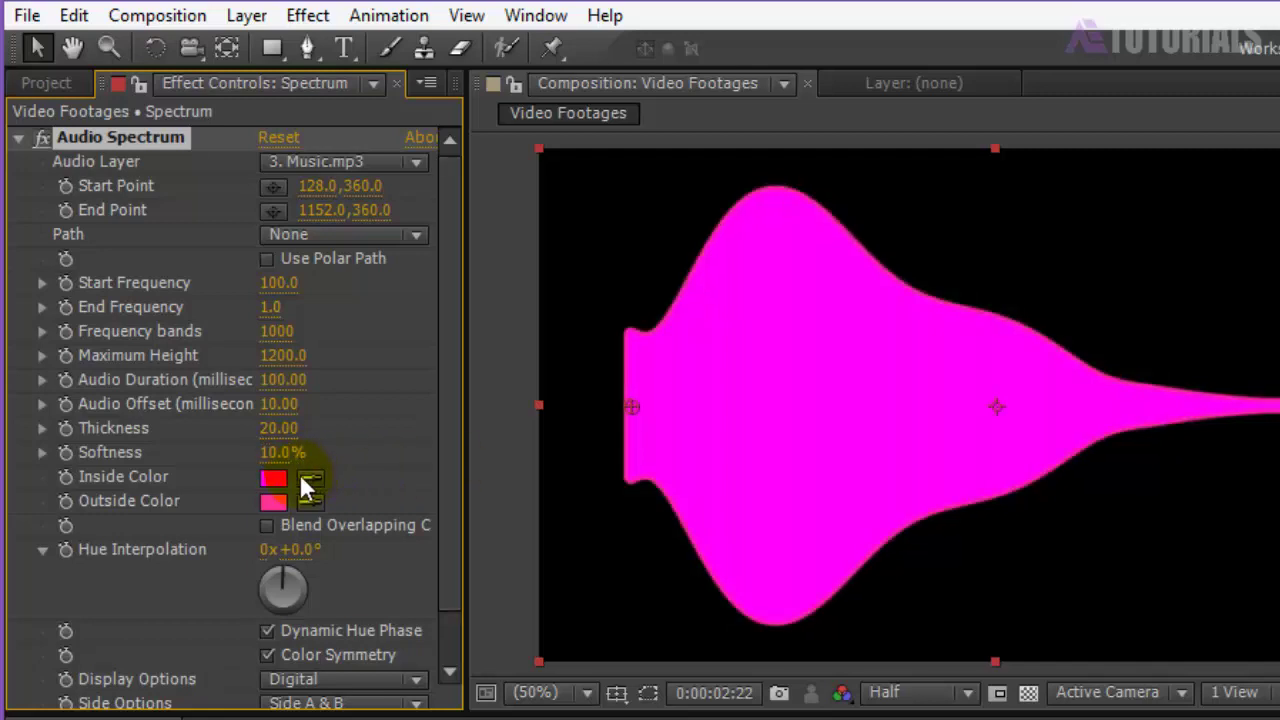
{"action": "left_click", "coordinate": [286, 484]}
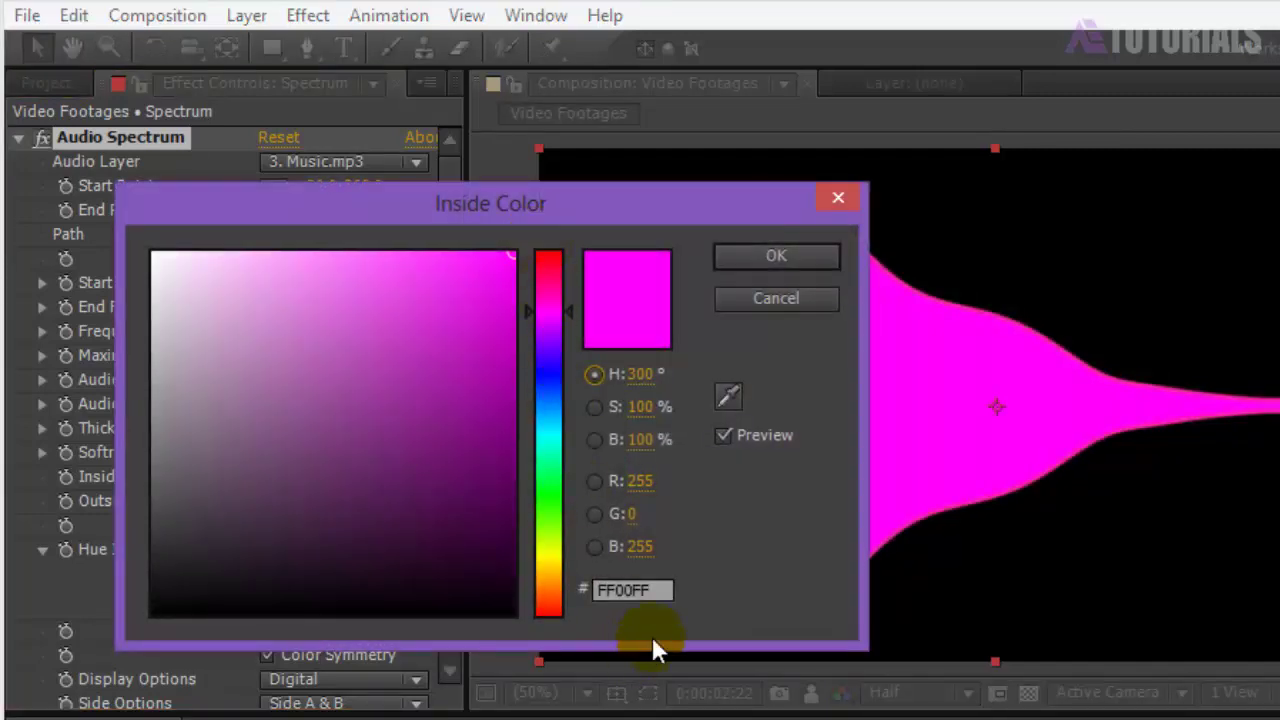
{"action": "left_click", "coordinate": [612, 590]}
{"action": "type", "text": "A"}
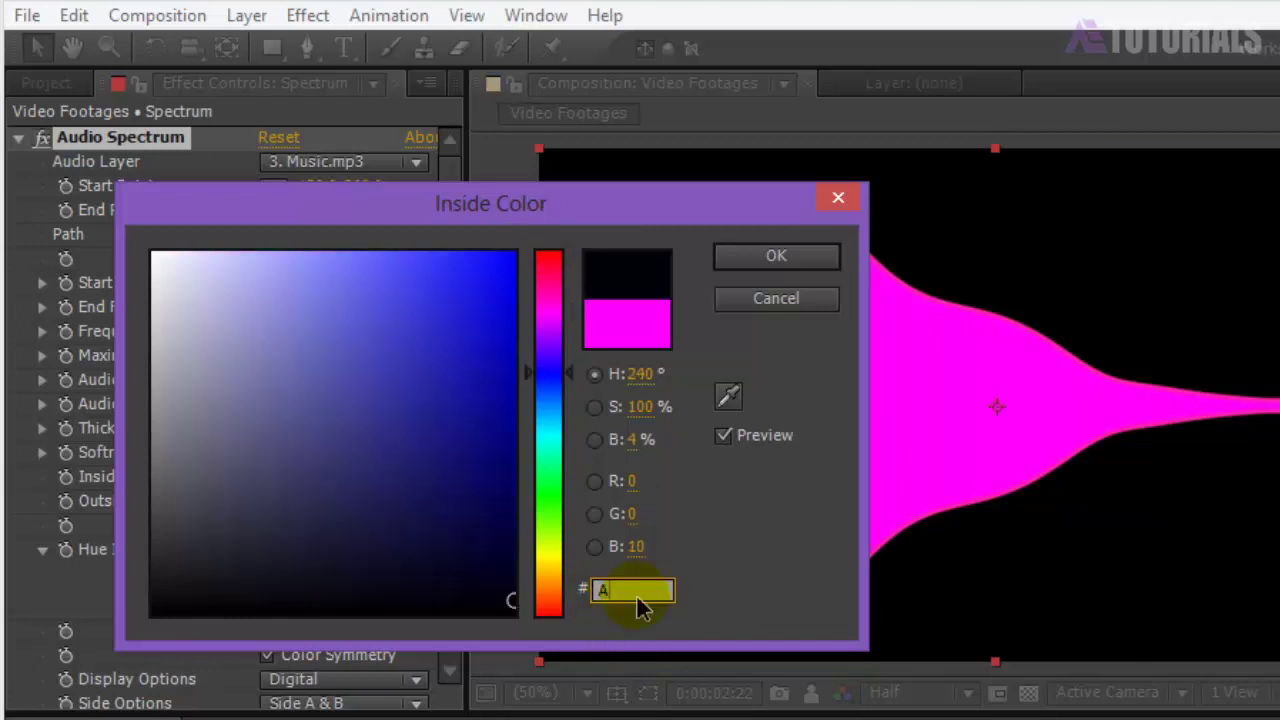
{"action": "type", "text": "3"}
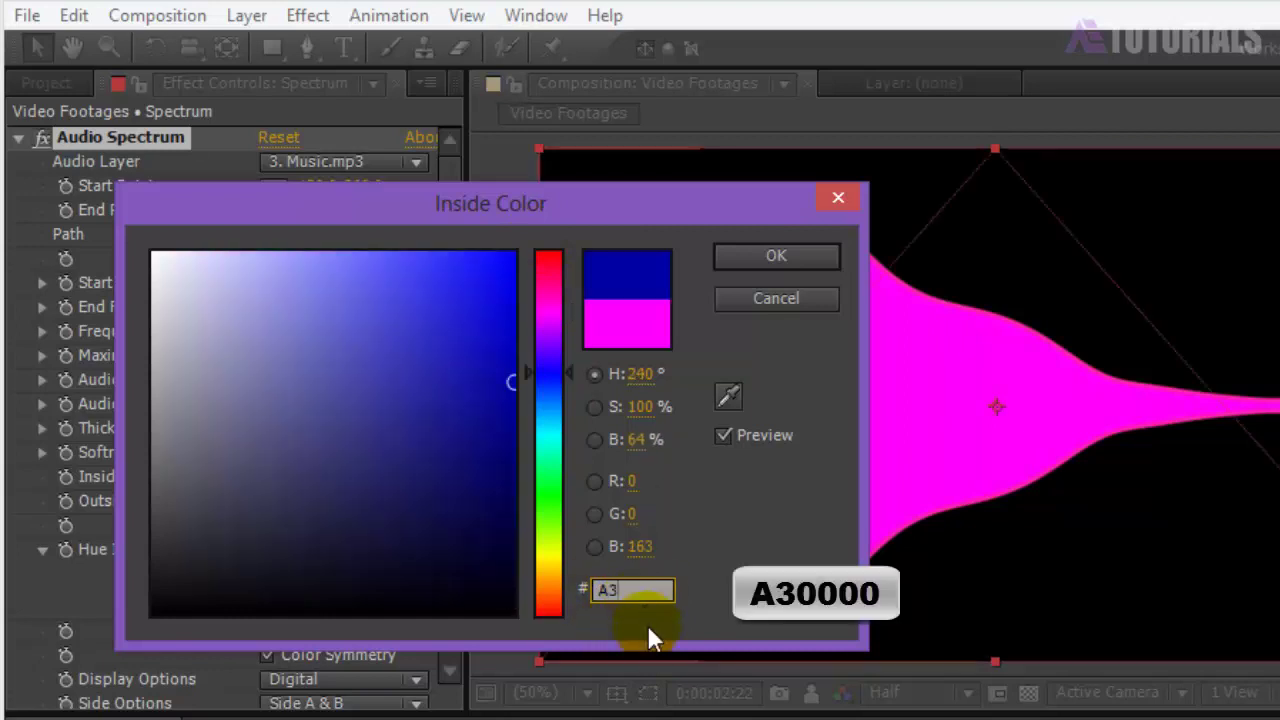
{"action": "type", "text": "0000"}
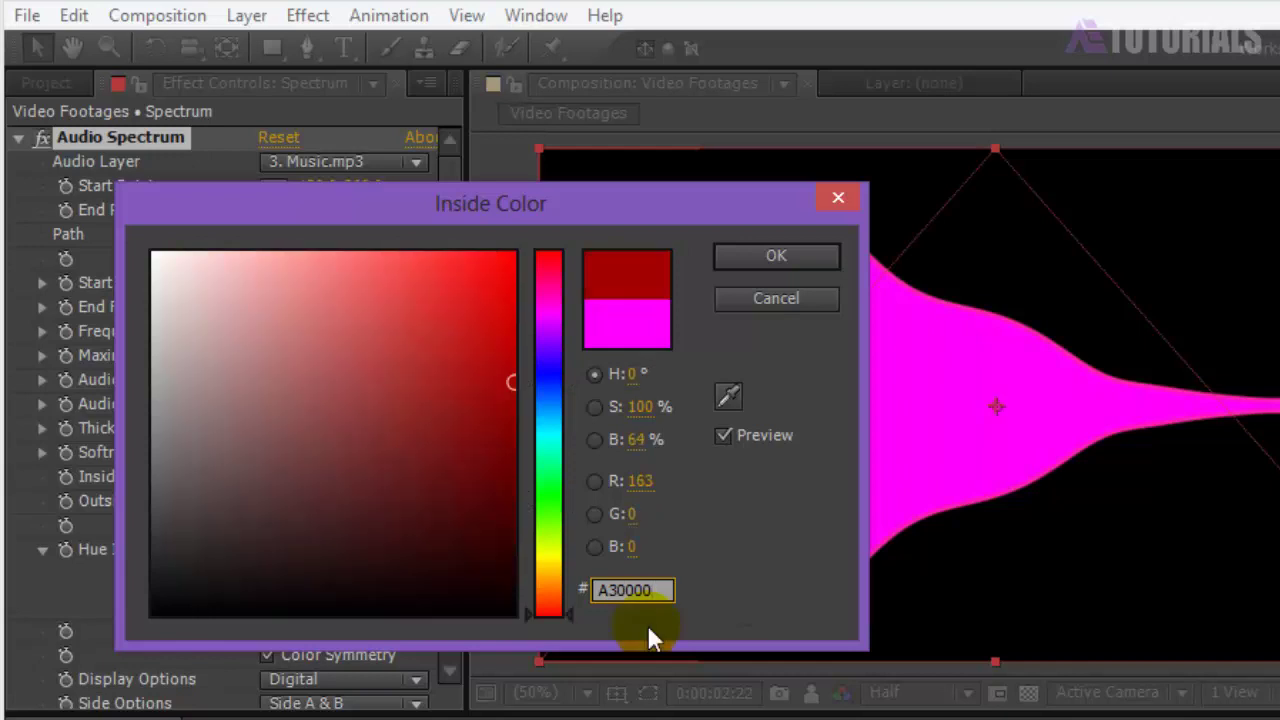
{"action": "left_click", "coordinate": [733, 260]}
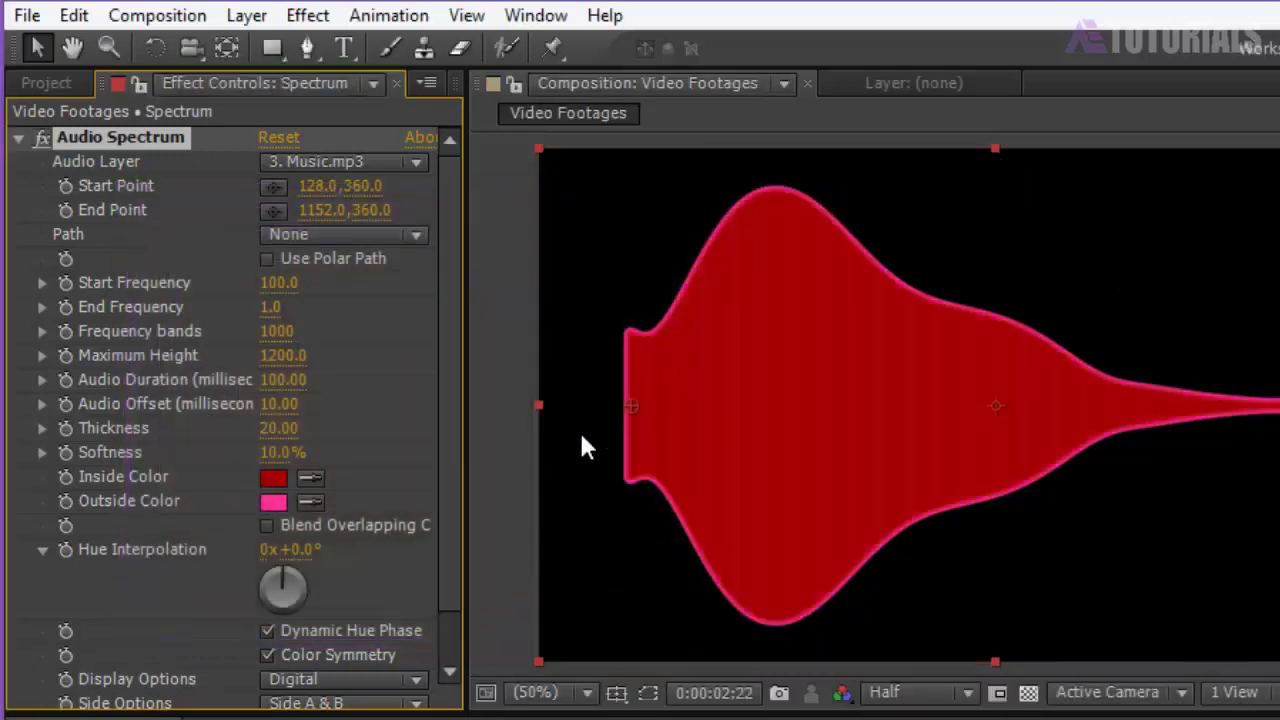
{"action": "left_click", "coordinate": [311, 498]}
{"action": "left_click", "coordinate": [275, 480]}
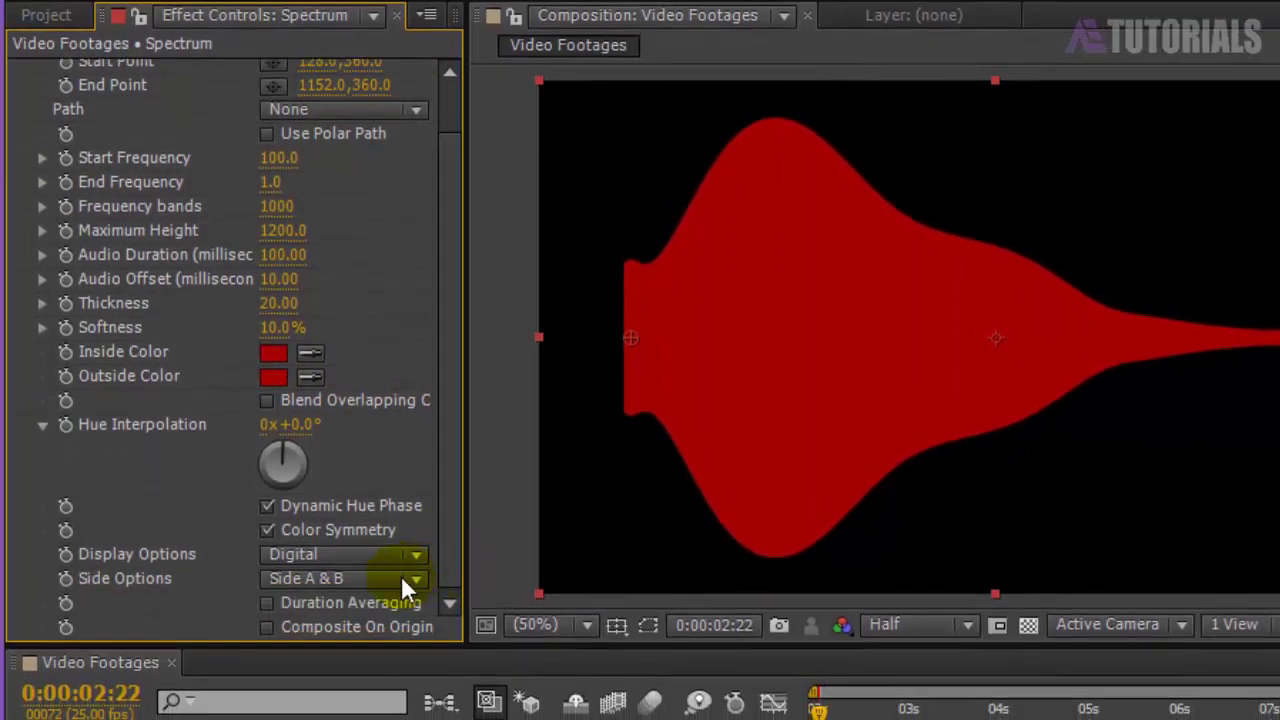
- Set Side Options to Side A and Display Options to Analog dots, then hide Spectrum
{"action": "left_click", "coordinate": [400, 579]}
{"action": "left_click", "coordinate": [372, 610]}
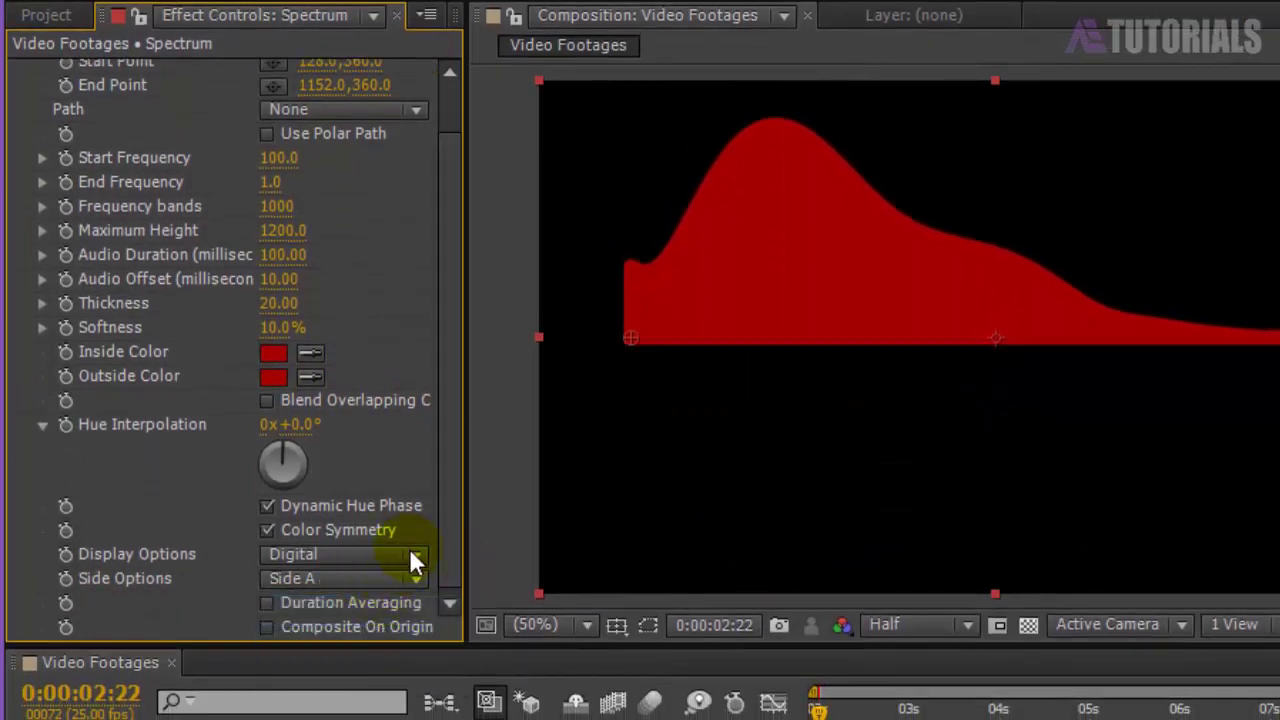
{"action": "left_click", "coordinate": [410, 555]}
{"action": "left_click", "coordinate": [368, 647]}
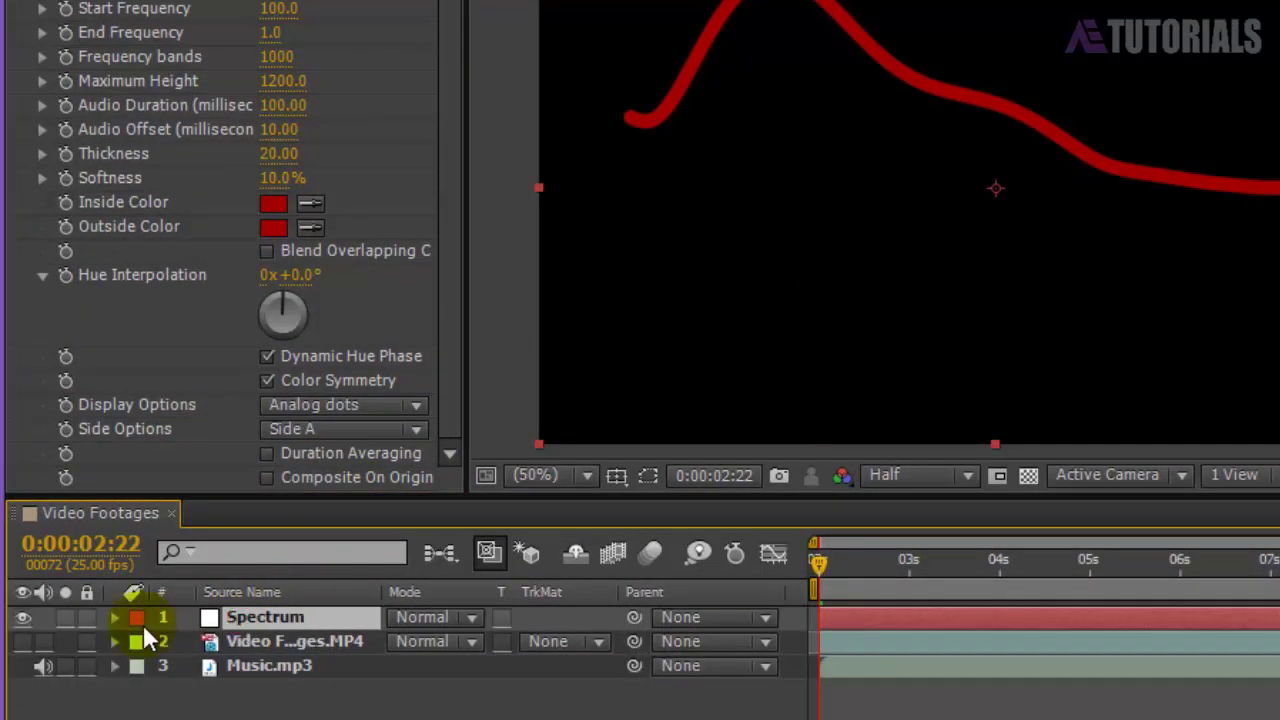
{"action": "left_click", "coordinate": [22, 617]}
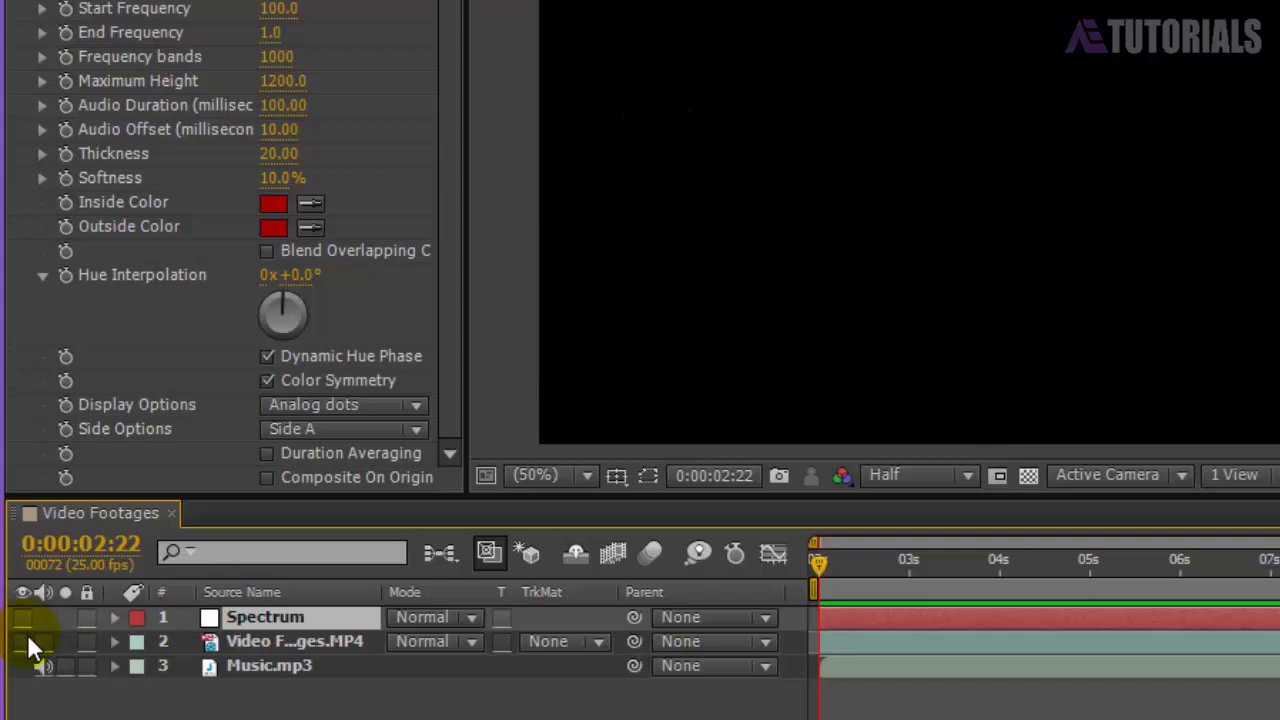
- Camera-track the Video Footages layer and create a null and camera at a tabletop track point
{"action": "left_click", "coordinate": [27, 634]}
{"action": "left_click", "coordinate": [248, 640]}
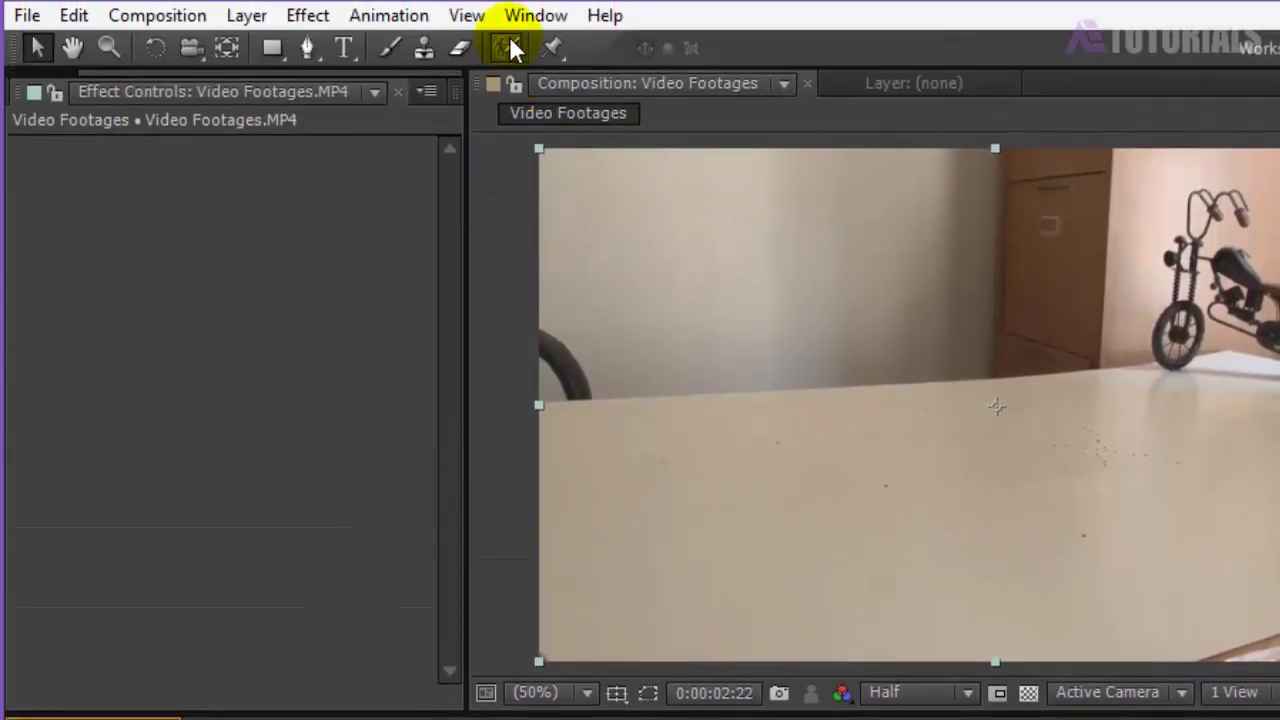
{"action": "left_click", "coordinate": [536, 12]}
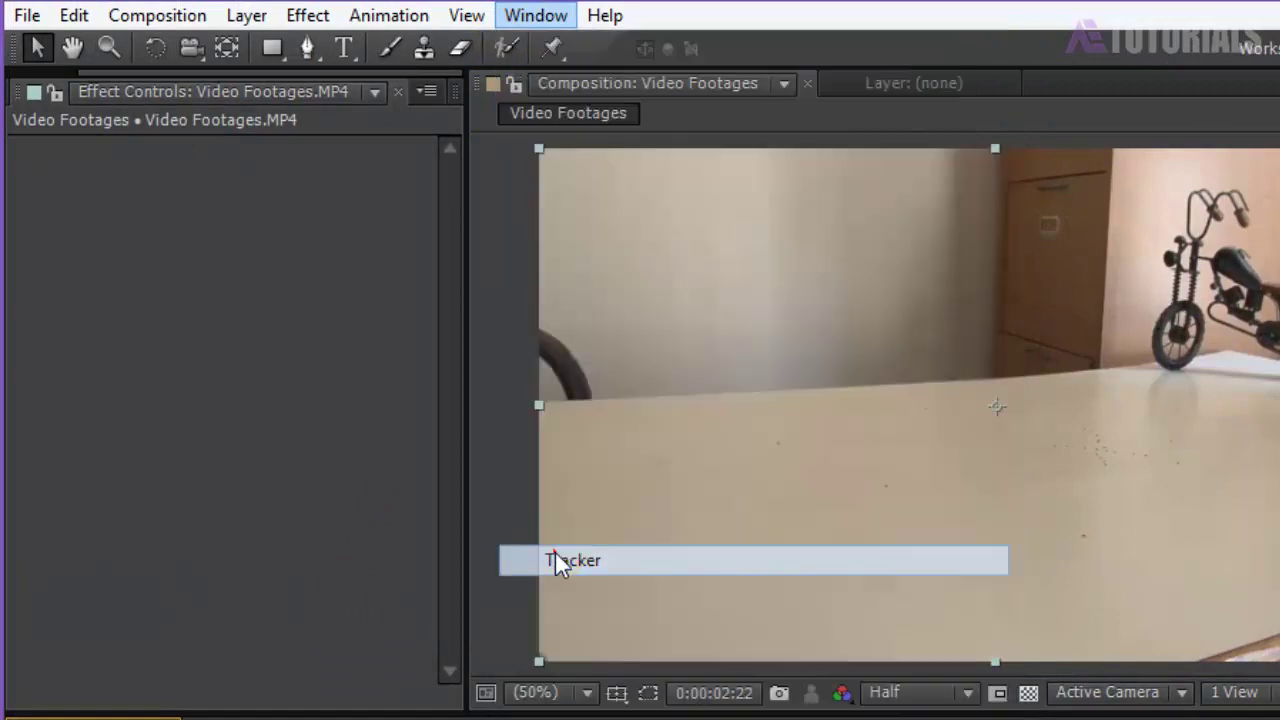
{"action": "left_click", "coordinate": [555, 558]}
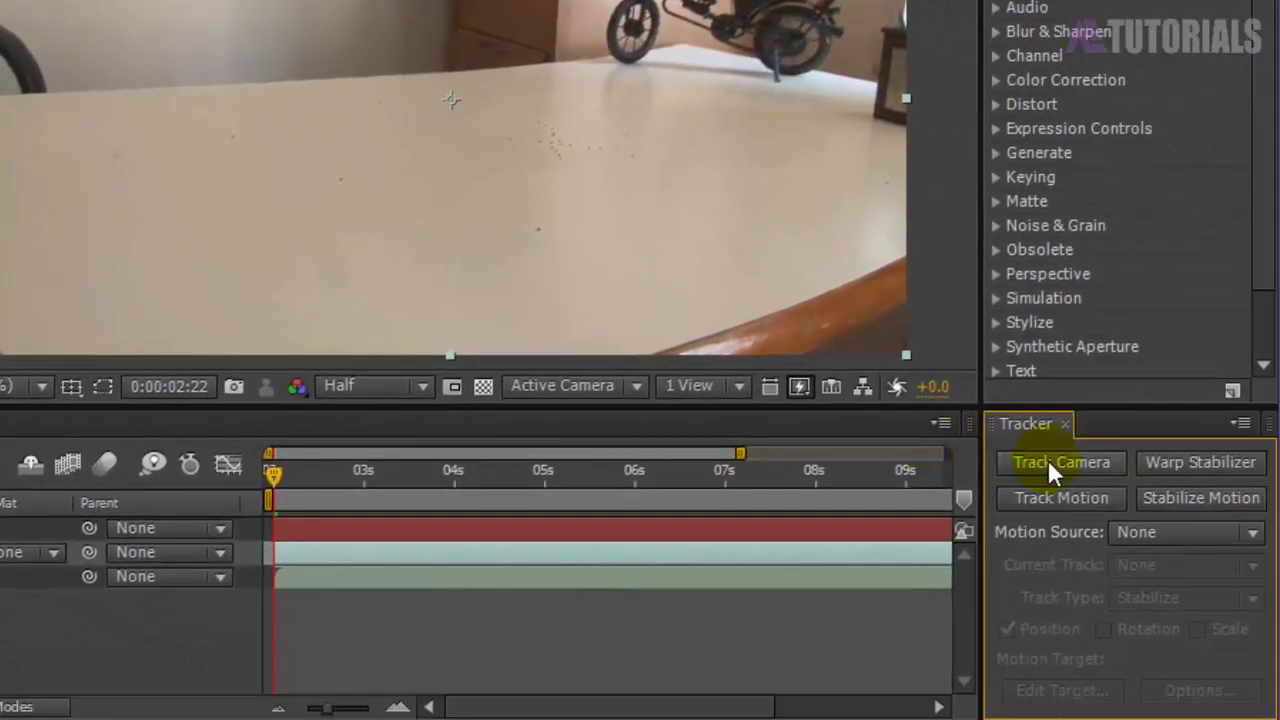
{"action": "left_click", "coordinate": [1048, 460]}
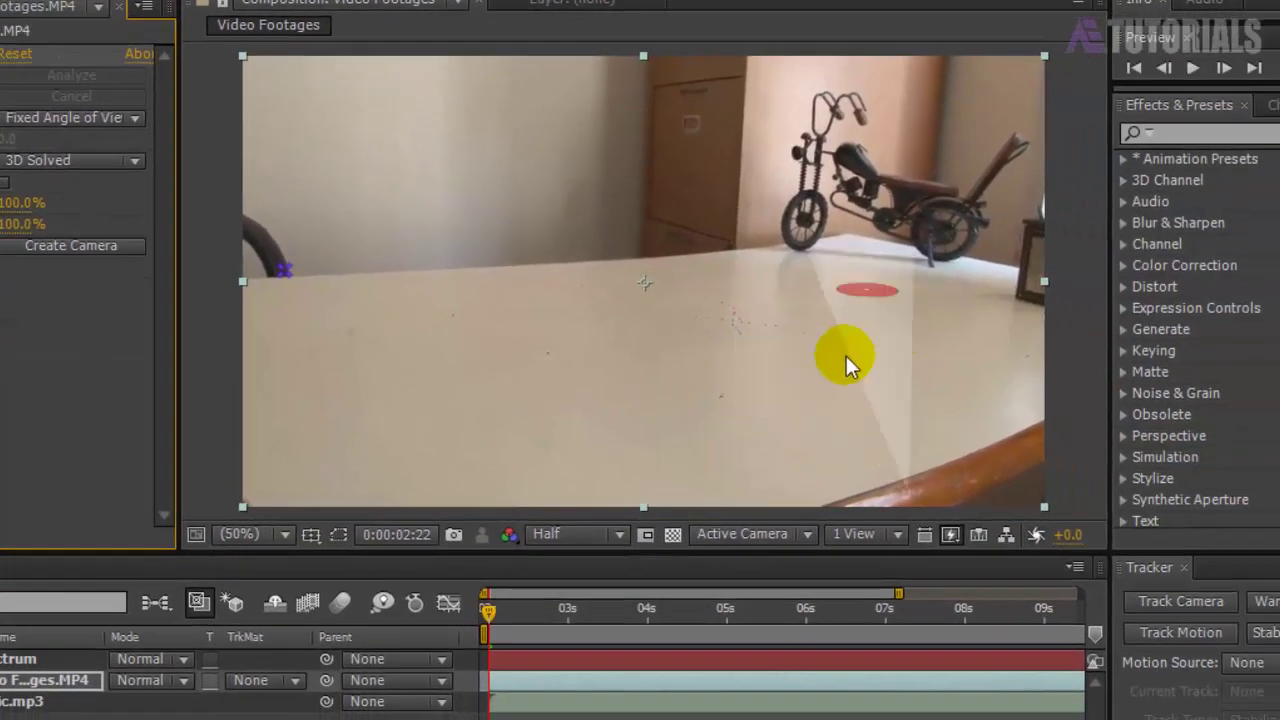
{"action": "right_click", "coordinate": [754, 395]}
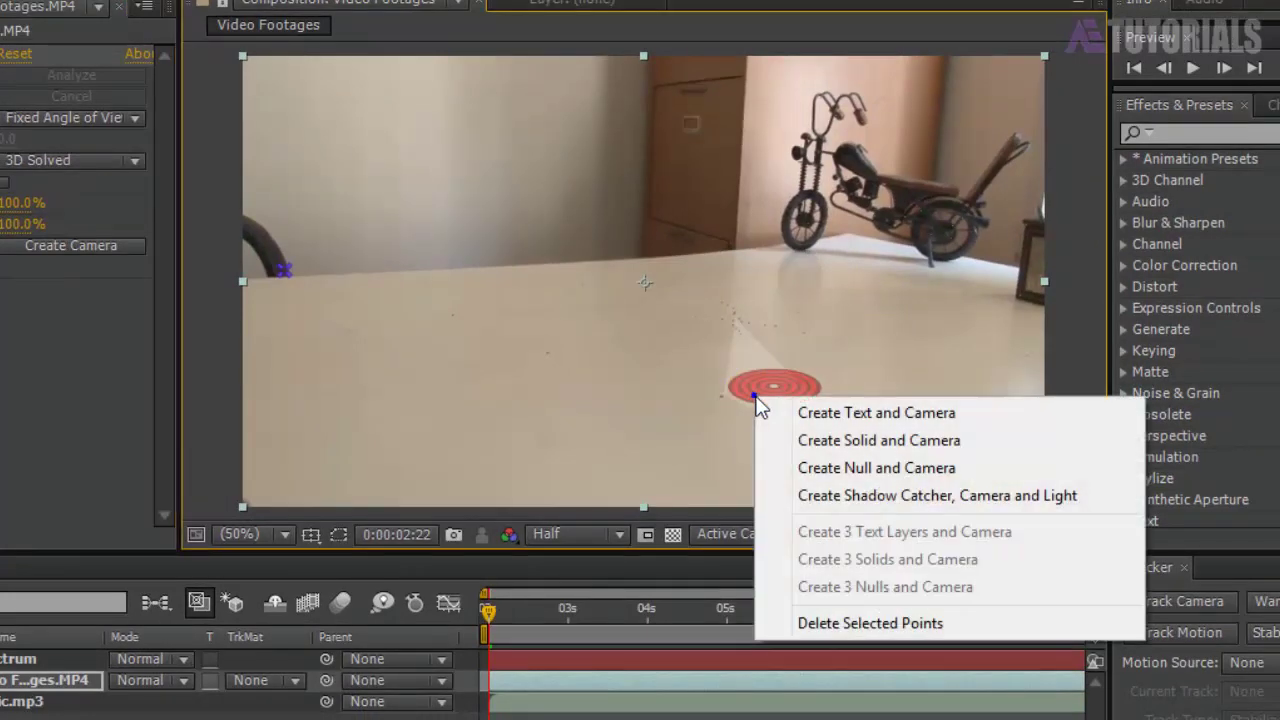
{"action": "left_click", "coordinate": [808, 470]}
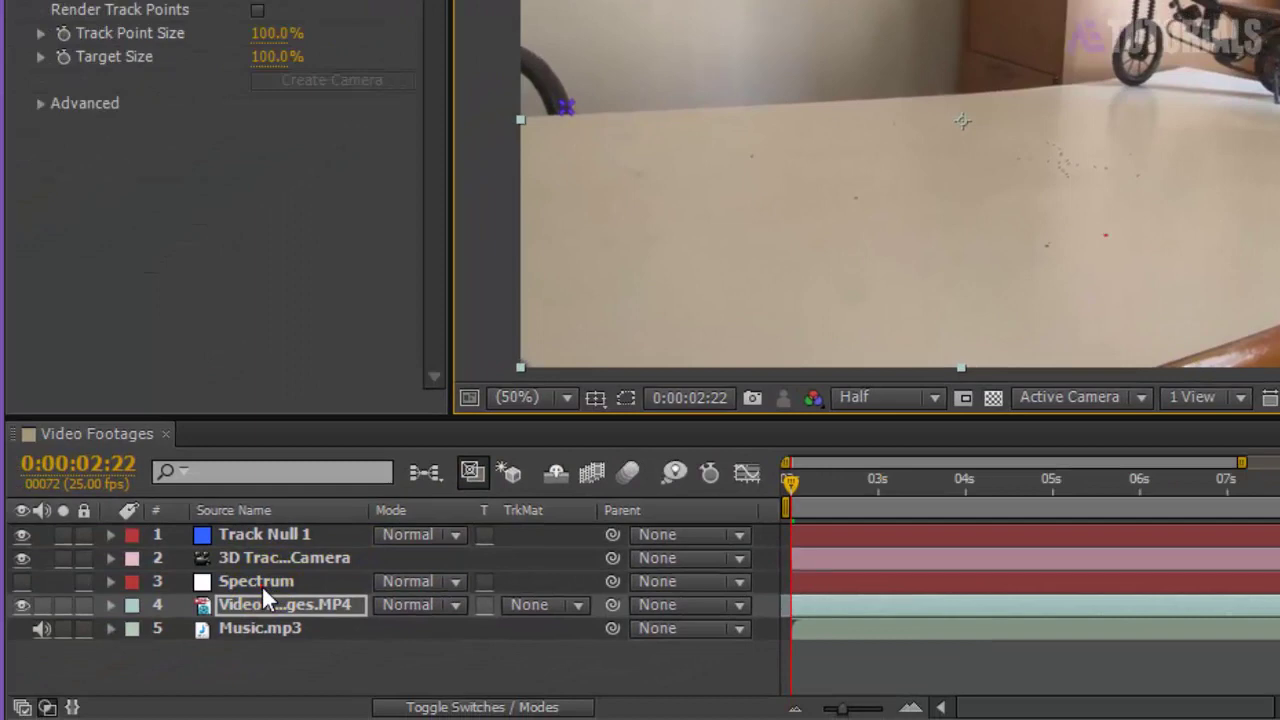
- Drag Spectrum to the top of the timeline, show switches with F4, and turn its visibility on
{"action": "left_click", "coordinate": [186, 620]}
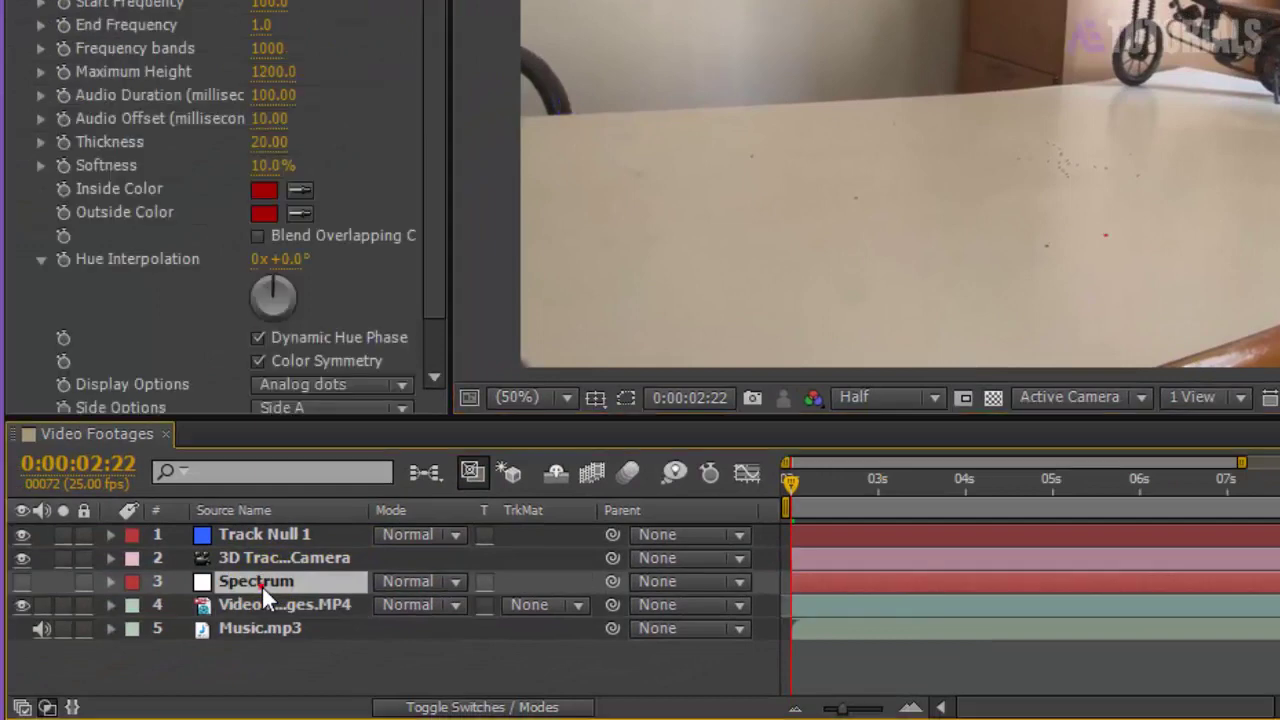
{"action": "left_click_drag", "start_coordinate": [267, 542], "coordinate": [268, 531]}
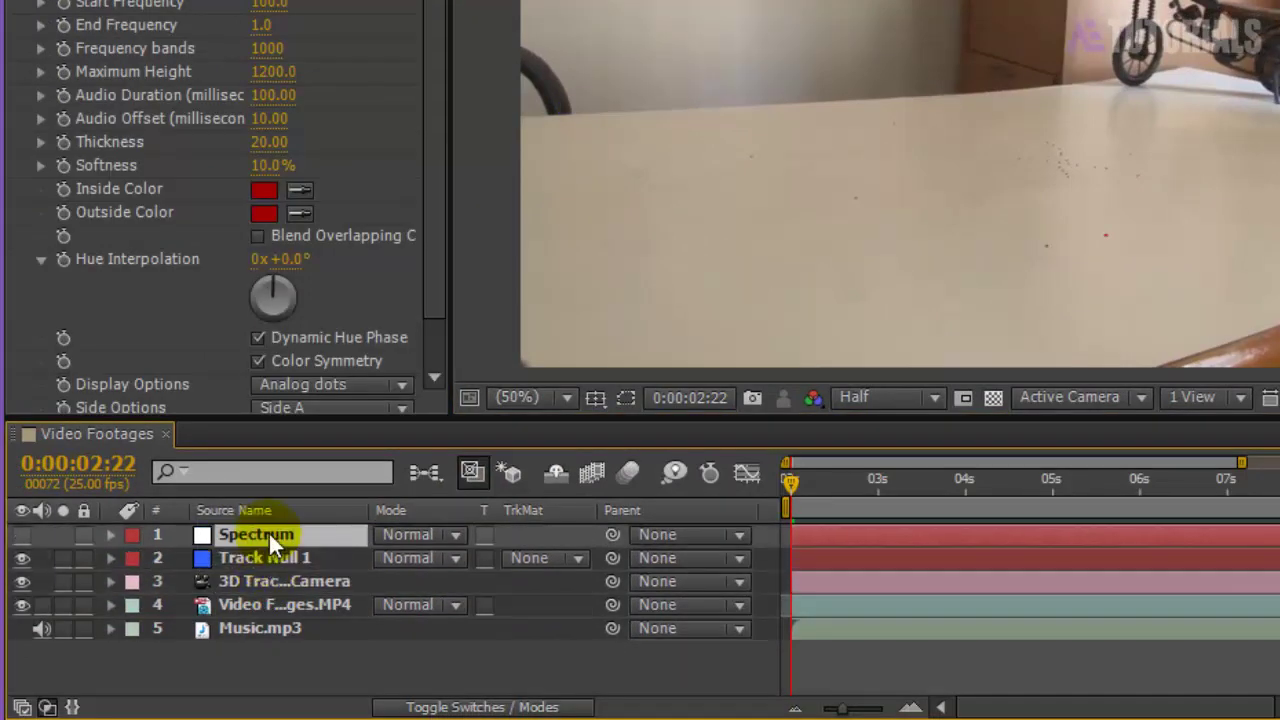
{"action": "key", "text": "F4"}
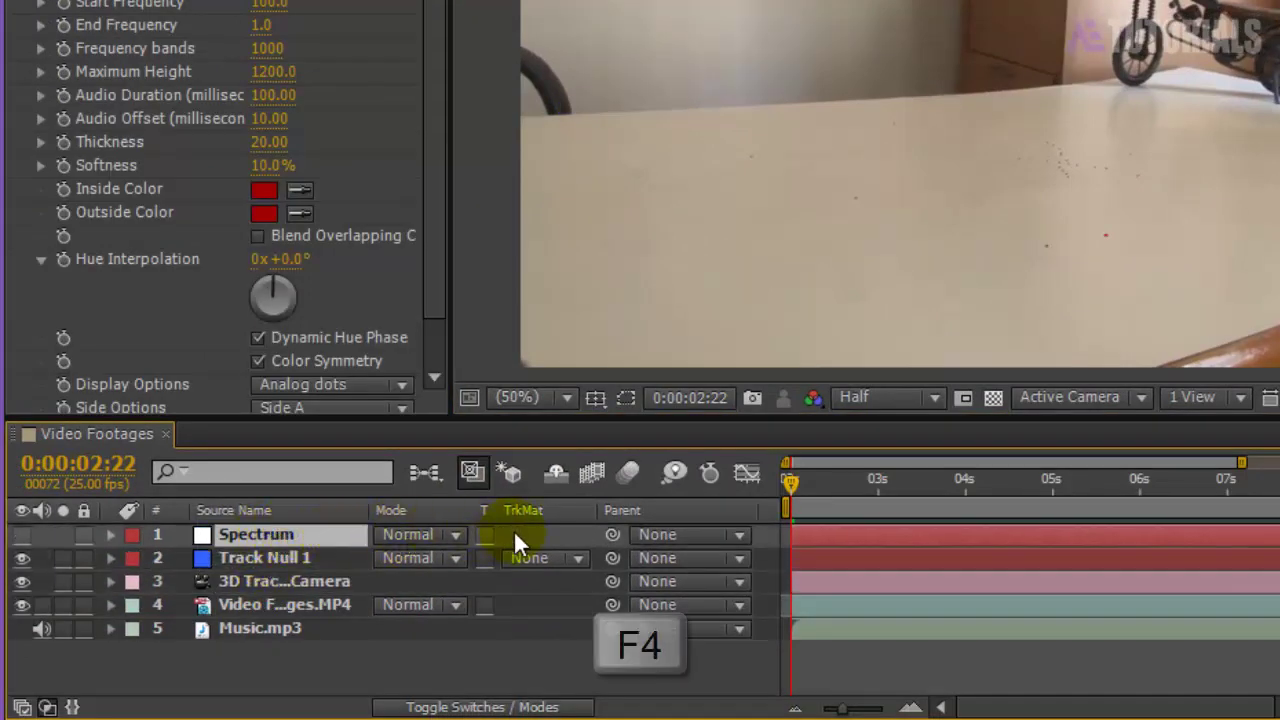
{"action": "key", "text": "F4"}
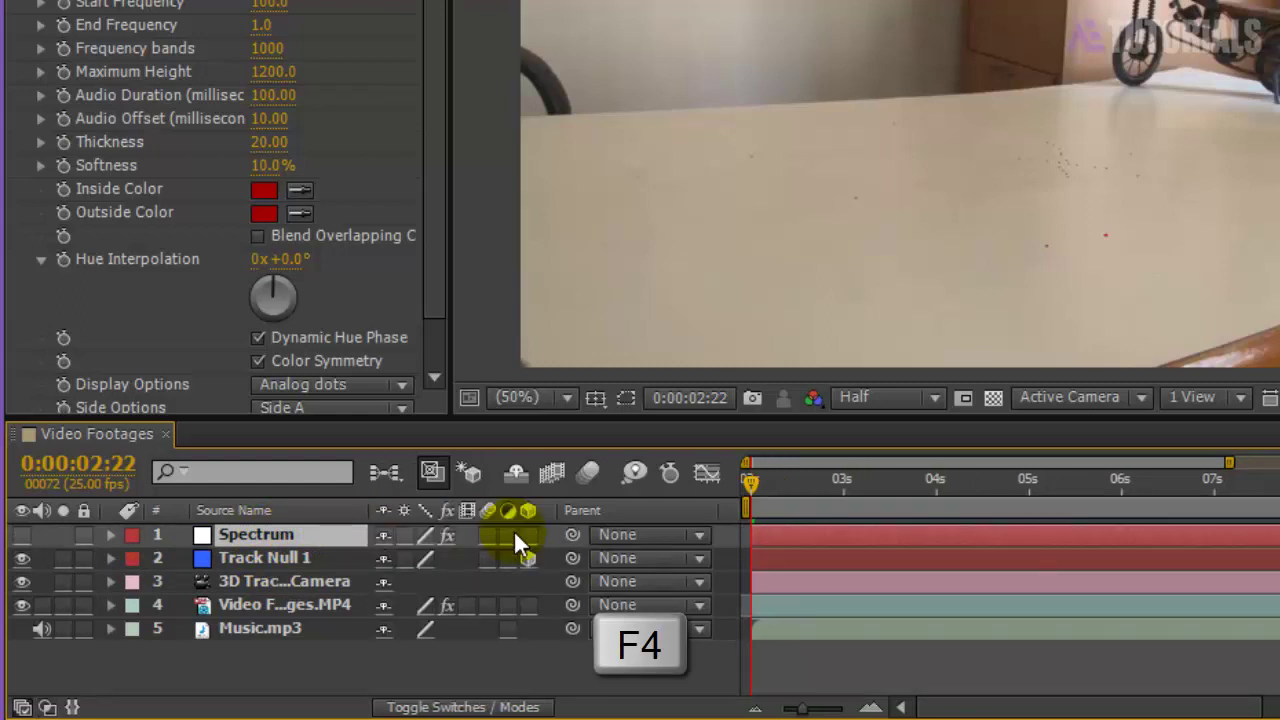
{"action": "key", "text": "F4"}
{"action": "key", "text": "F4"}
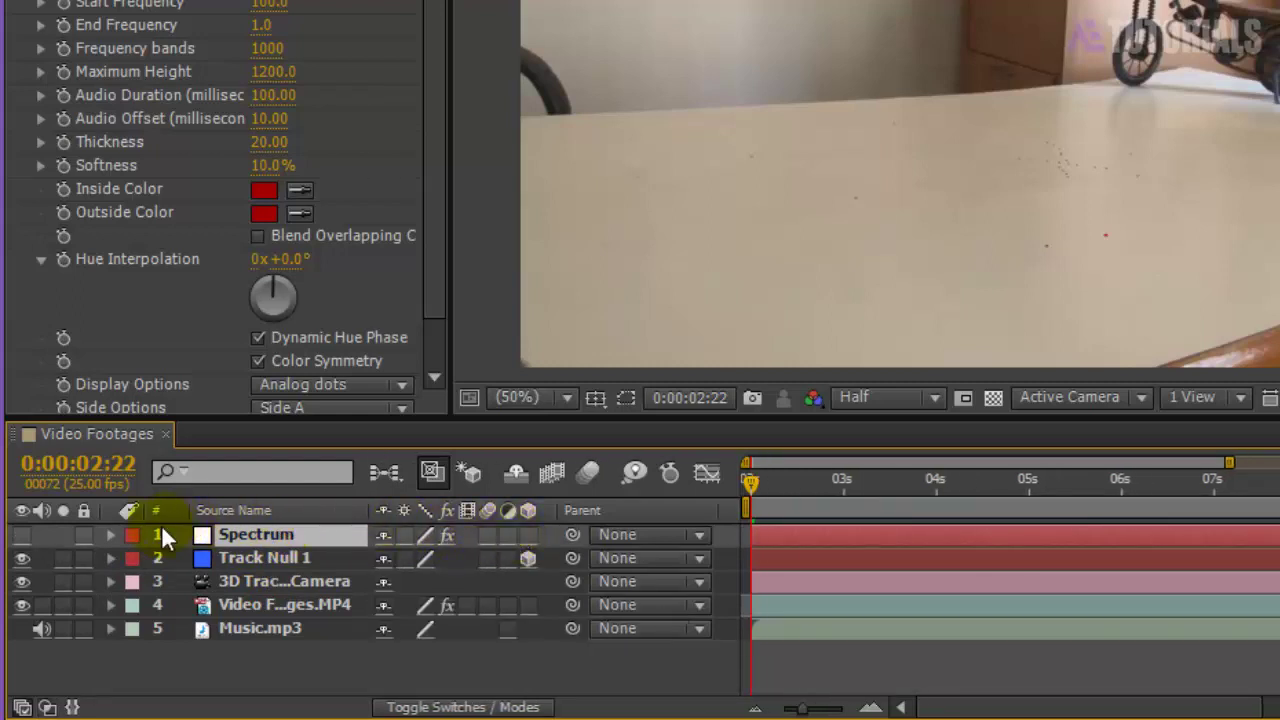
{"action": "left_click", "coordinate": [22, 535]}
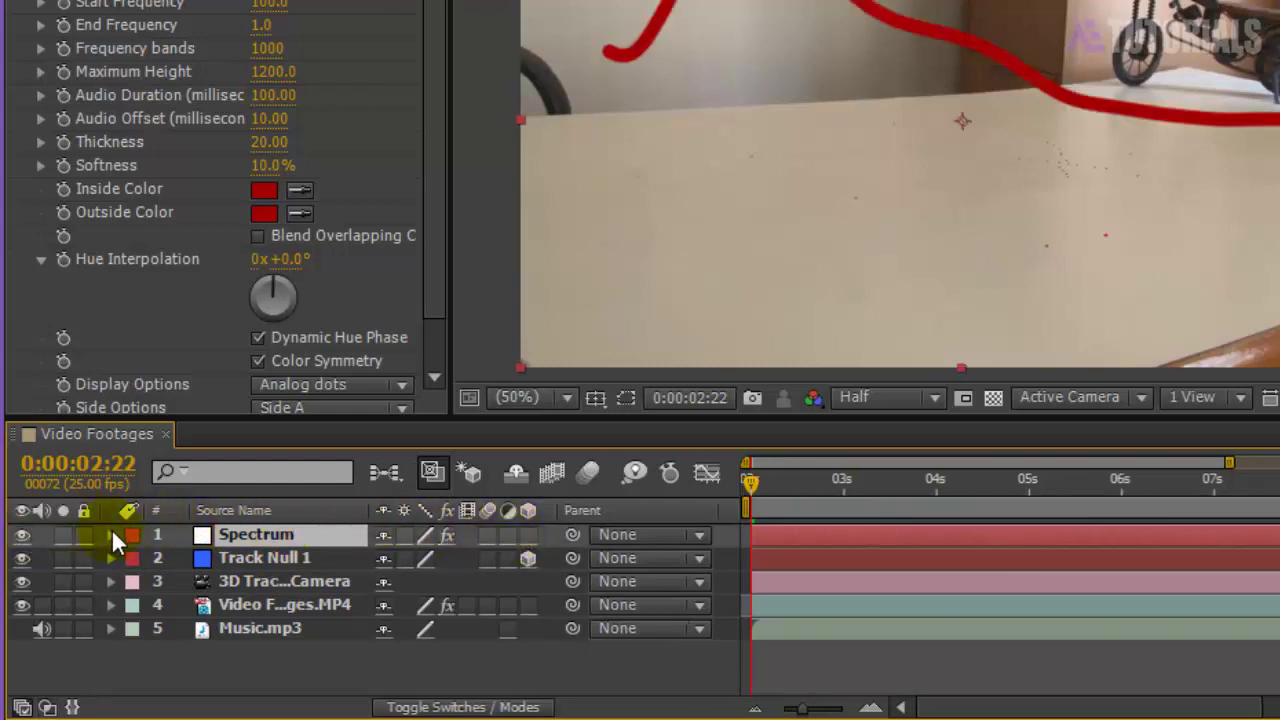
- Make Spectrum 3D and paste Track Null 1's position (70.9, 1558.7, 4820.3) onto it
{"action": "left_click", "coordinate": [525, 535]}
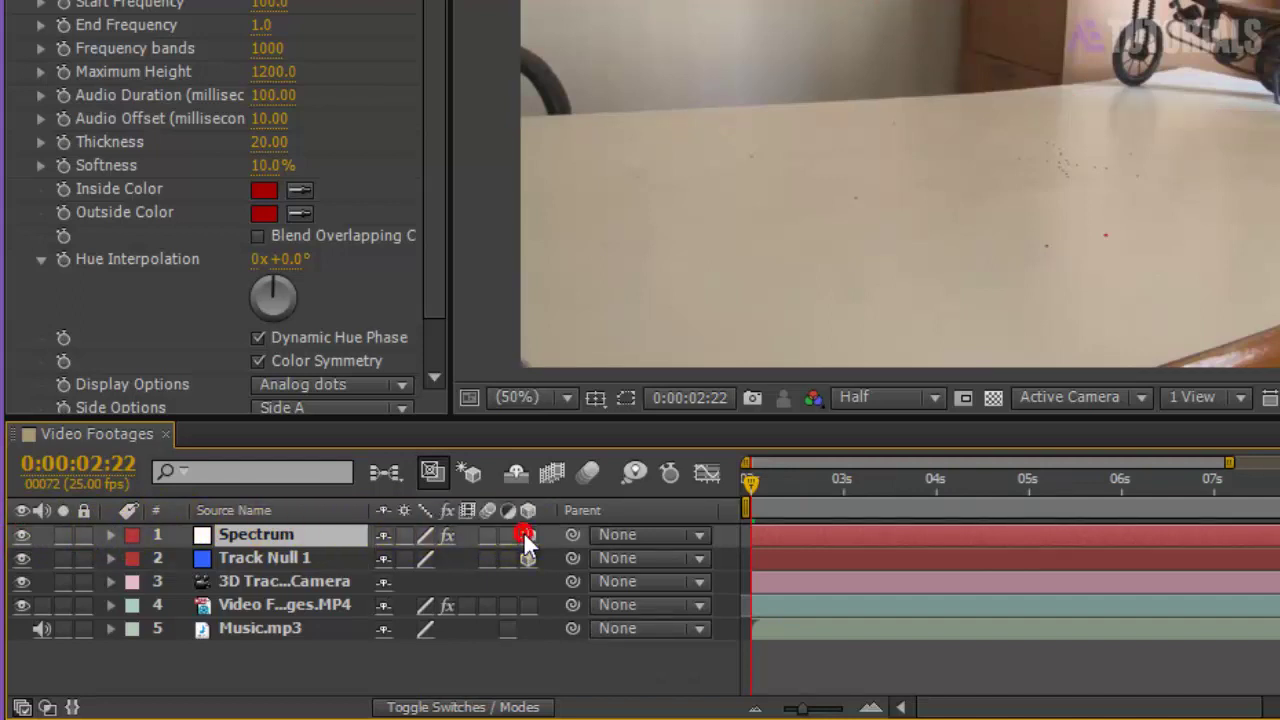
{"action": "left_click", "coordinate": [277, 559]}
{"action": "key", "text": "p"}
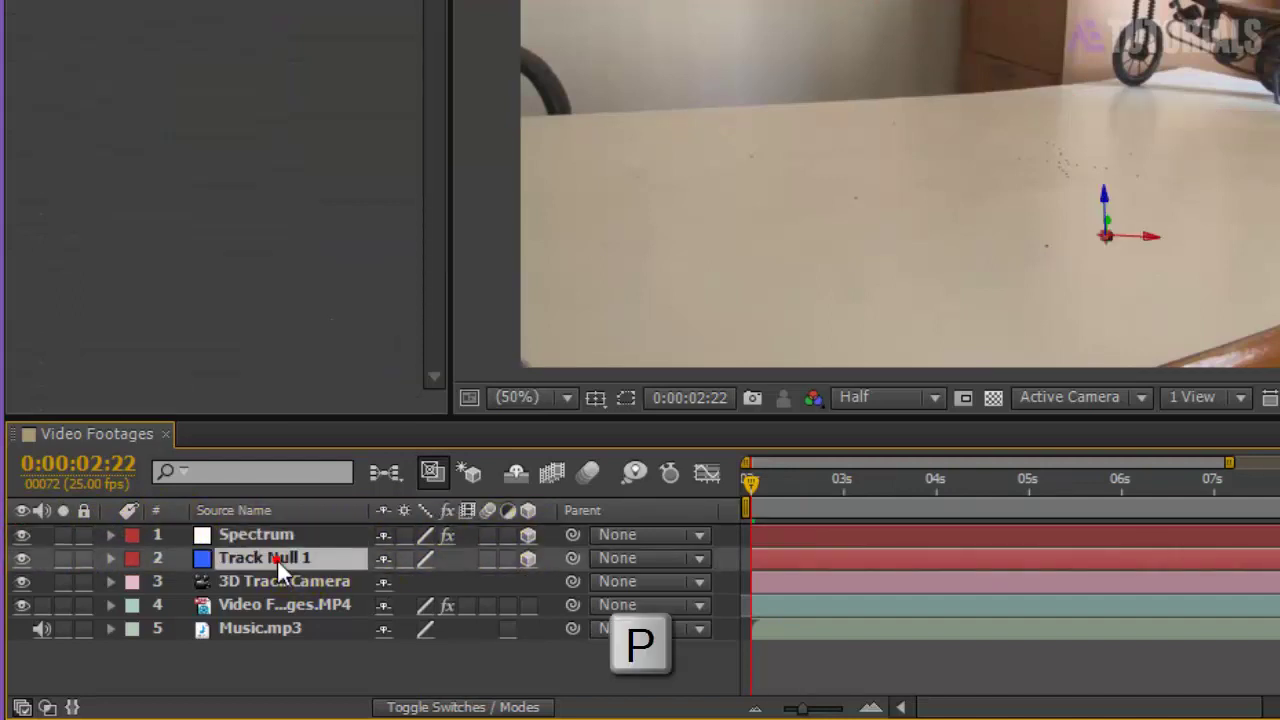
{"action": "left_click", "coordinate": [238, 582]}
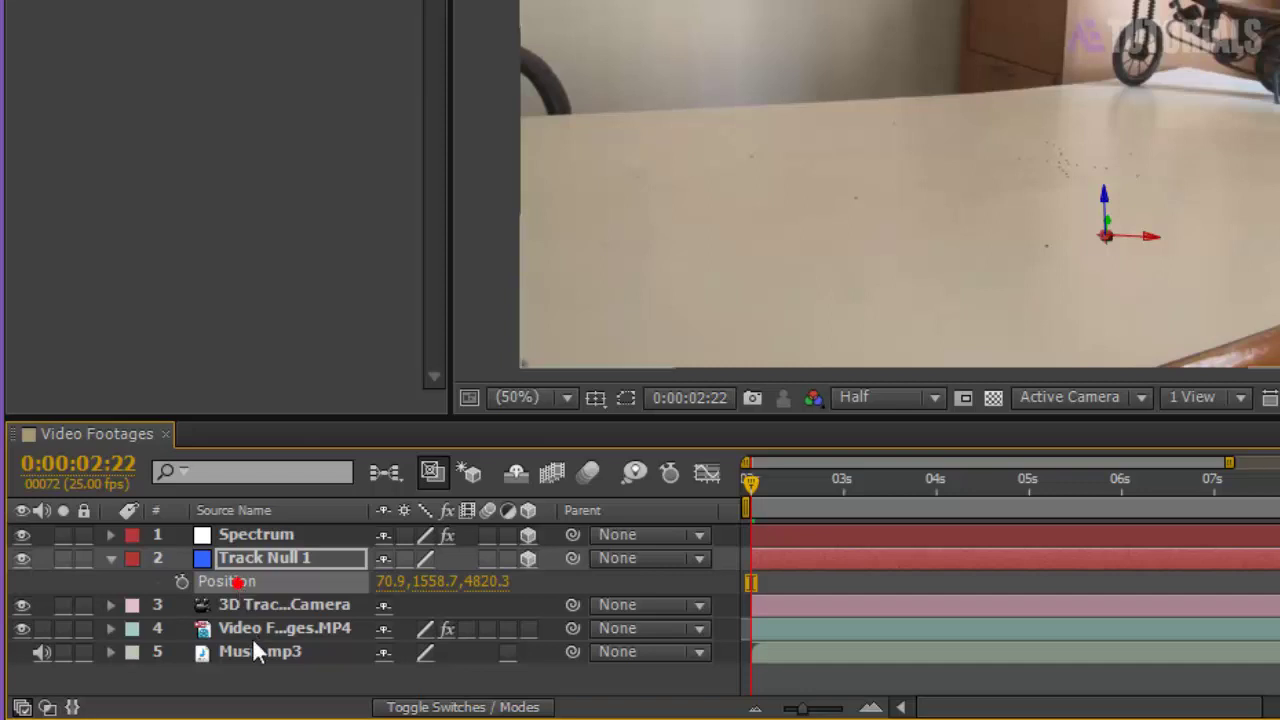
{"action": "key", "text": "ctrl+c"}
{"action": "left_click", "coordinate": [266, 536]}
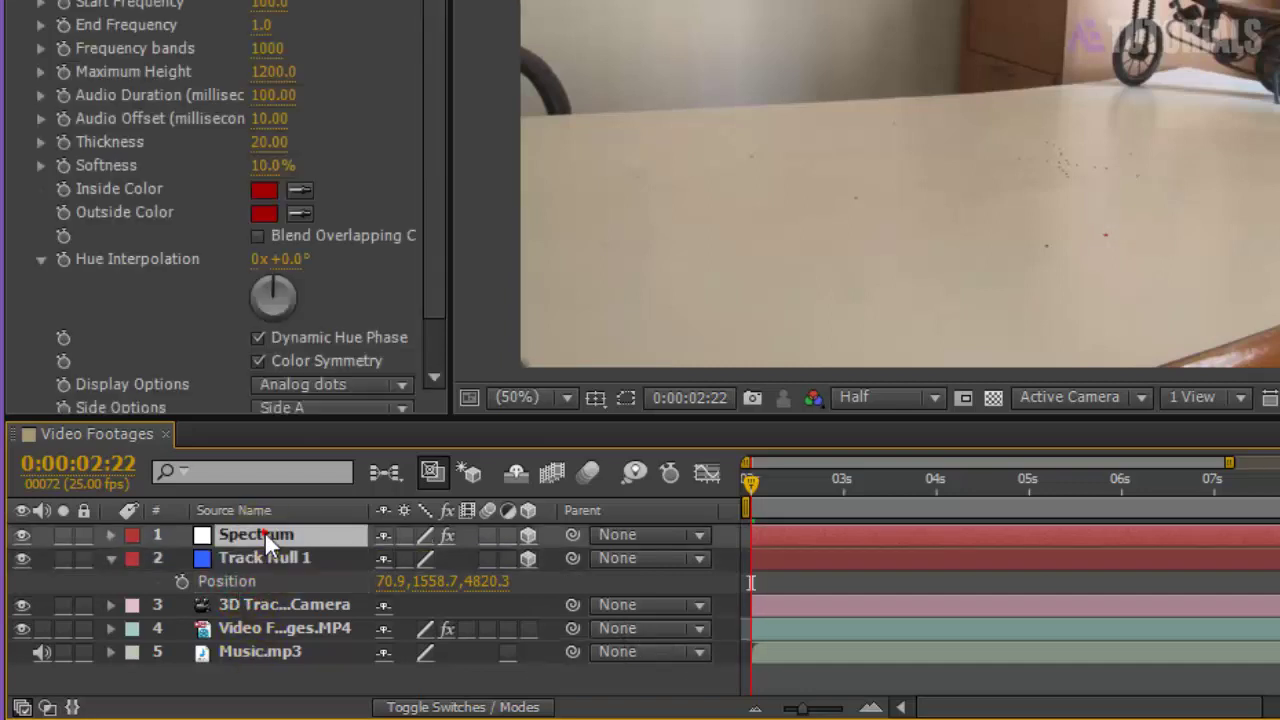
{"action": "key", "text": "p"}
{"action": "left_click", "coordinate": [244, 555]}
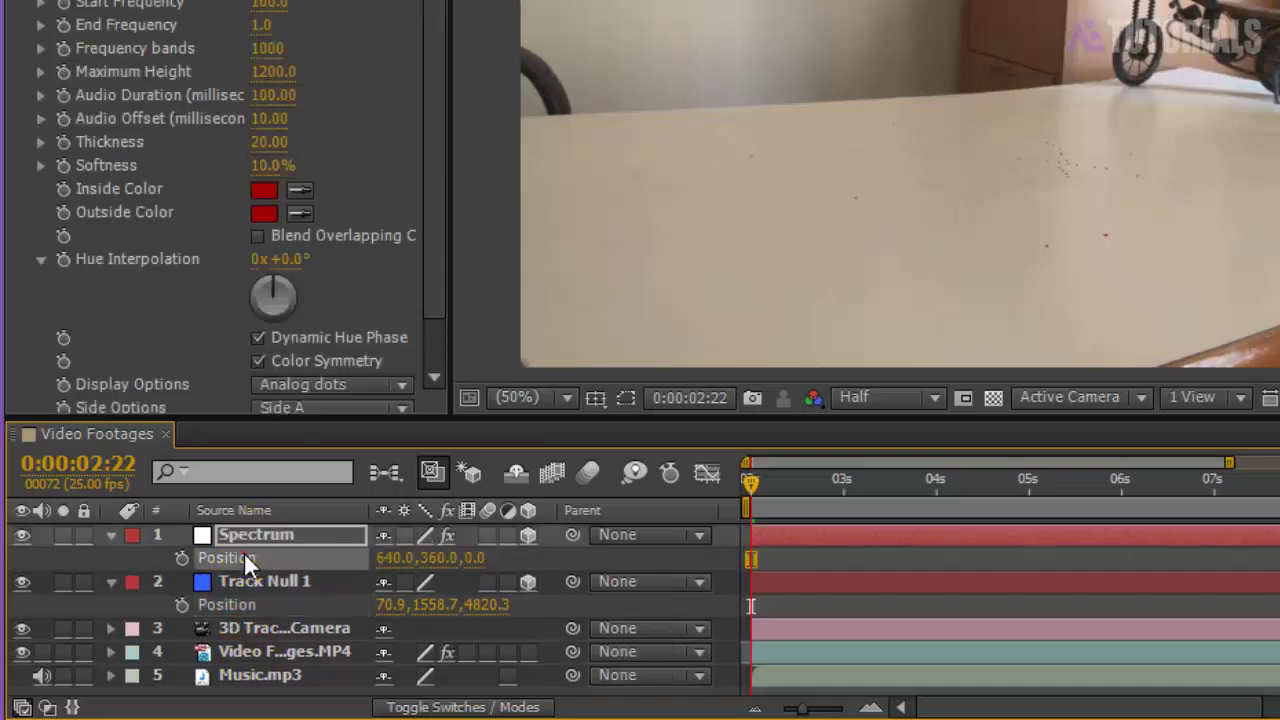
{"action": "key", "text": "ctrl+v"}
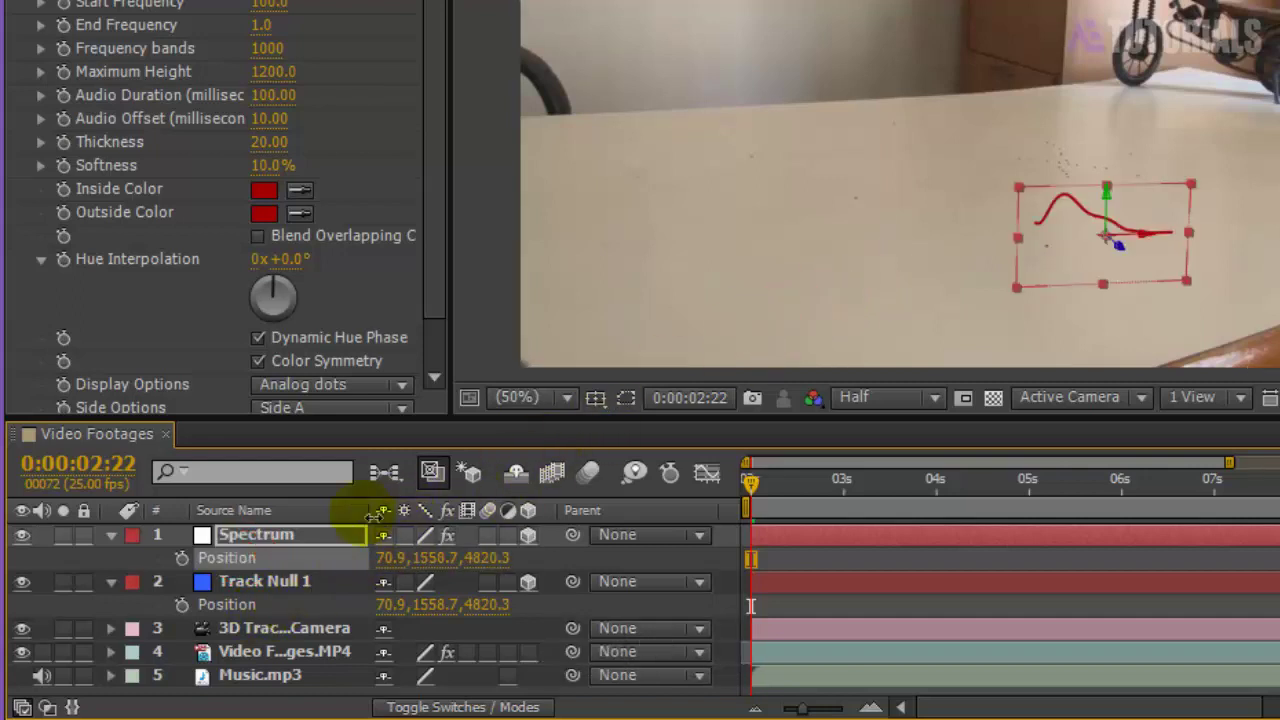
{"action": "key", "text": "s"}
{"action": "left_click_drag", "start_coordinate": [470, 558], "coordinate": [578, 564]}
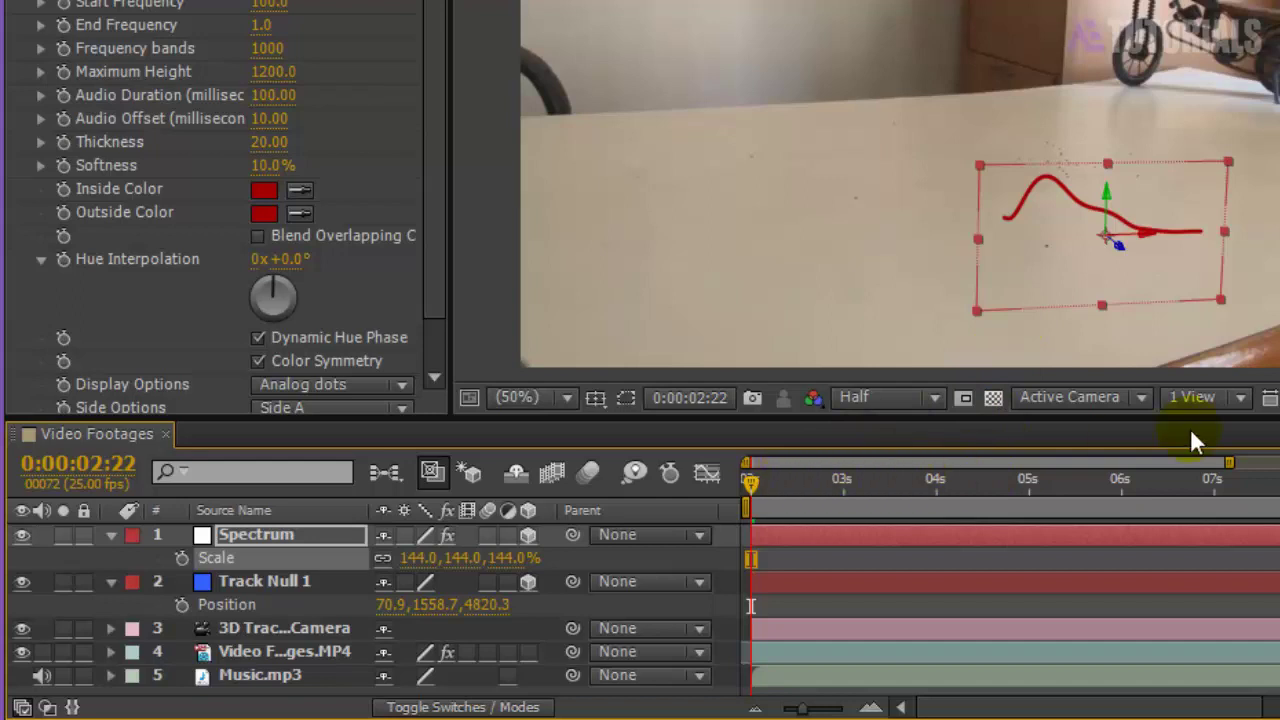
{"action": "left_click_drag", "start_coordinate": [1237, 469], "coordinate": [1275, 469]}
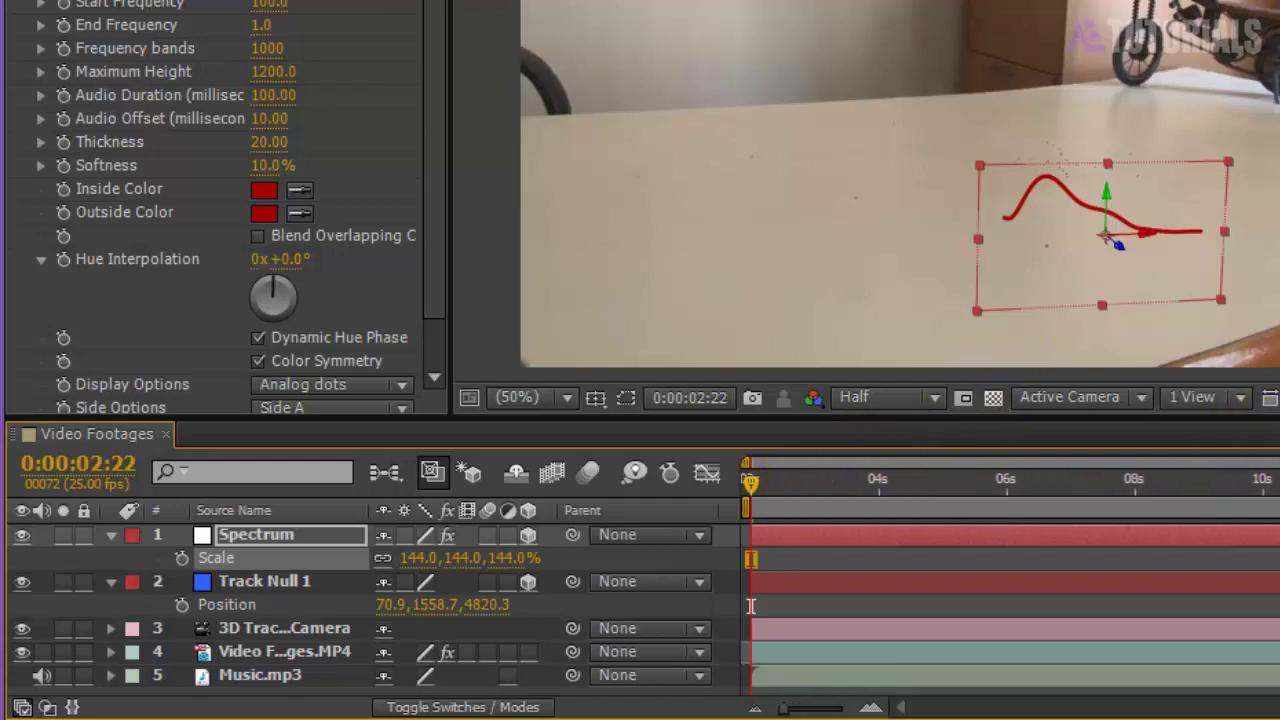
{"action": "key", "text": "equal"}
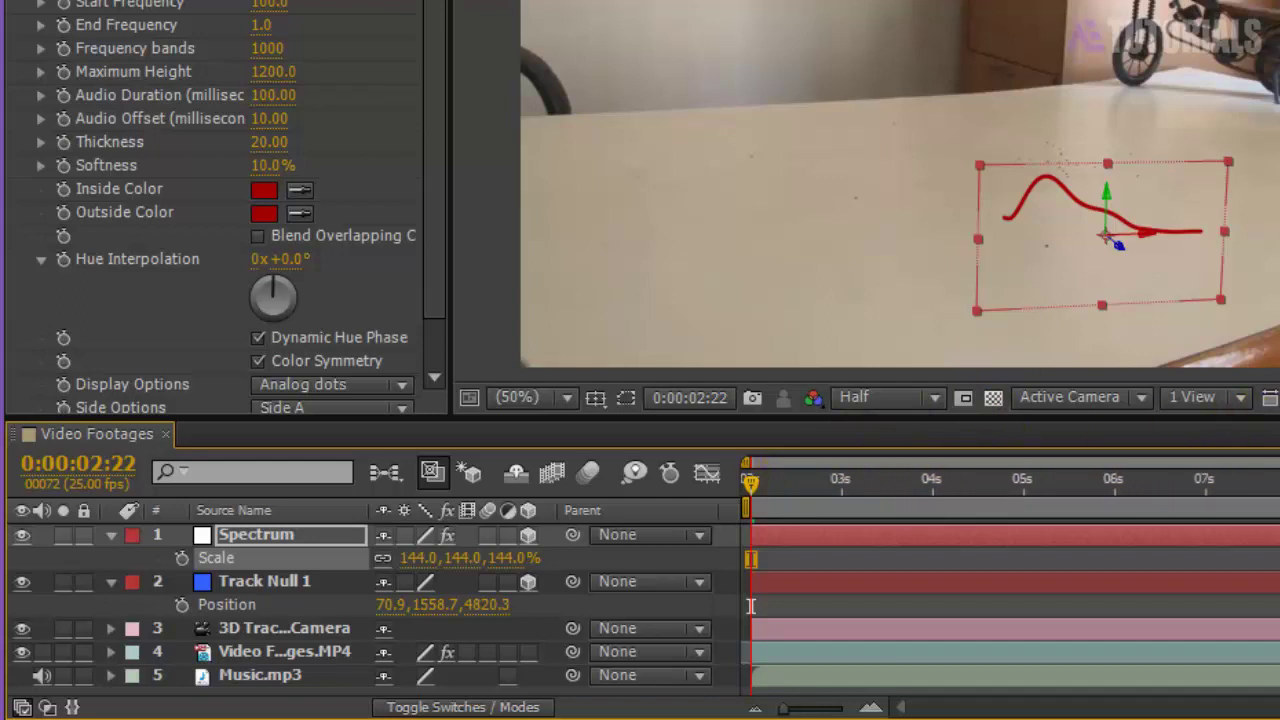
{"action": "left_click_drag", "start_coordinate": [752, 480], "coordinate": [1279, 500]}
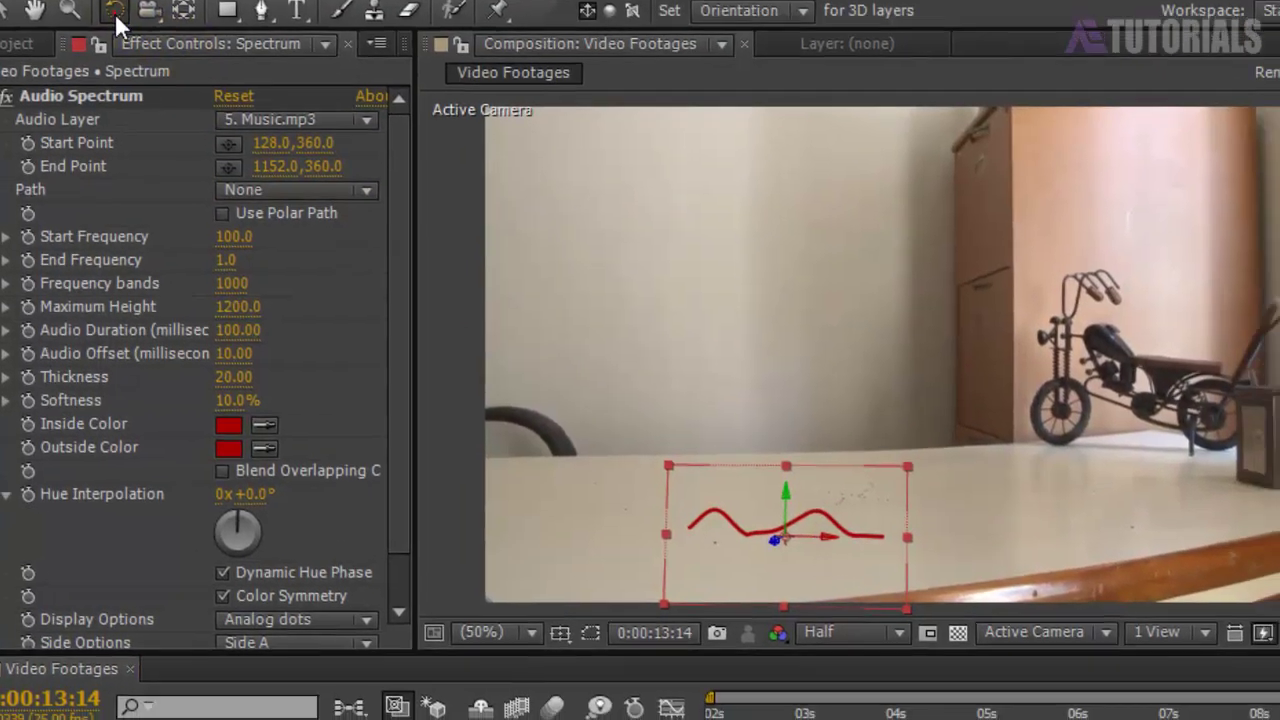
{"action": "left_click", "coordinate": [833, 540]}
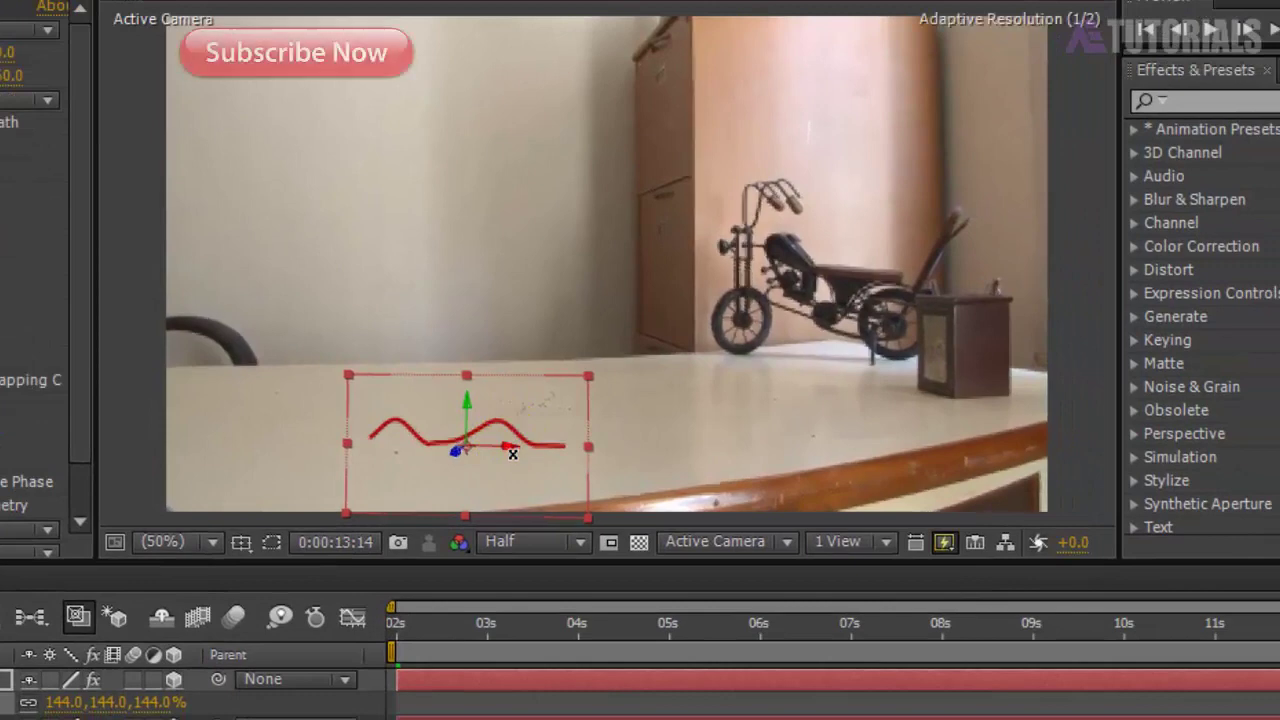
{"action": "left_click", "coordinate": [512, 454]}
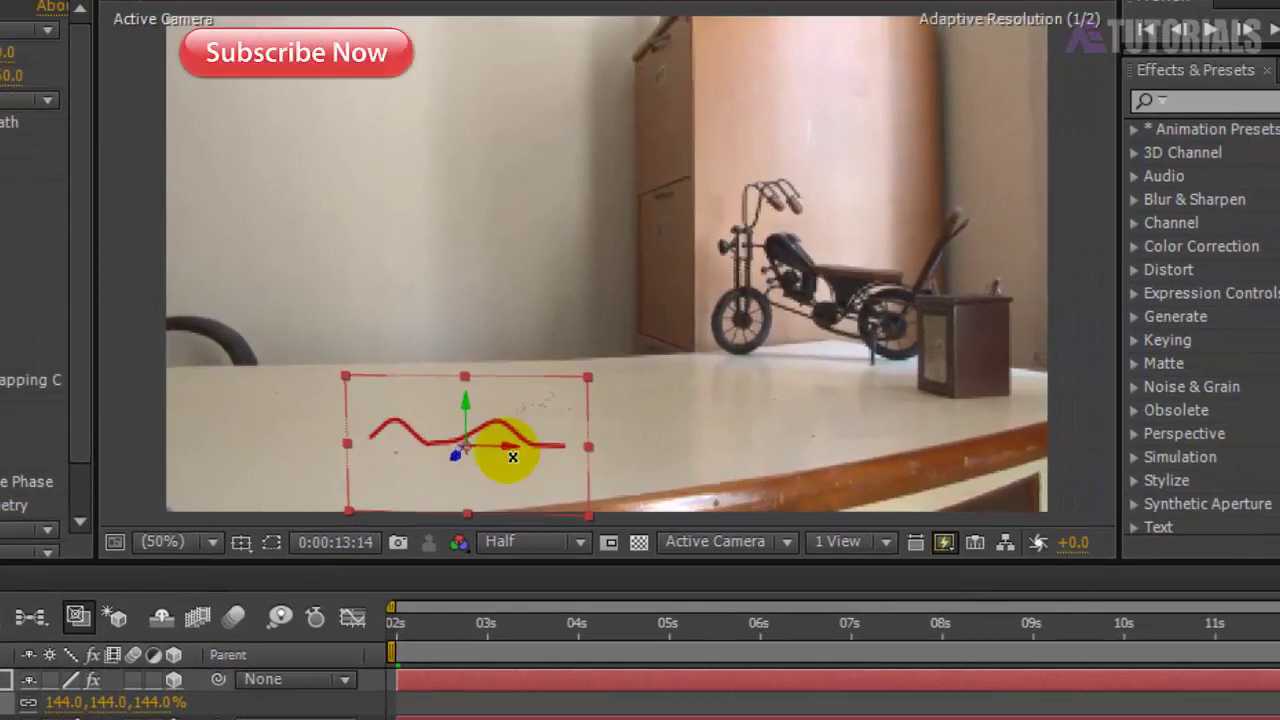
{"action": "left_click_drag", "start_coordinate": [512, 454], "coordinate": [512, 456]}
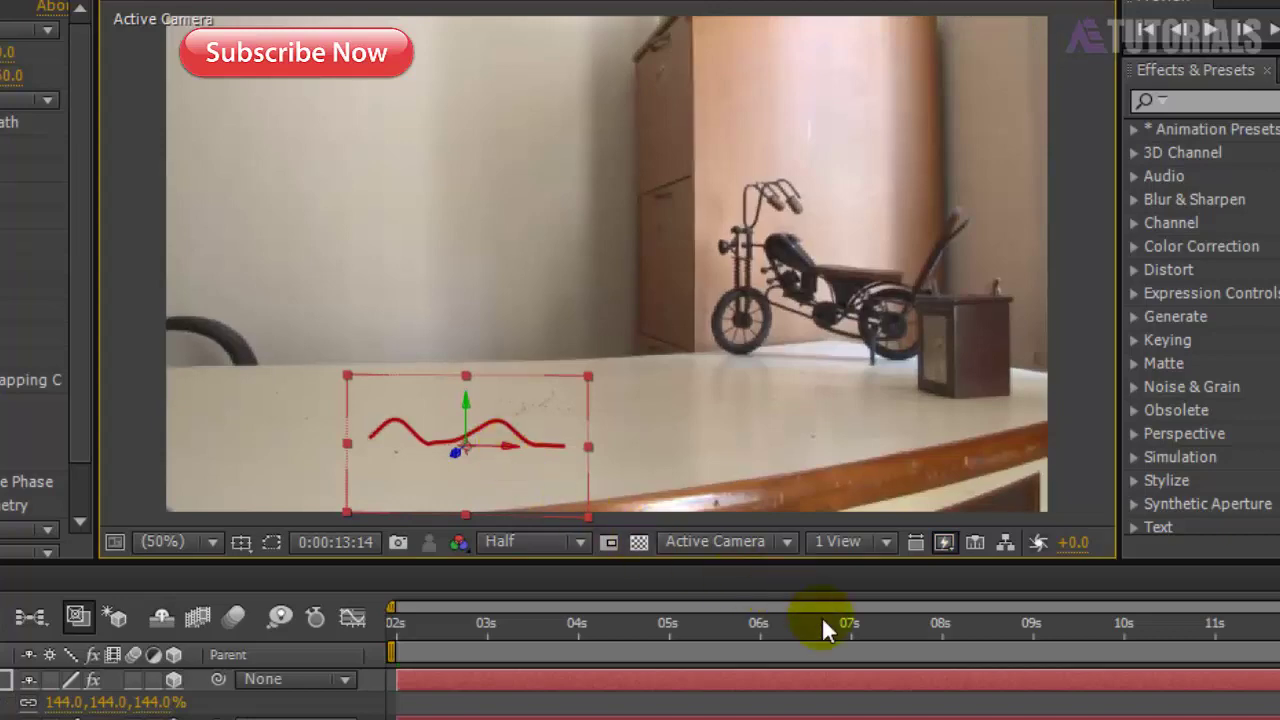
{"action": "left_click_drag", "start_coordinate": [849, 627], "coordinate": [357, 638]}
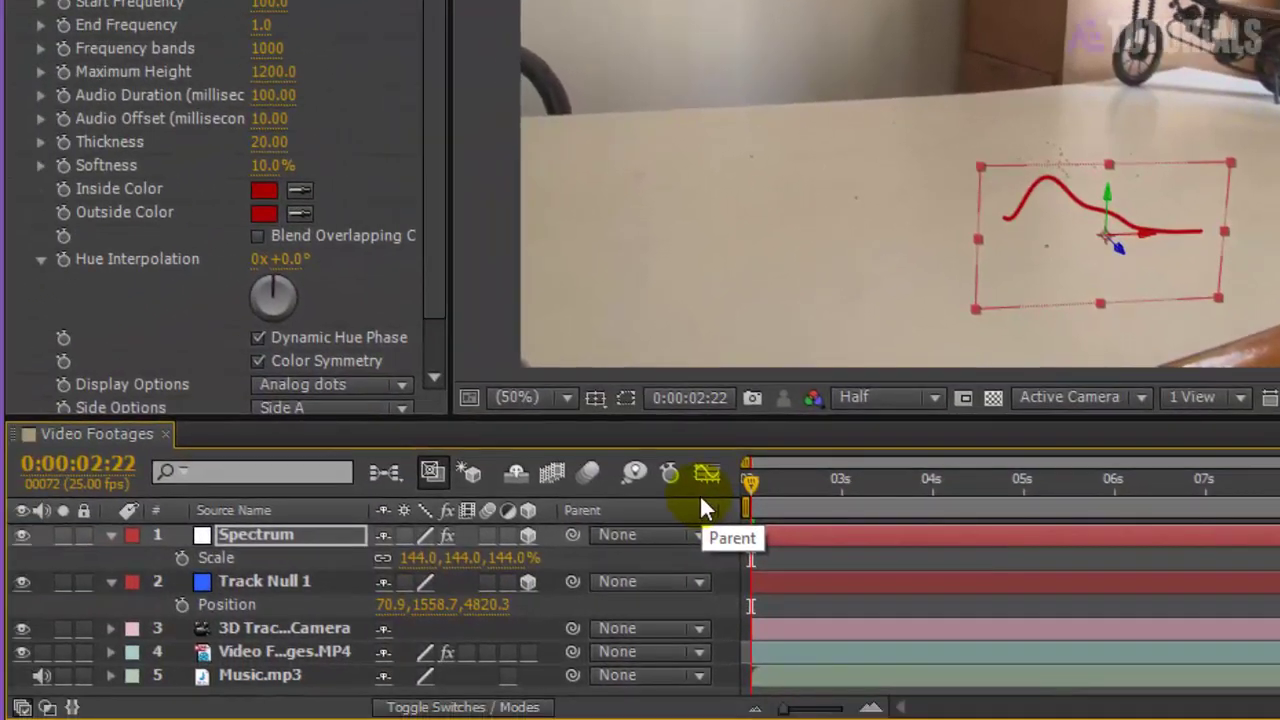
{"action": "left_click", "coordinate": [110, 581]}
- Add a white 1280×720 solid named Floor on top of the layer stack
{"action": "left_click", "coordinate": [111, 535]}
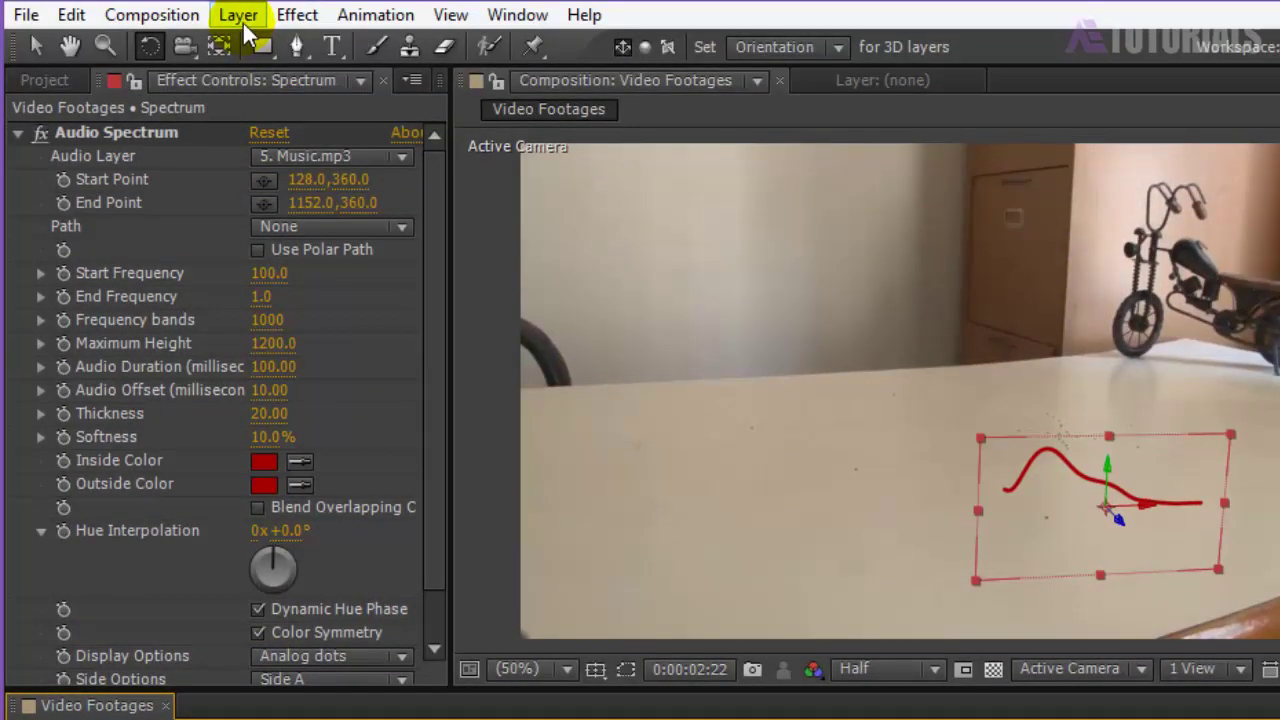
{"action": "left_click", "coordinate": [245, 18]}
{"action": "mouse_move", "coordinate": [331, 50]}
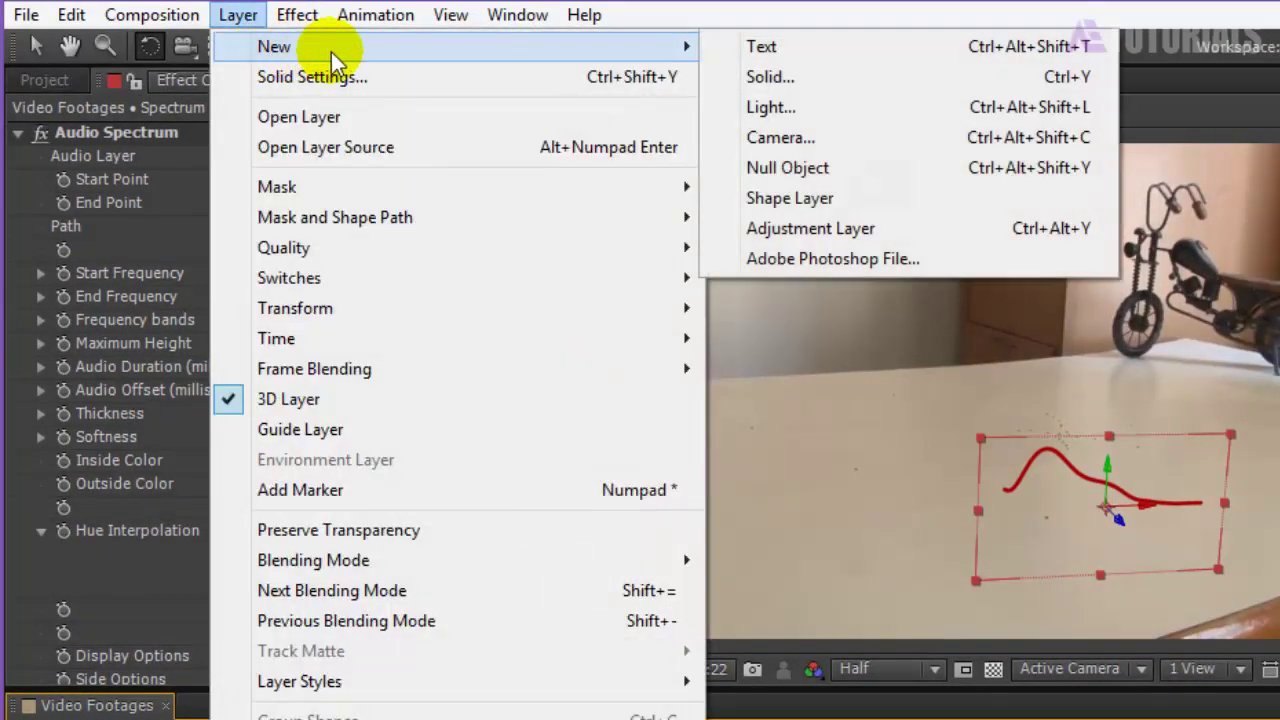
{"action": "left_click", "coordinate": [770, 79]}
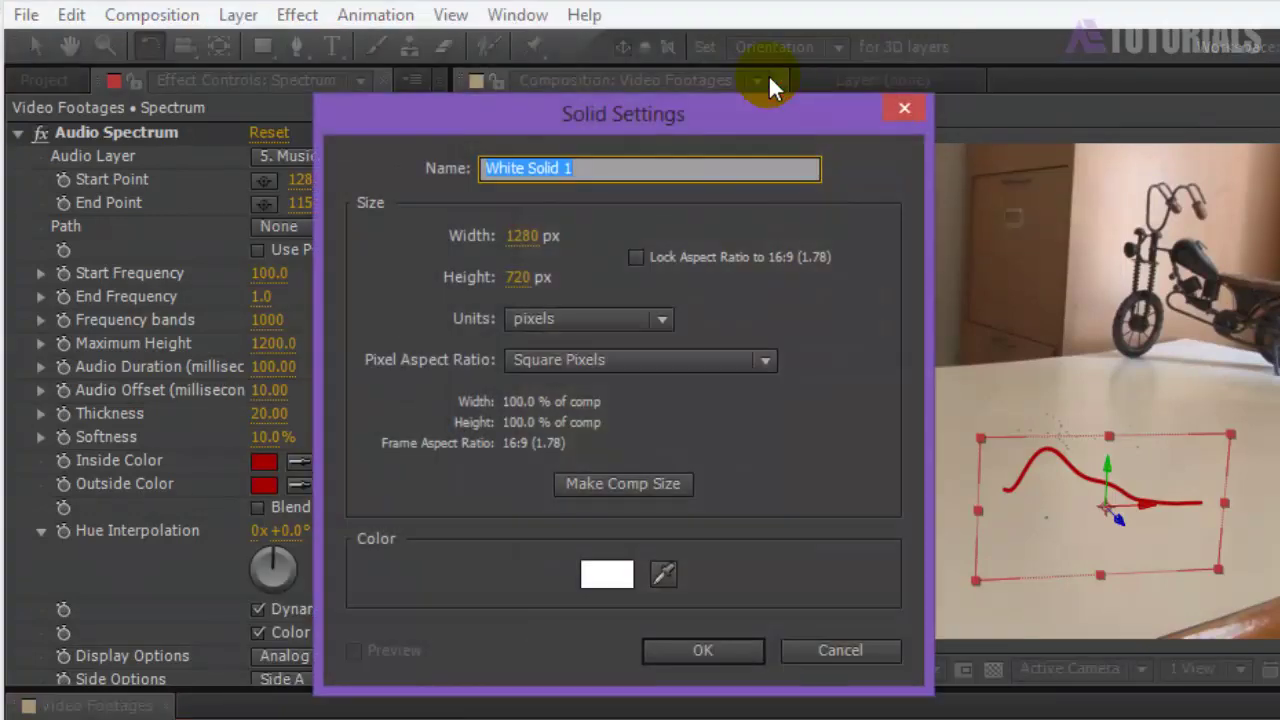
{"action": "type", "text": "Floor"}
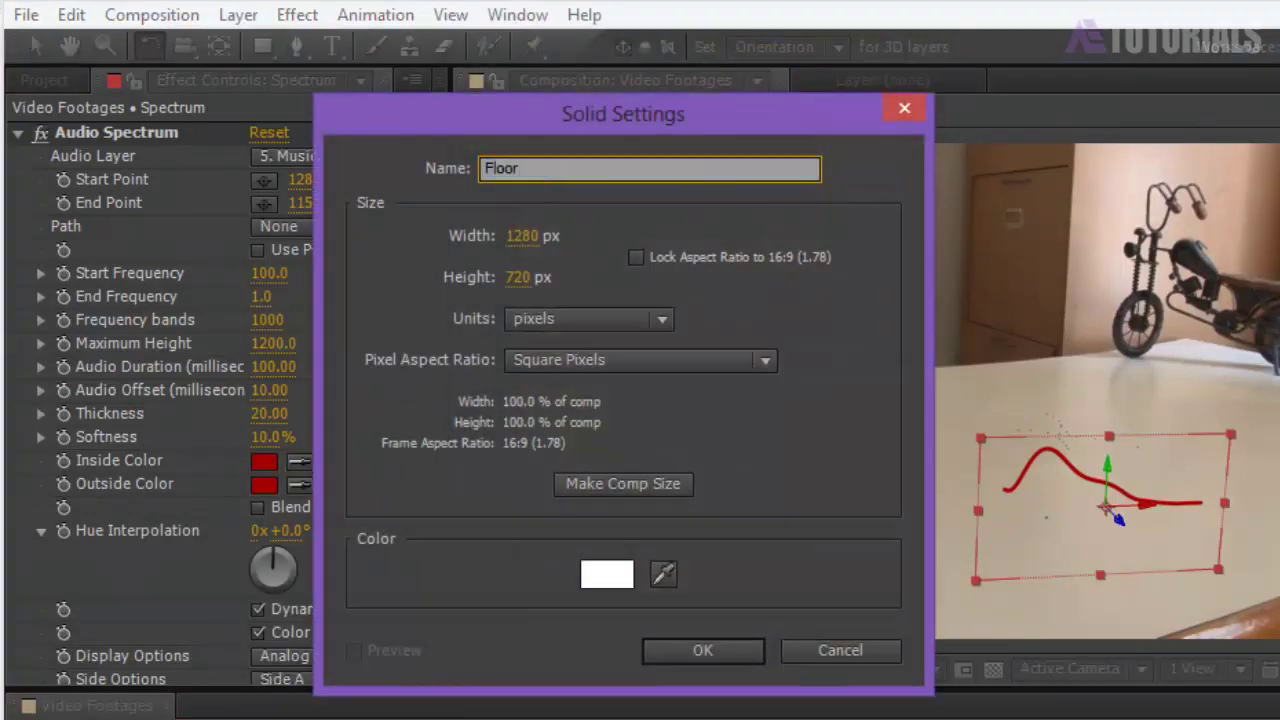
{"action": "left_click", "coordinate": [703, 652]}
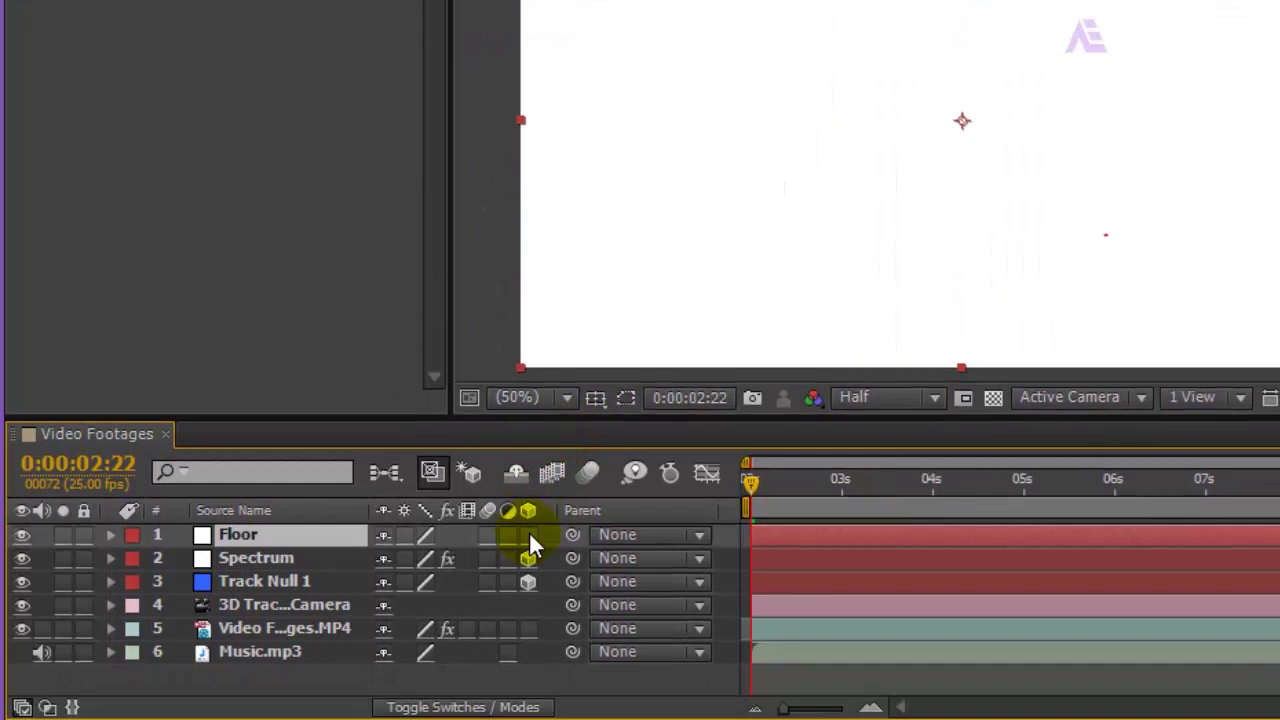
- Make Floor 3D and paste Track Null 1's position (70.9, 1558.7, 4820.3) onto it
{"action": "left_click", "coordinate": [528, 535]}
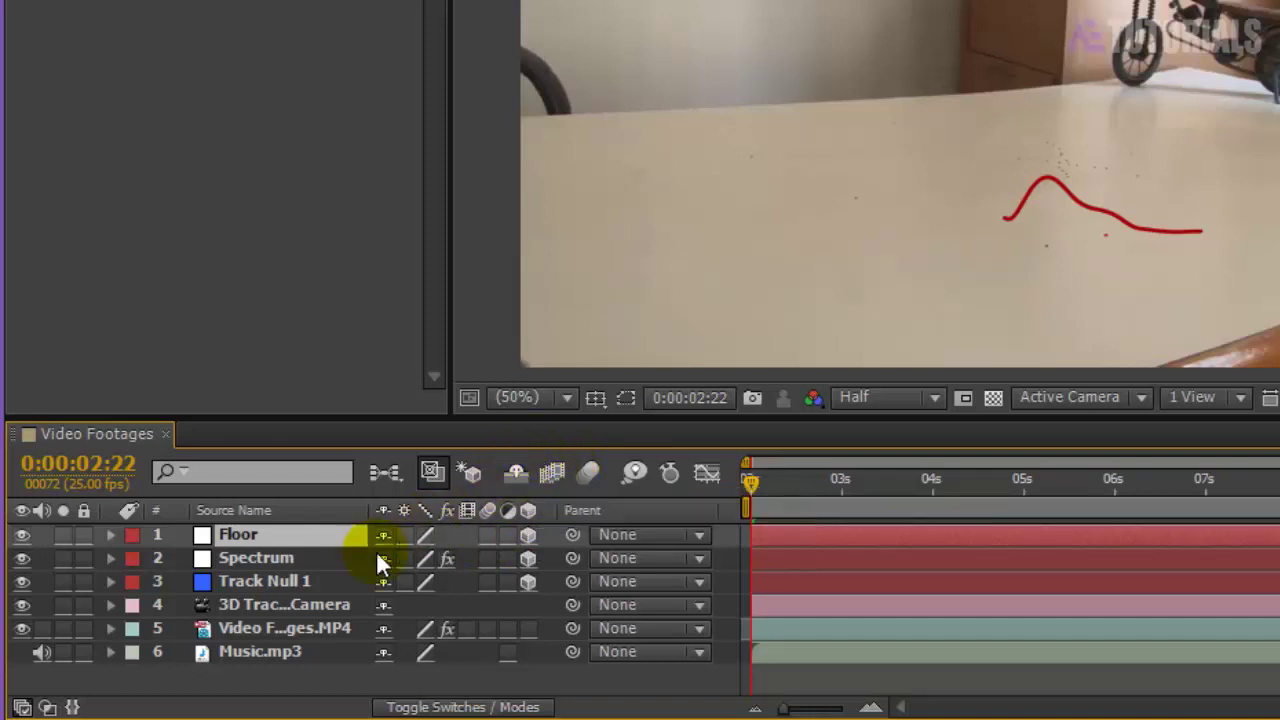
{"action": "left_click", "coordinate": [280, 586]}
{"action": "key", "text": "p"}
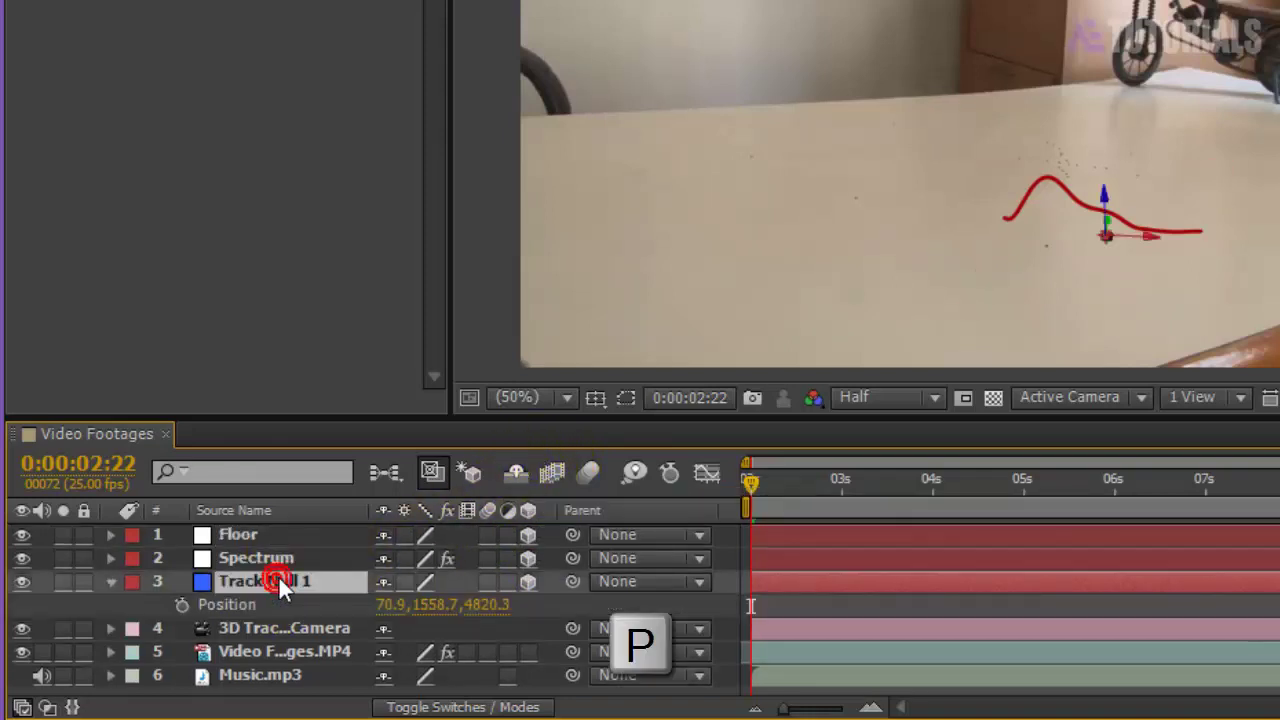
{"action": "left_click", "coordinate": [239, 600]}
{"action": "key", "text": "ctrl+c"}
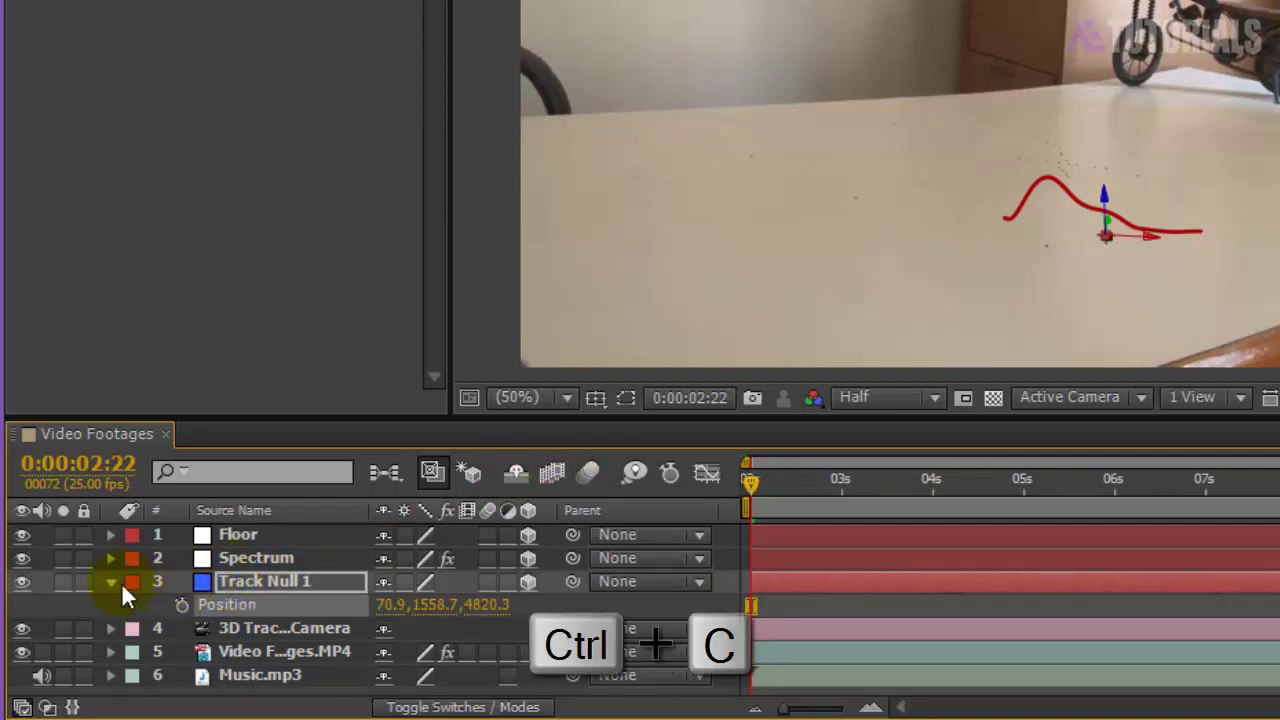
{"action": "left_click", "coordinate": [111, 582]}
{"action": "left_click", "coordinate": [234, 535]}
{"action": "key", "text": "p"}
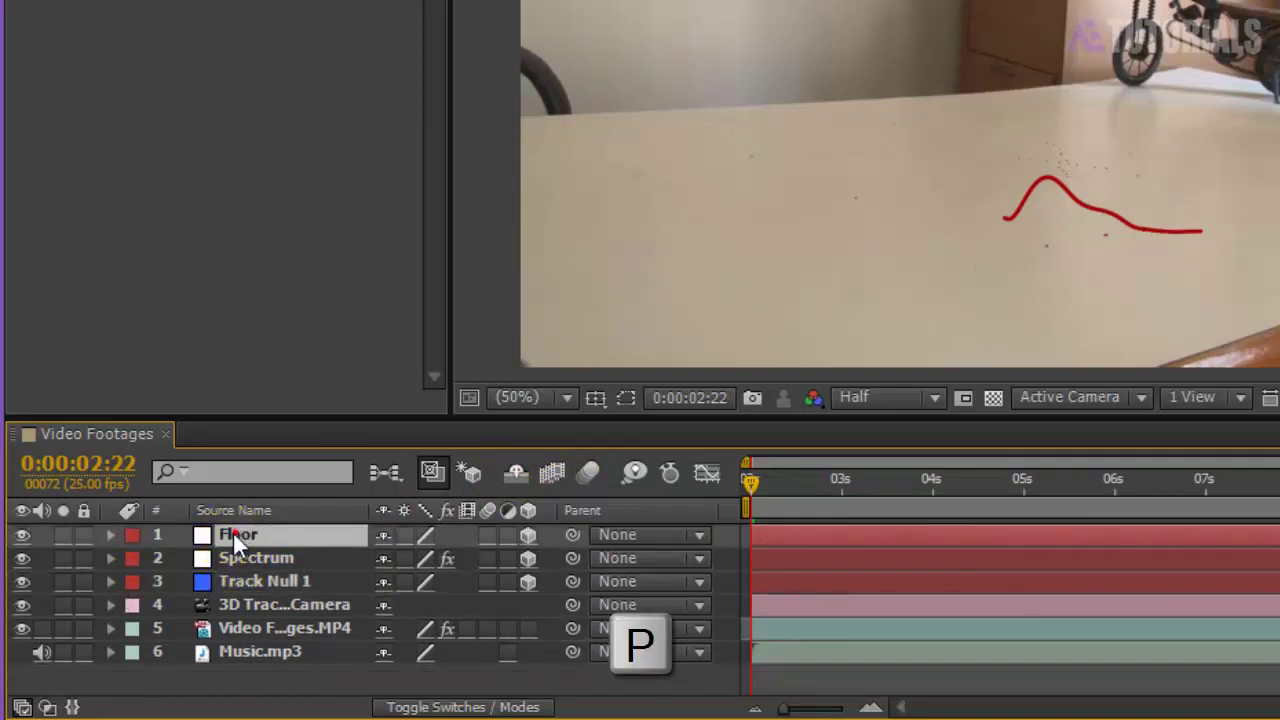
{"action": "key", "text": "ctrl+v"}
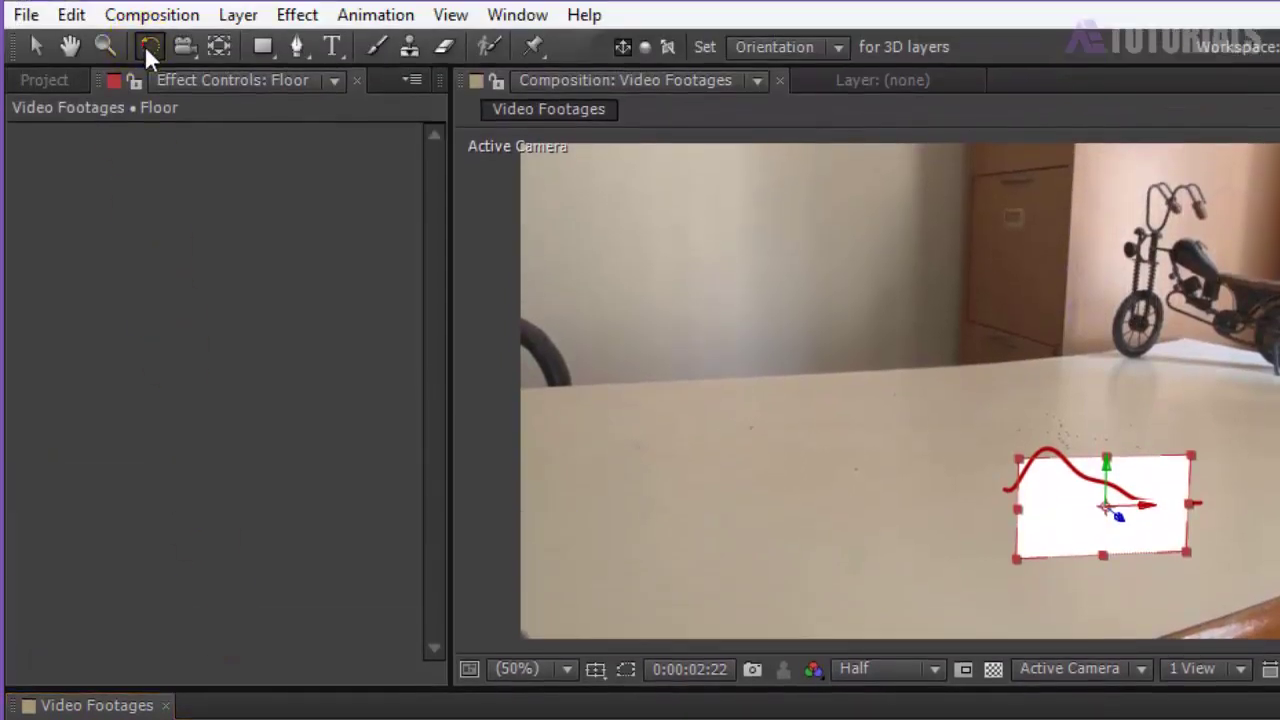
- Tilt the Floor plane toward the tabletop and begin scaling it up
{"action": "left_click_drag", "start_coordinate": [1147, 505], "coordinate": [1150, 505]}
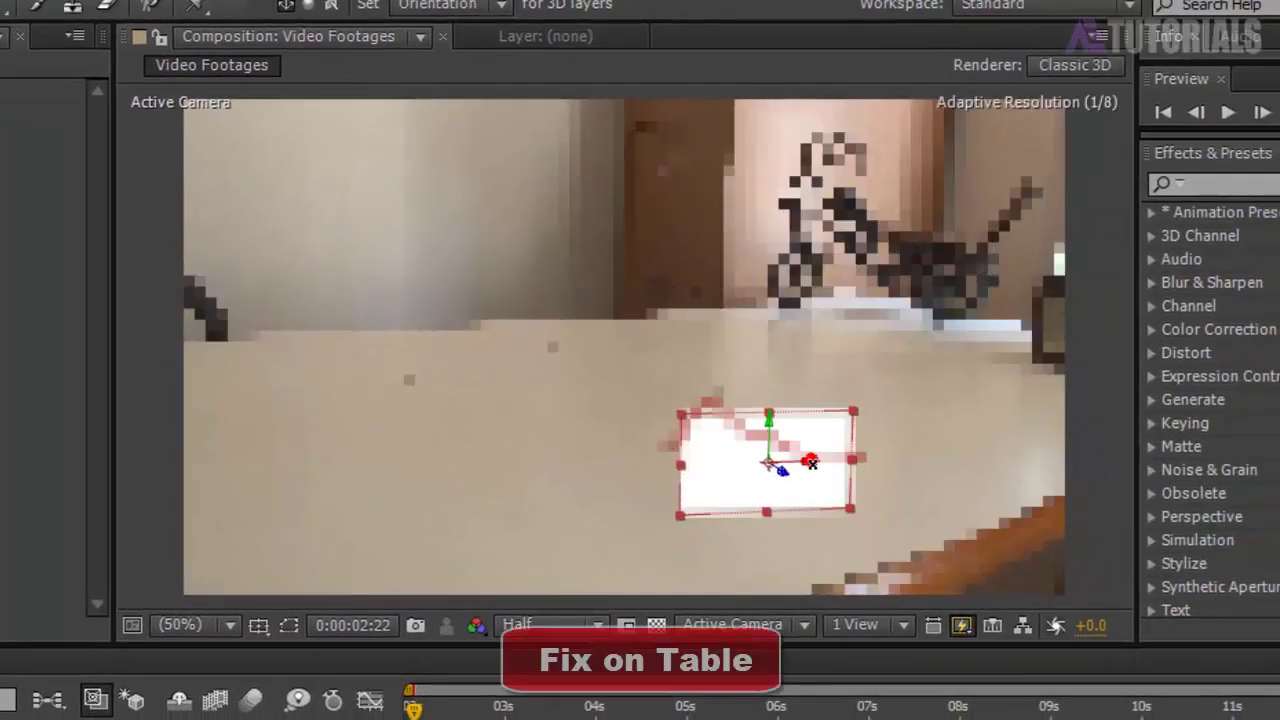
{"action": "mouse_move", "coordinate": [811, 462]}
{"action": "left_mouse_down"}
{"action": "mouse_move", "coordinate": [793, 414]}
{"action": "mouse_move", "coordinate": [771, 400]}
{"action": "left_mouse_up"}
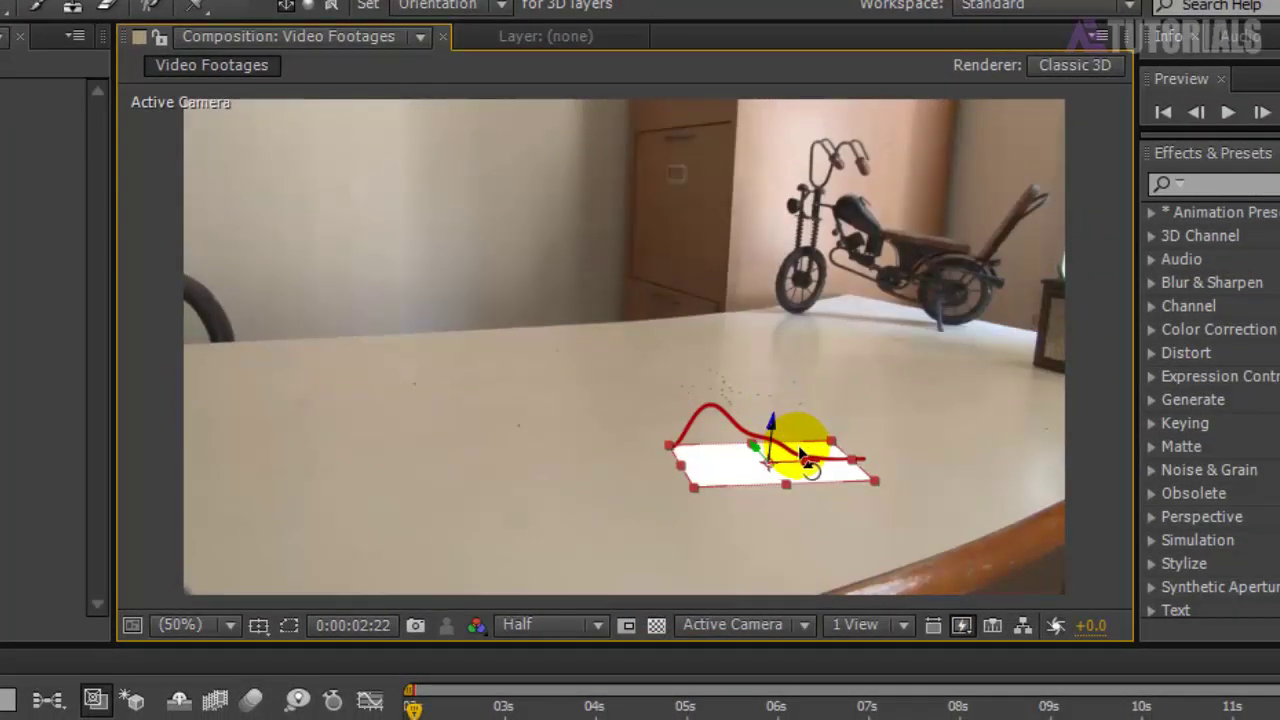
{"action": "mouse_move", "coordinate": [803, 458]}
{"action": "left_mouse_down"}
{"action": "mouse_move", "coordinate": [791, 474]}
{"action": "mouse_move", "coordinate": [809, 463]}
{"action": "left_mouse_up"}
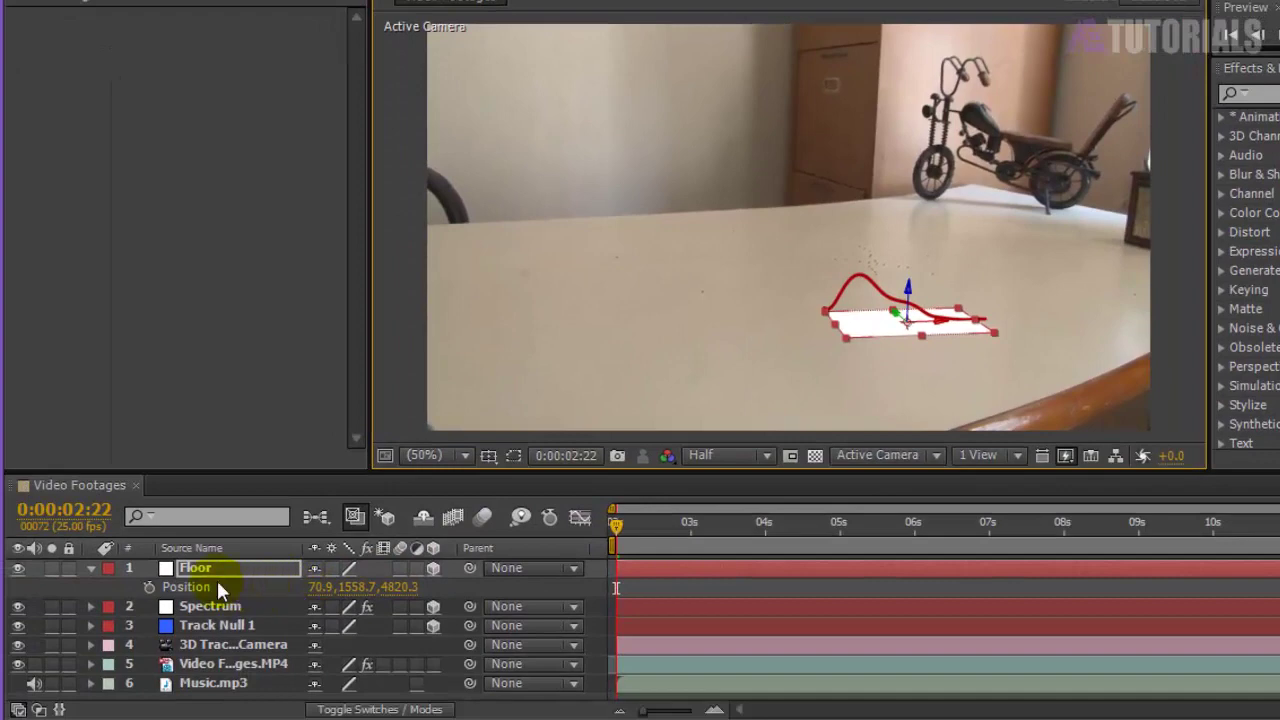
{"action": "key", "text": "s"}
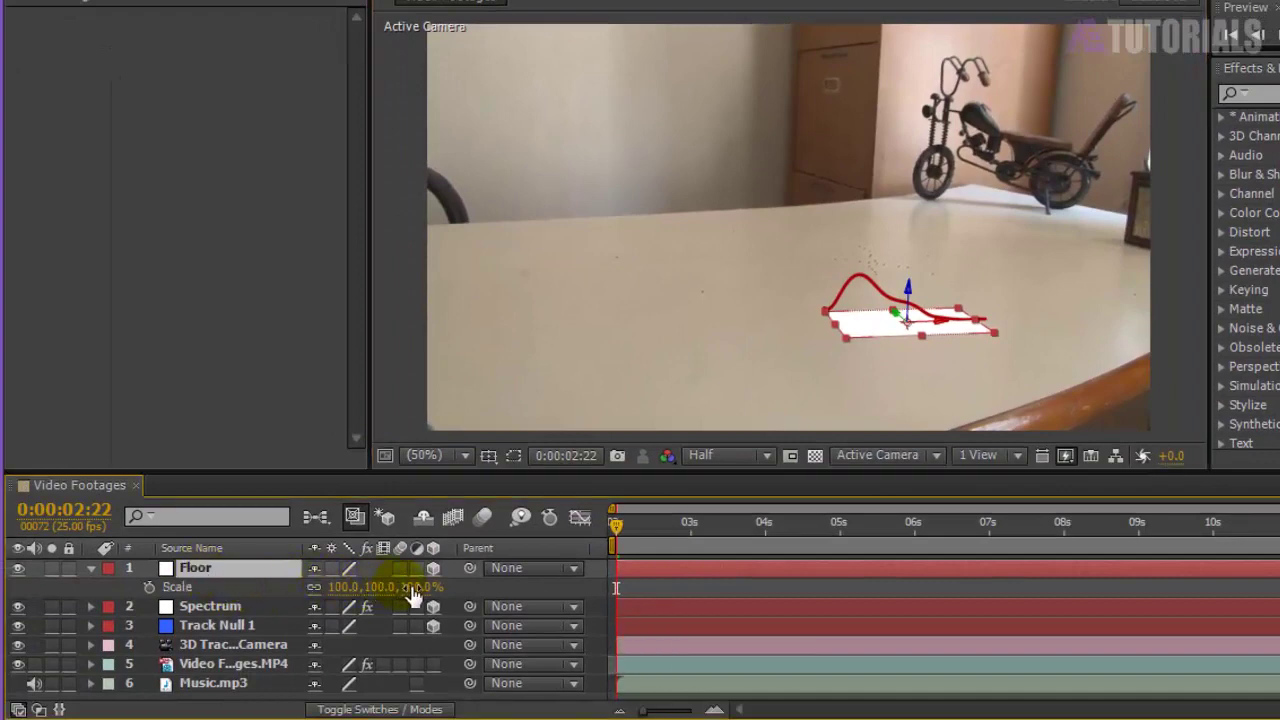
{"action": "mouse_move", "coordinate": [412, 592]}
{"action": "left_mouse_down"}
{"action": "mouse_move", "coordinate": [952, 562]}
{"action": "mouse_move", "coordinate": [1203, 567]}
{"action": "left_mouse_up"}
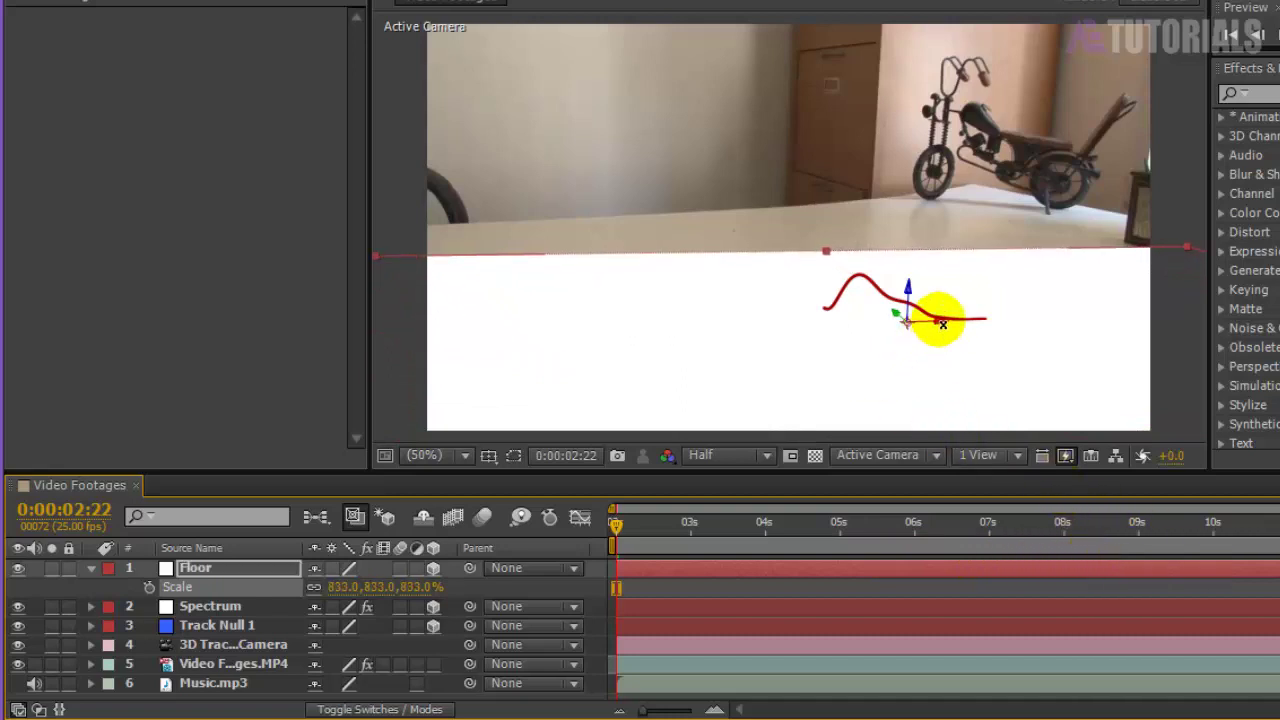
- Fine-tune the Floor's tilt to match the table and set its scale to 974%
{"action": "left_click_drag", "start_coordinate": [900, 316], "coordinate": [908, 284]}
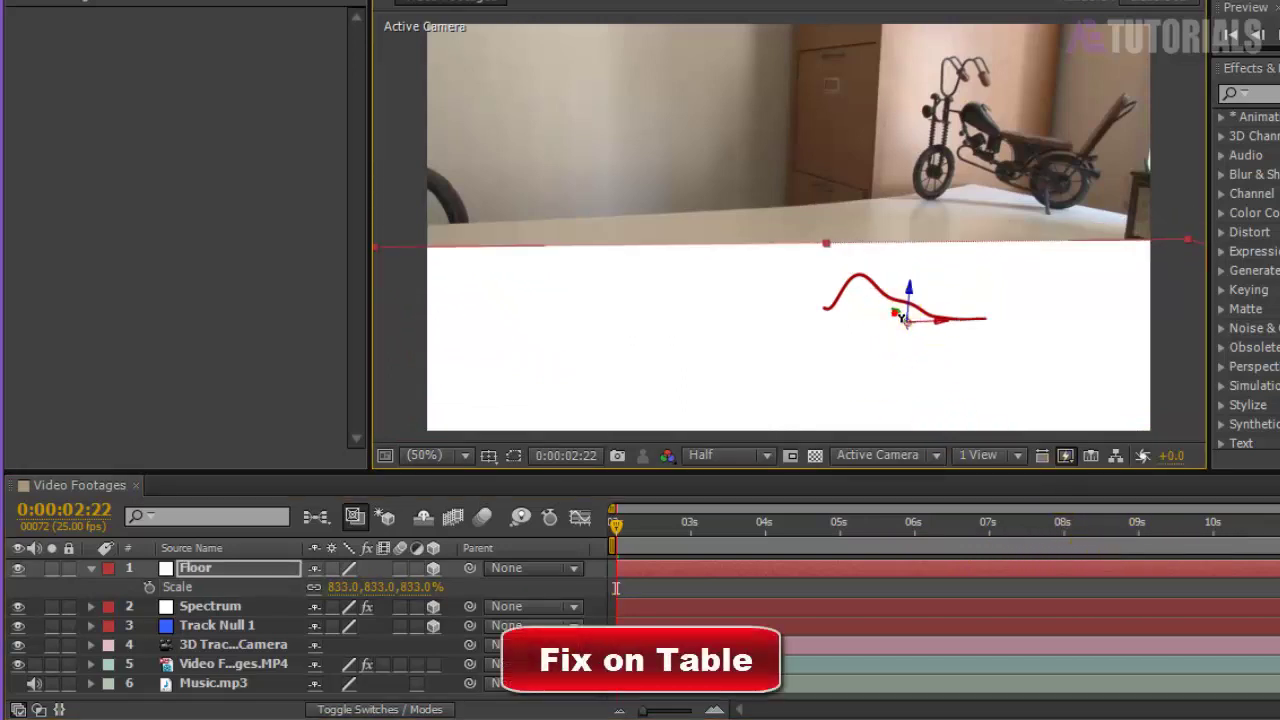
{"action": "left_click_drag", "start_coordinate": [880, 309], "coordinate": [946, 371]}
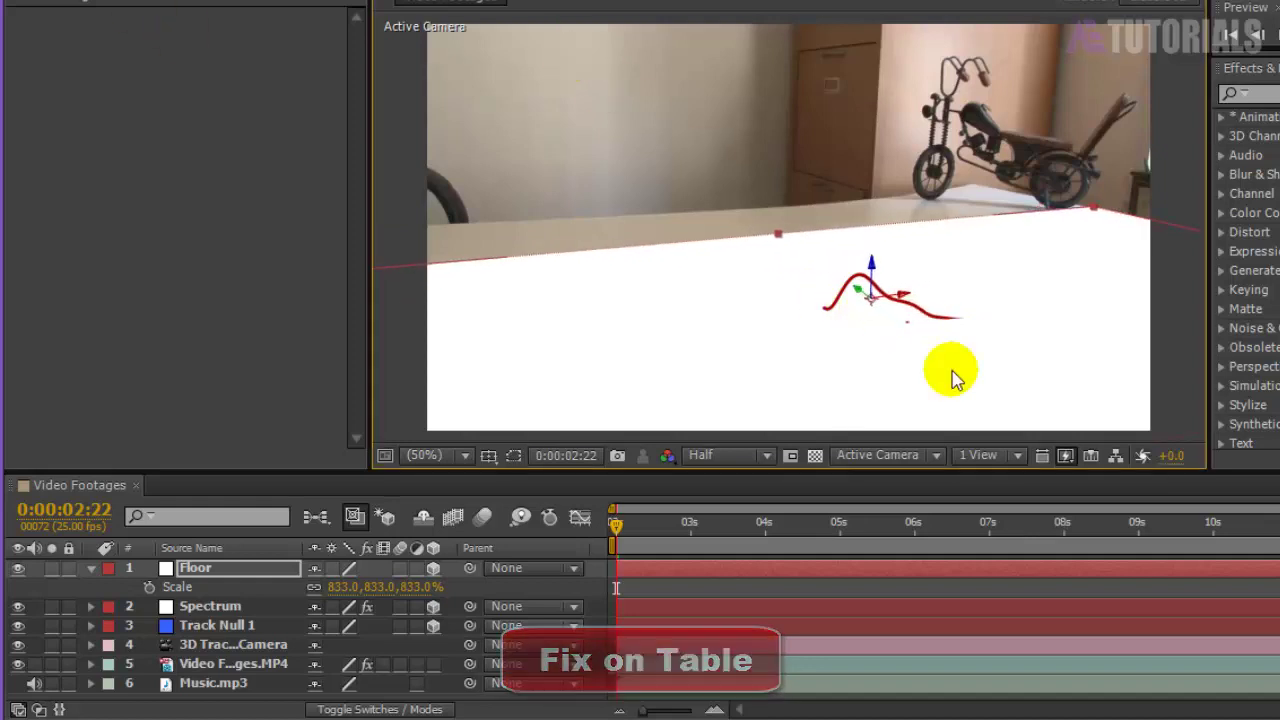
{"action": "left_click", "coordinate": [800, 240]}
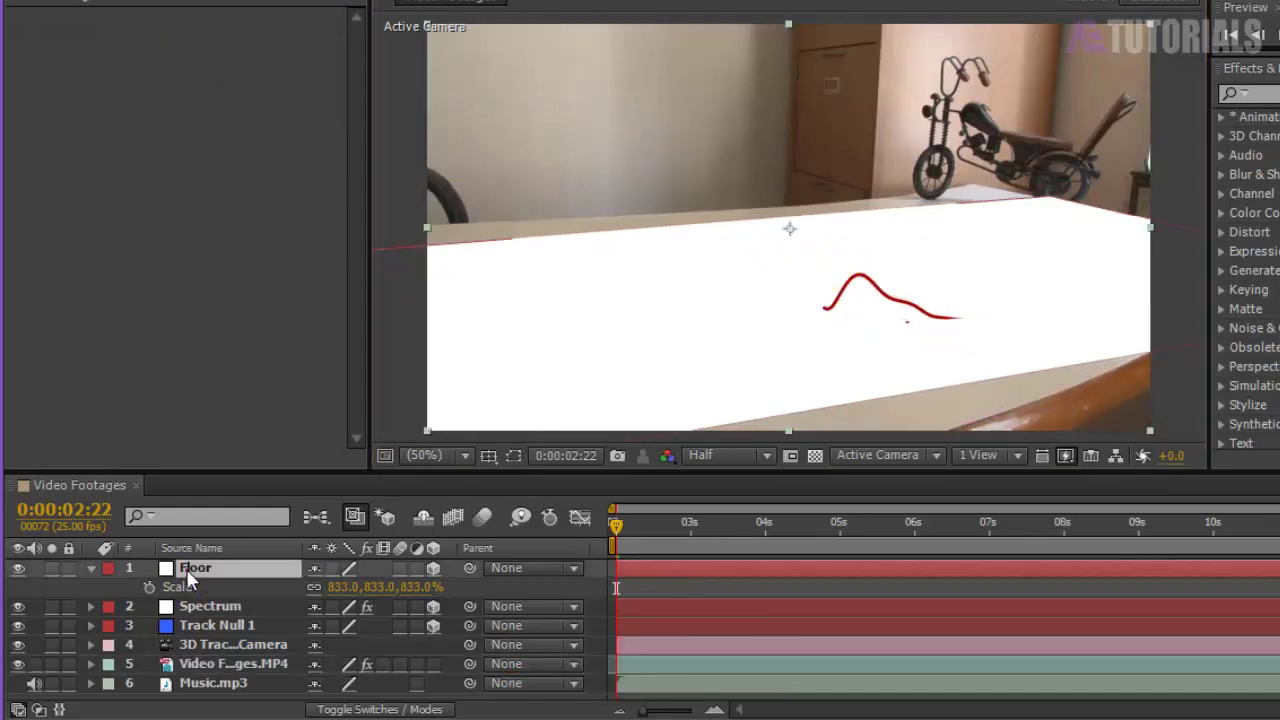
{"action": "left_click_drag", "start_coordinate": [803, 240], "coordinate": [834, 243]}
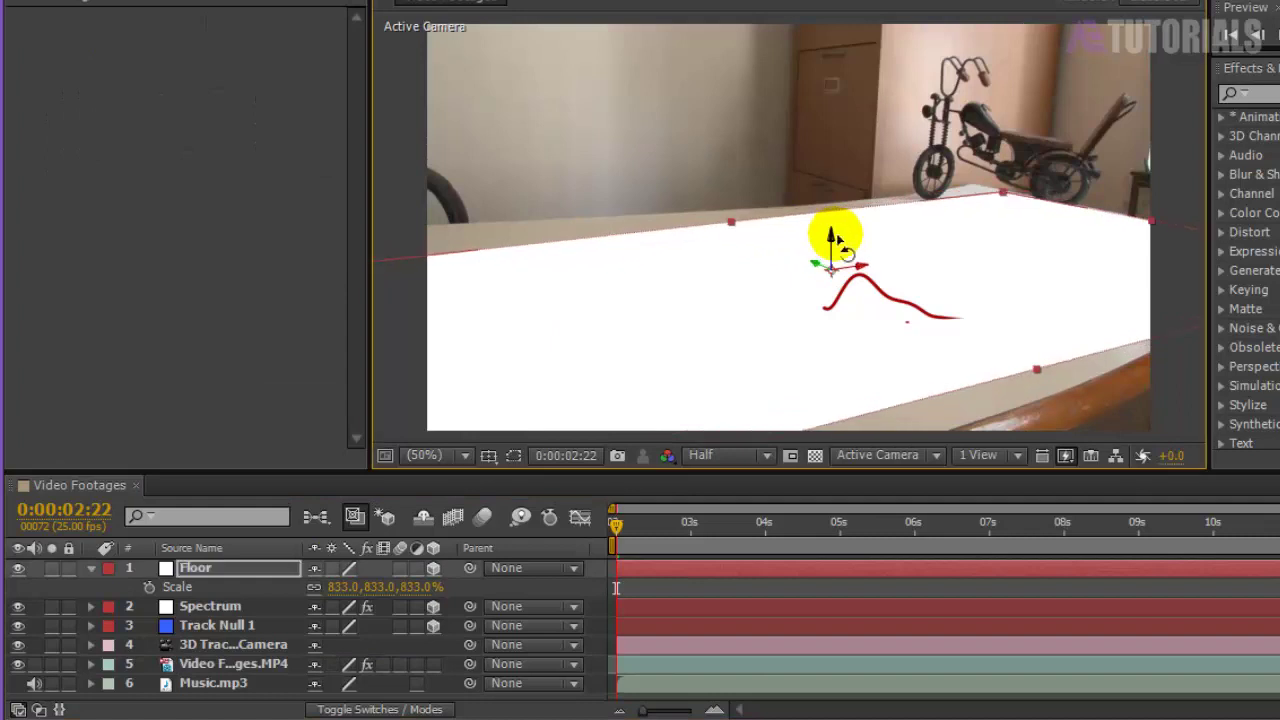
{"action": "left_click_drag", "start_coordinate": [425, 572], "coordinate": [598, 548]}
{"action": "left_click_drag", "start_coordinate": [823, 266], "coordinate": [700, 205]}
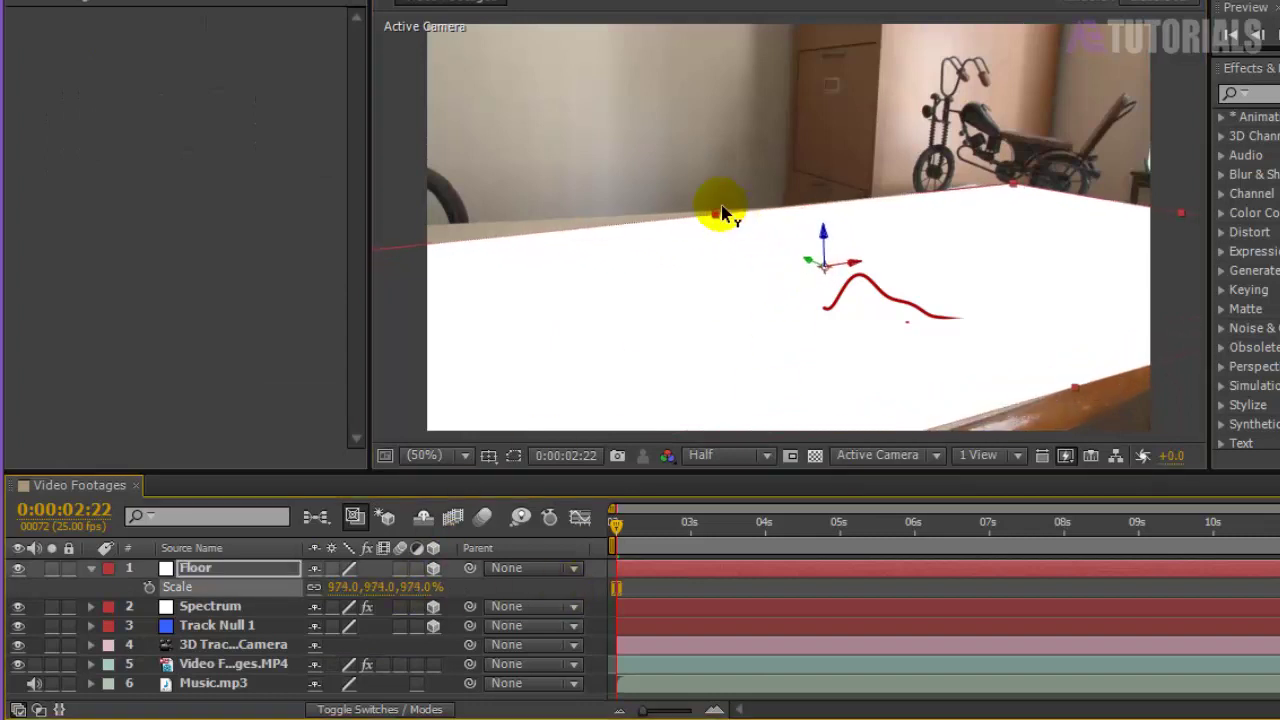
{"action": "left_click_drag", "start_coordinate": [798, 255], "coordinate": [803, 259]}
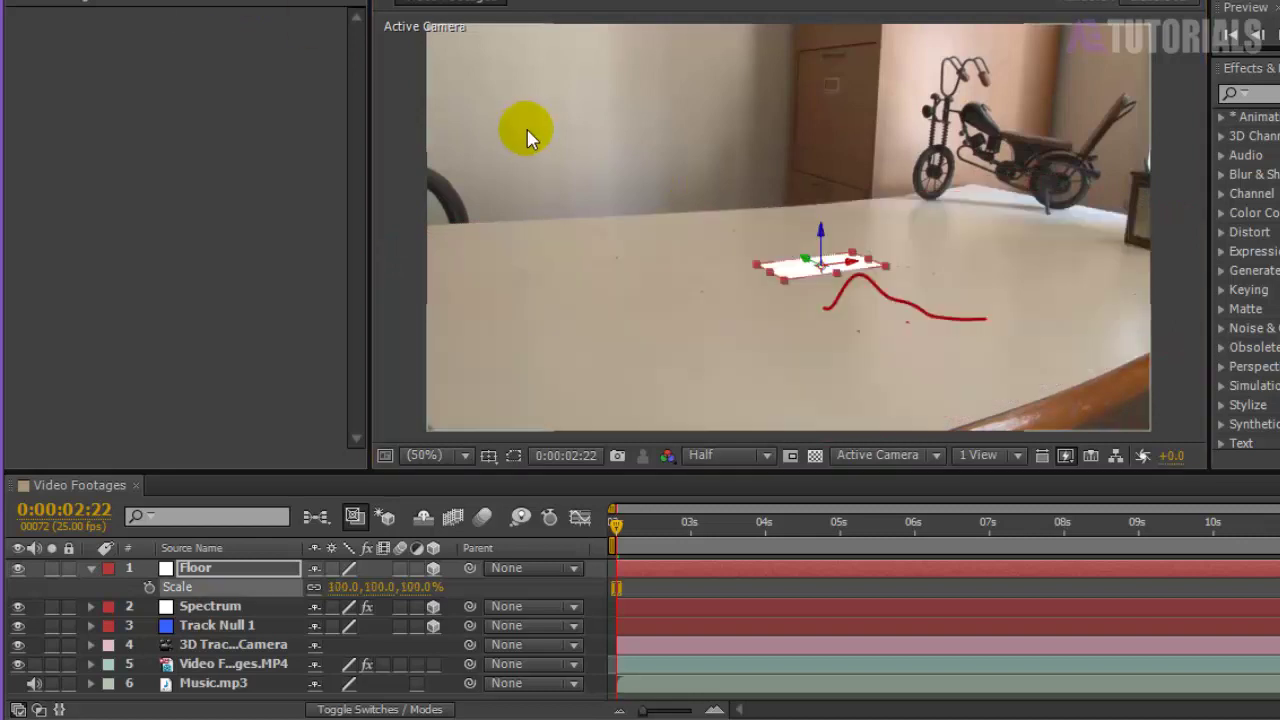
{"action": "left_click_drag", "start_coordinate": [808, 234], "coordinate": [820, 251]}
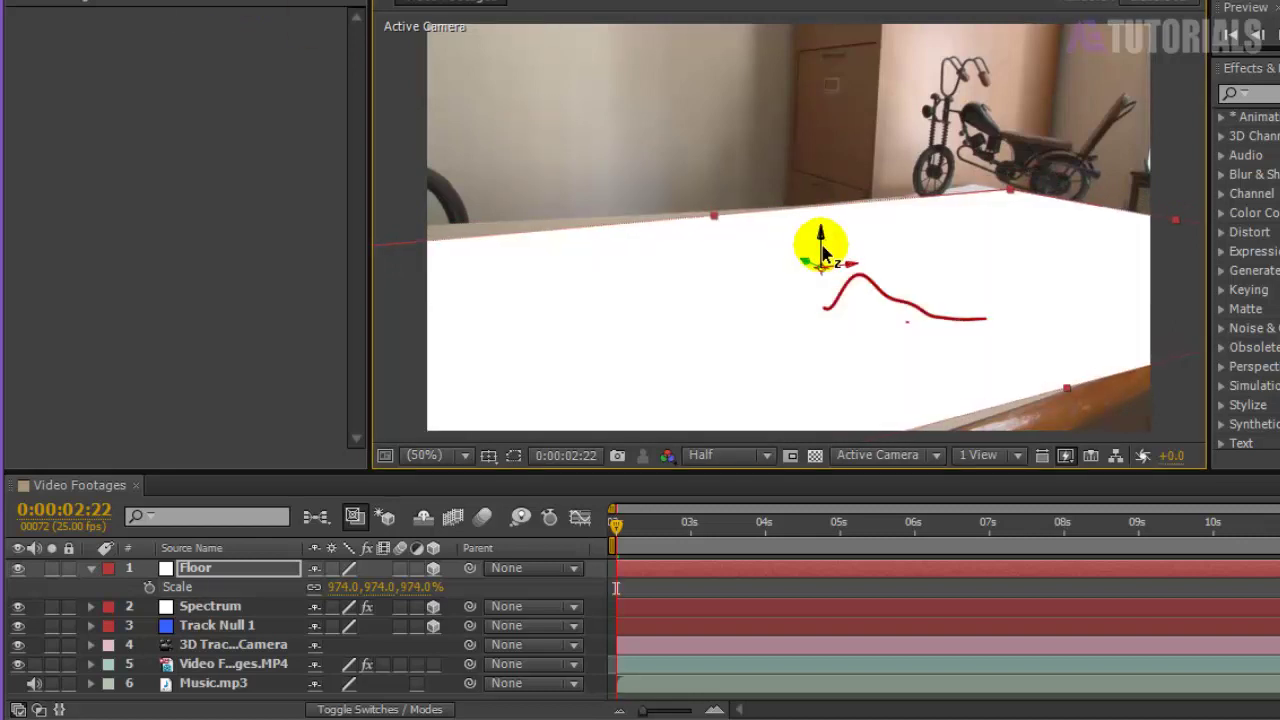
{"action": "left_click", "coordinate": [90, 568]}
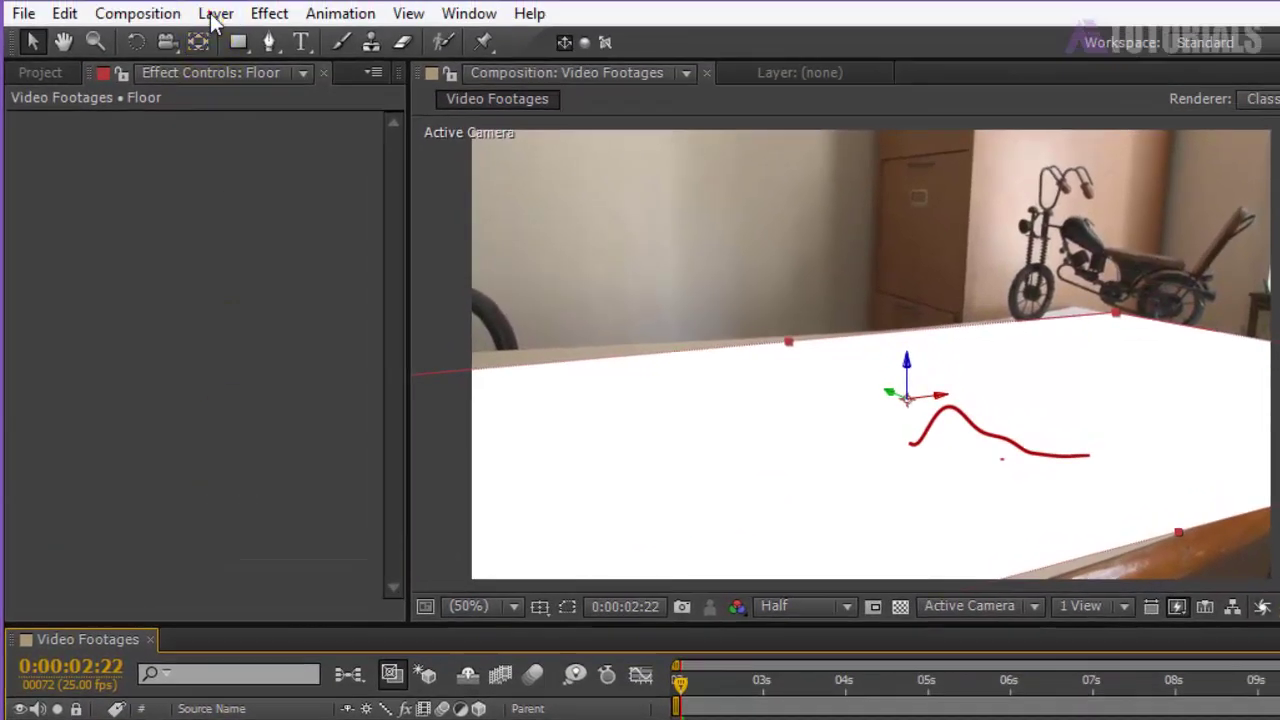
- Add a point light named Light 1 with the pale warm yellow colour FFF2B4
{"action": "left_click", "coordinate": [215, 13]}
{"action": "mouse_move", "coordinate": [229, 40]}
{"action": "left_click", "coordinate": [691, 93]}
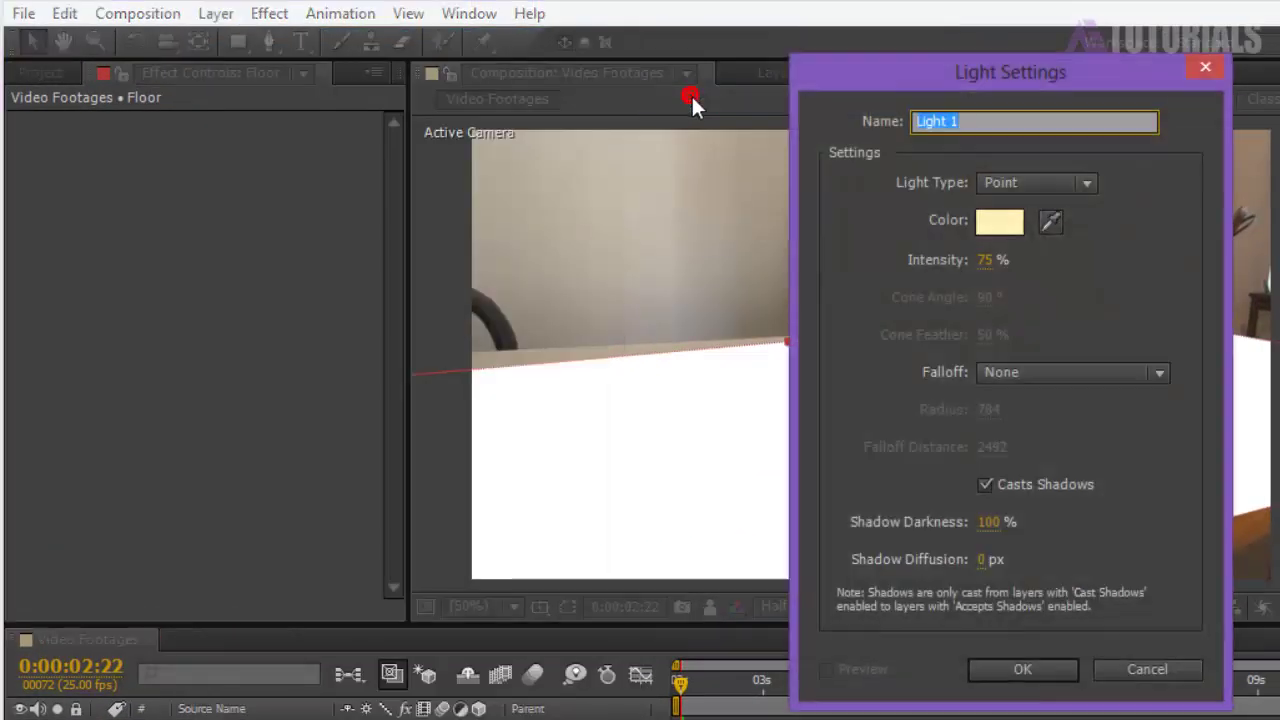
{"action": "left_click", "coordinate": [966, 122]}
{"action": "left_click", "coordinate": [990, 222]}
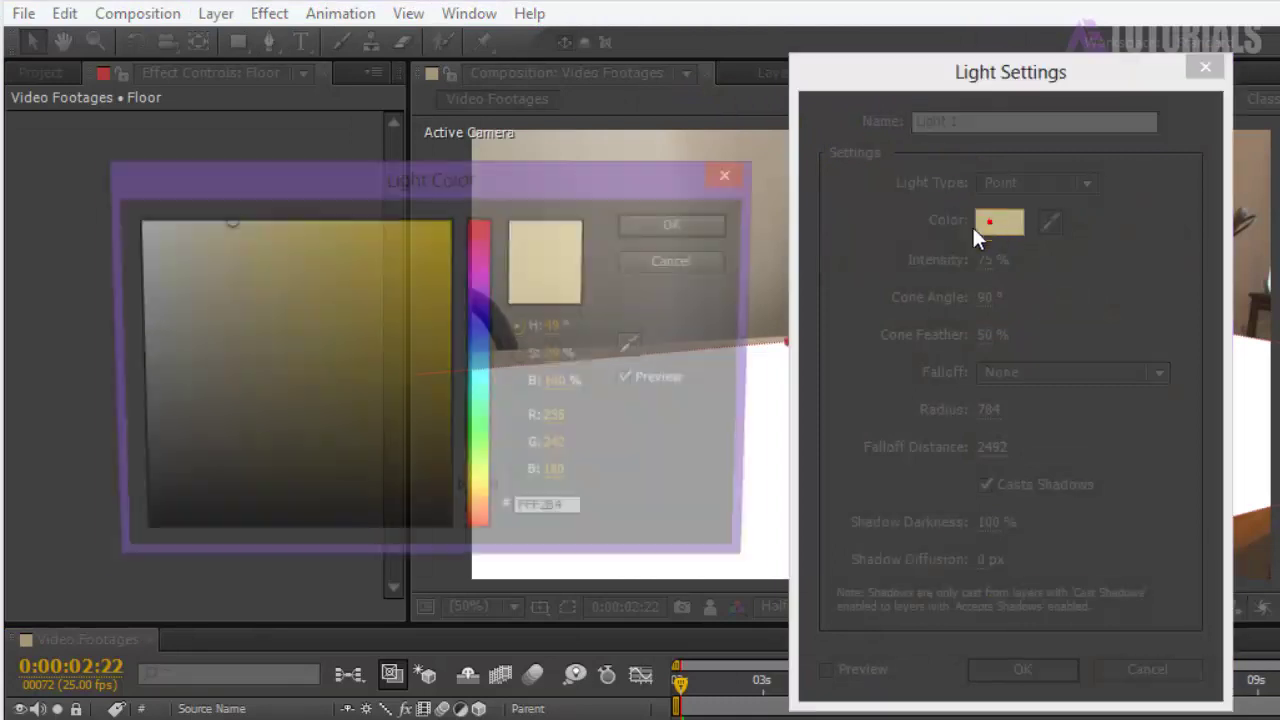
{"action": "left_click_drag", "start_coordinate": [312, 190], "coordinate": [808, 296]}
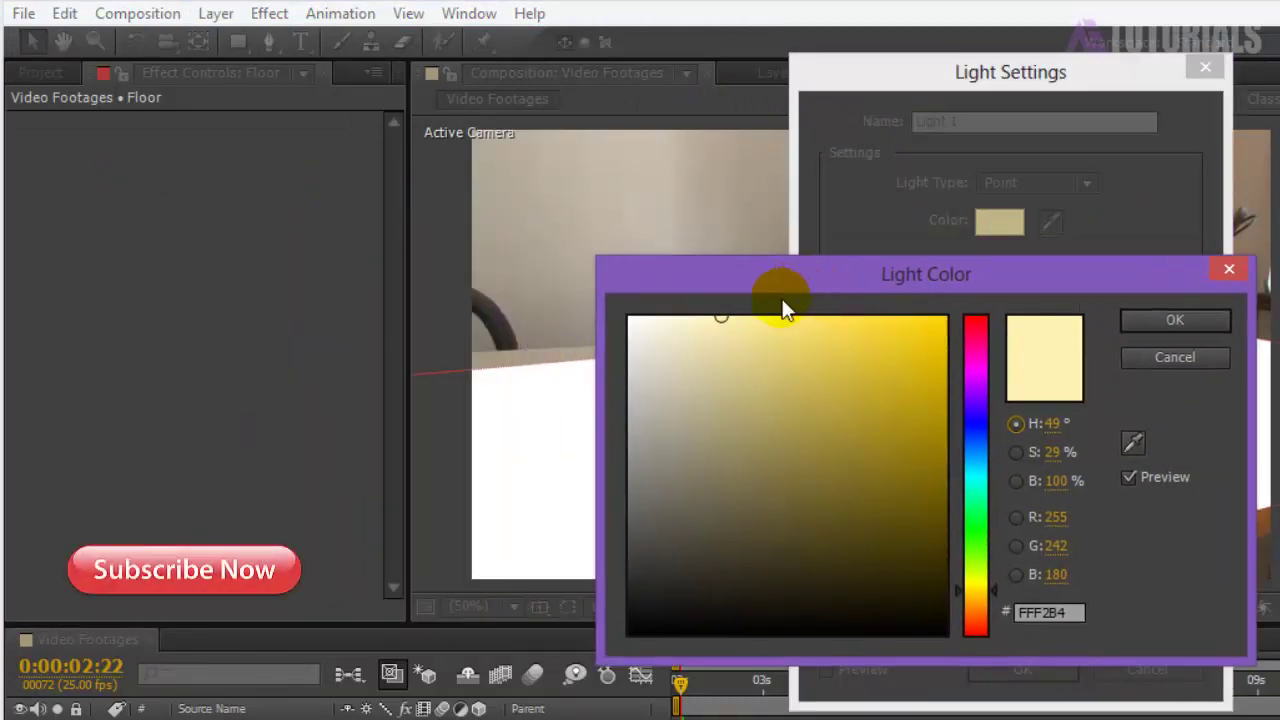
{"action": "left_click_drag", "start_coordinate": [728, 318], "coordinate": [743, 327]}
{"action": "left_click", "coordinate": [1148, 320]}
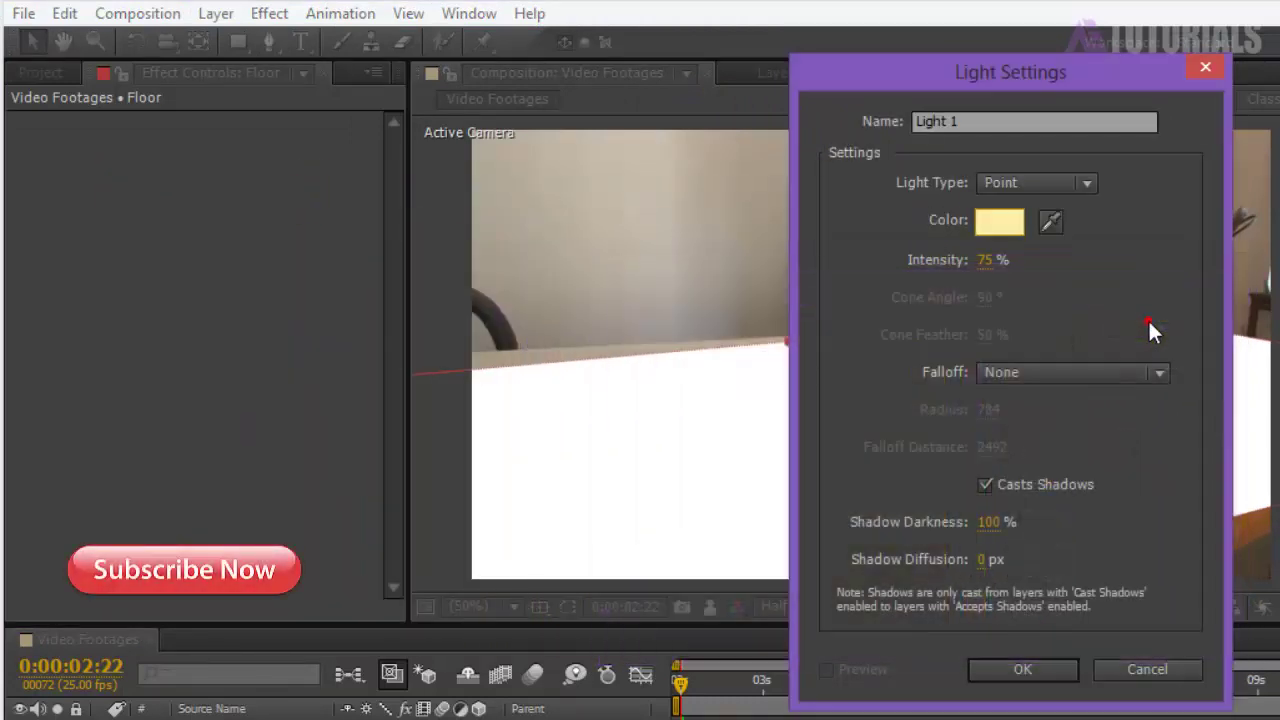
- Create the light at 75% intensity with shadows on, and show Track Null 1's position
{"action": "left_click", "coordinate": [989, 483]}
{"action": "left_click", "coordinate": [987, 487]}
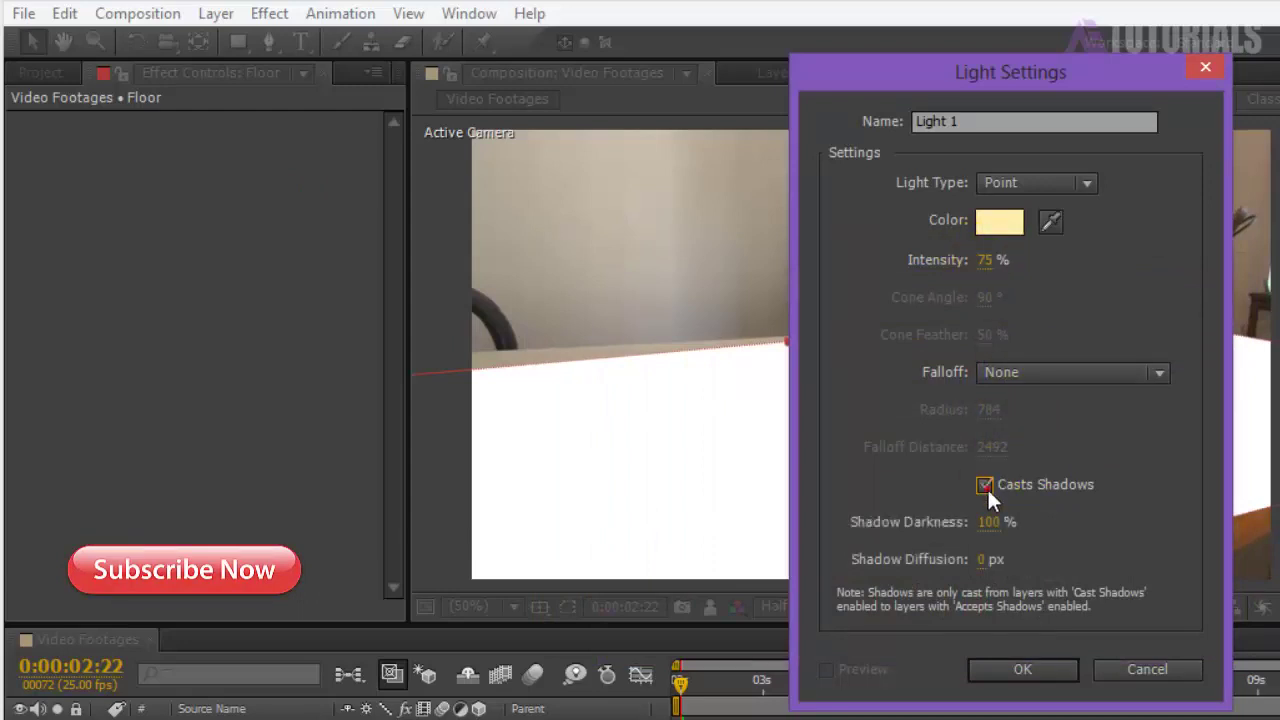
{"action": "left_click", "coordinate": [995, 668]}
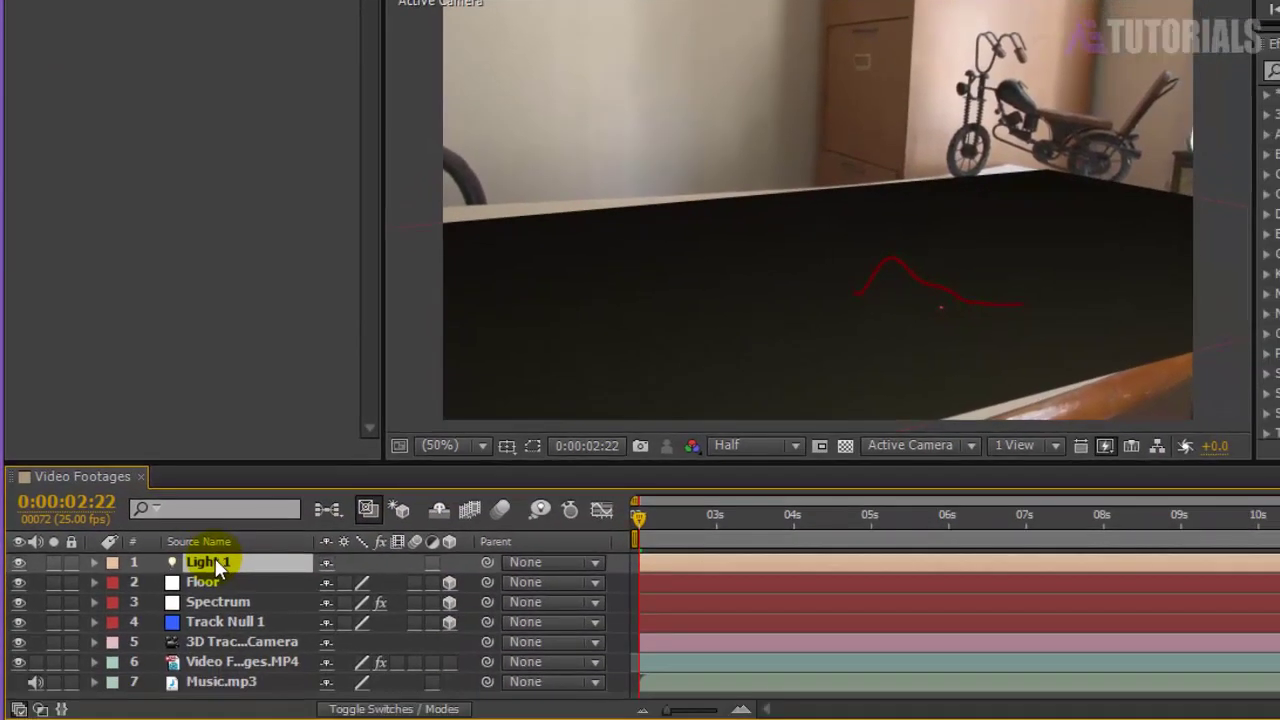
{"action": "left_click", "coordinate": [200, 622]}
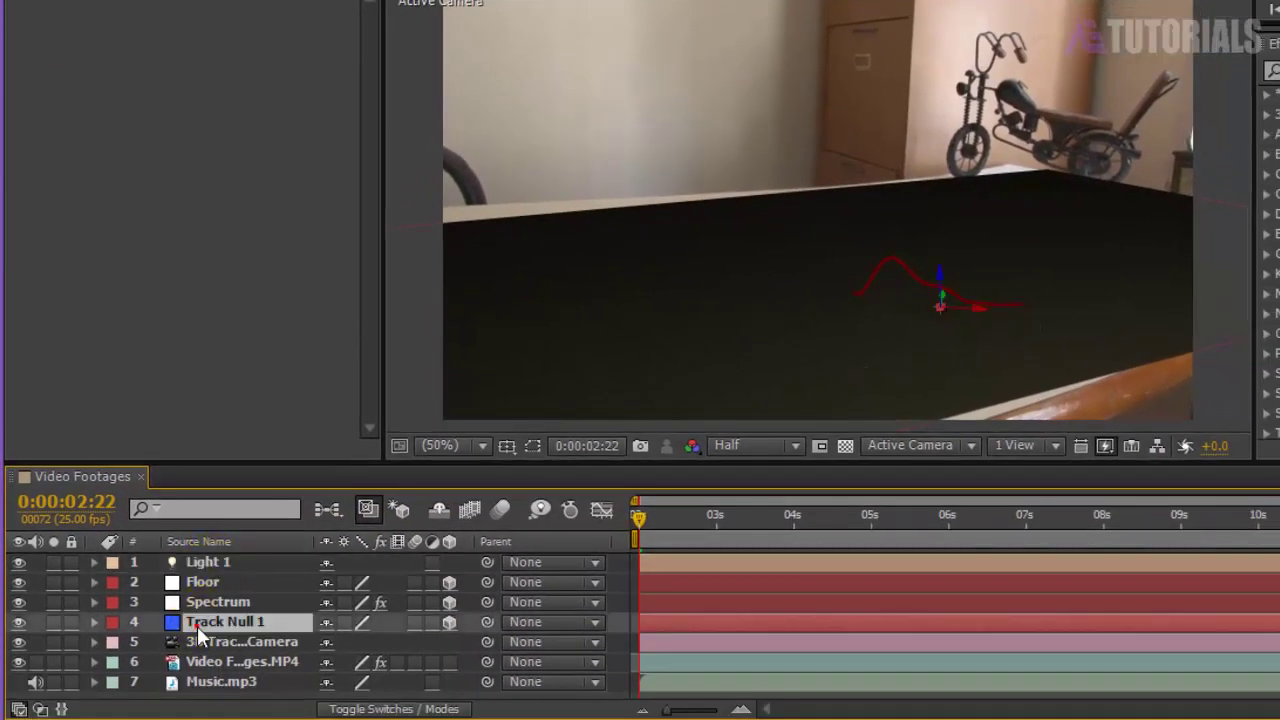
{"action": "key", "text": "p"}
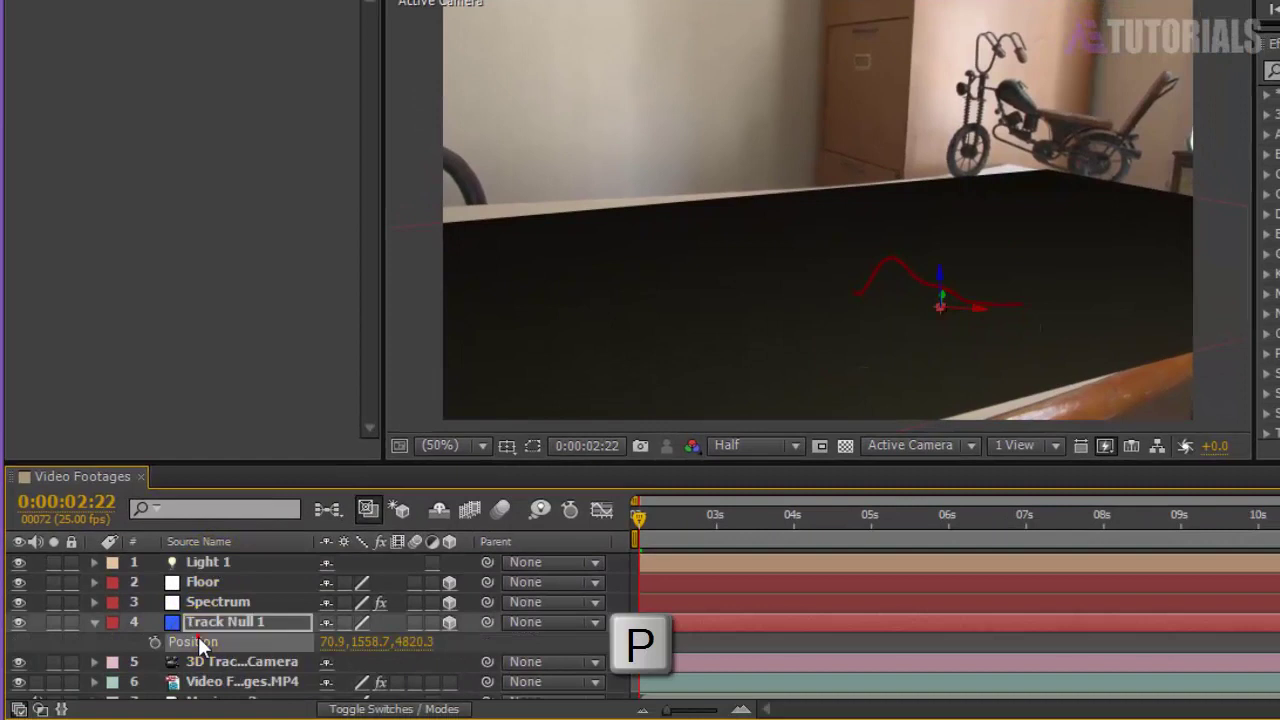
- Paste Track Null 1's position onto Light 1 and raise the light above the tabletop
{"action": "key", "text": "ctrl+c"}
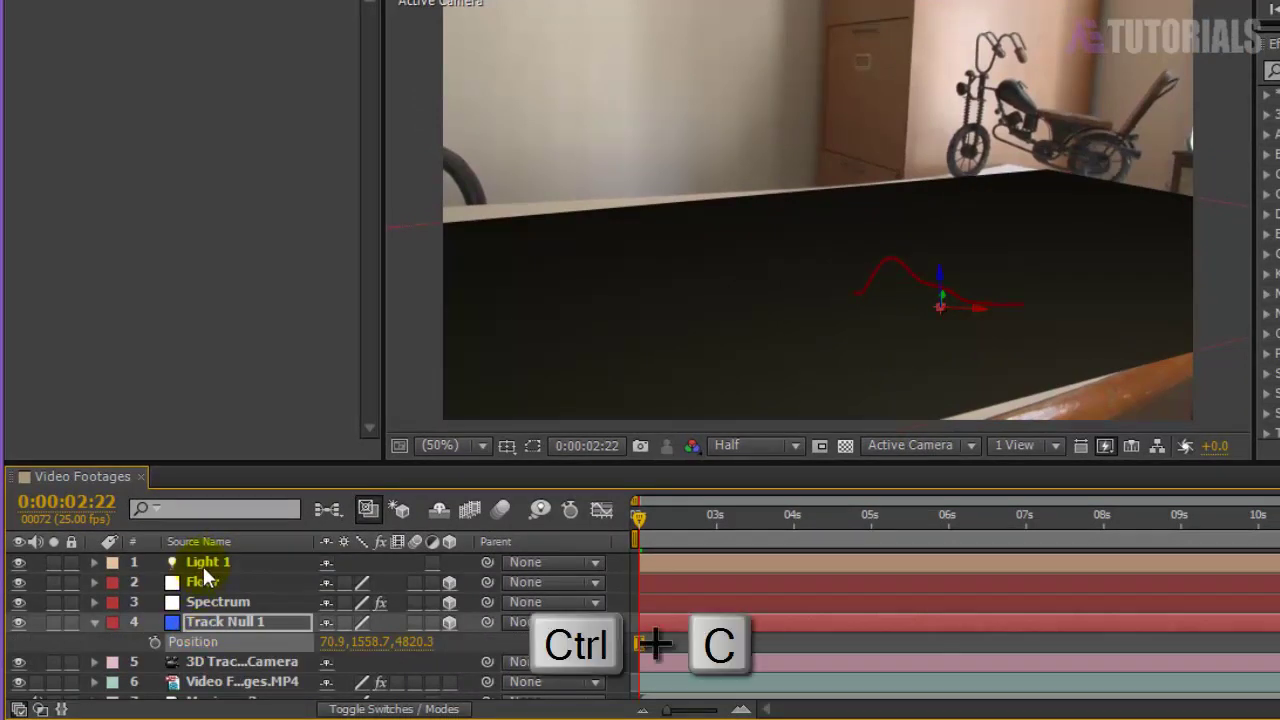
{"action": "left_click", "coordinate": [205, 564]}
{"action": "key", "text": "p"}
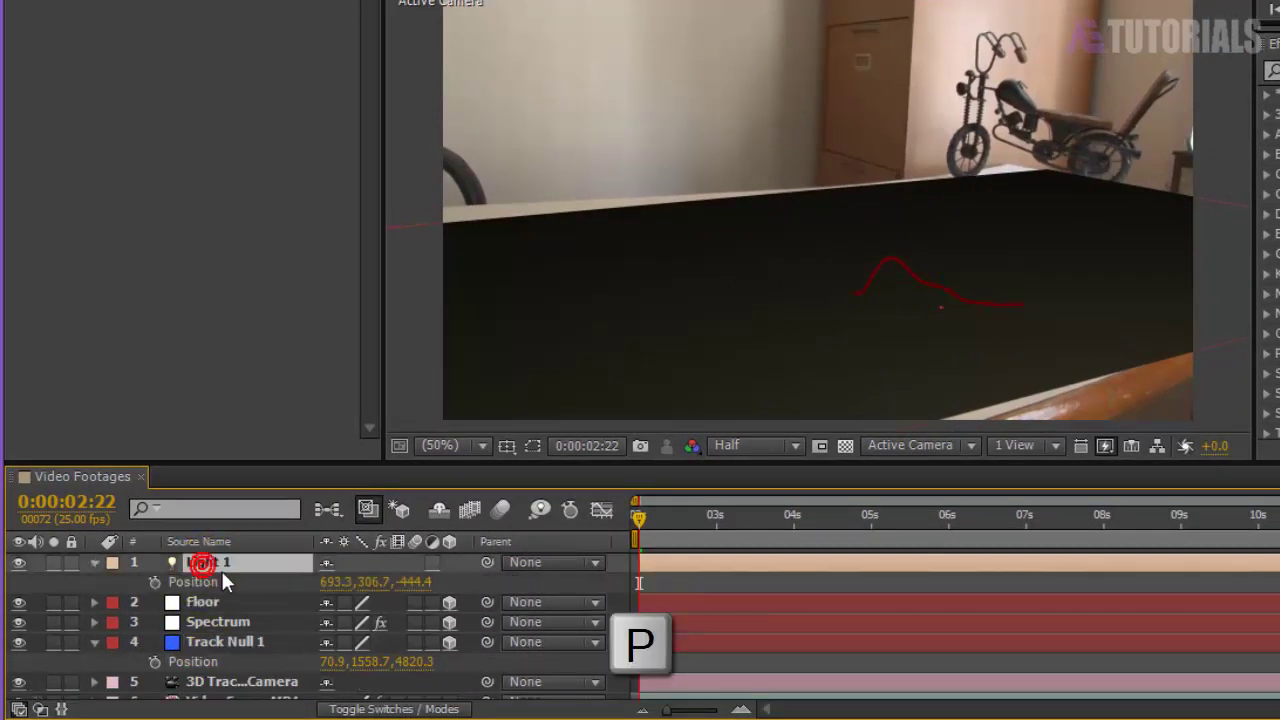
{"action": "left_click", "coordinate": [193, 583]}
{"action": "key", "text": "ctrl+v"}
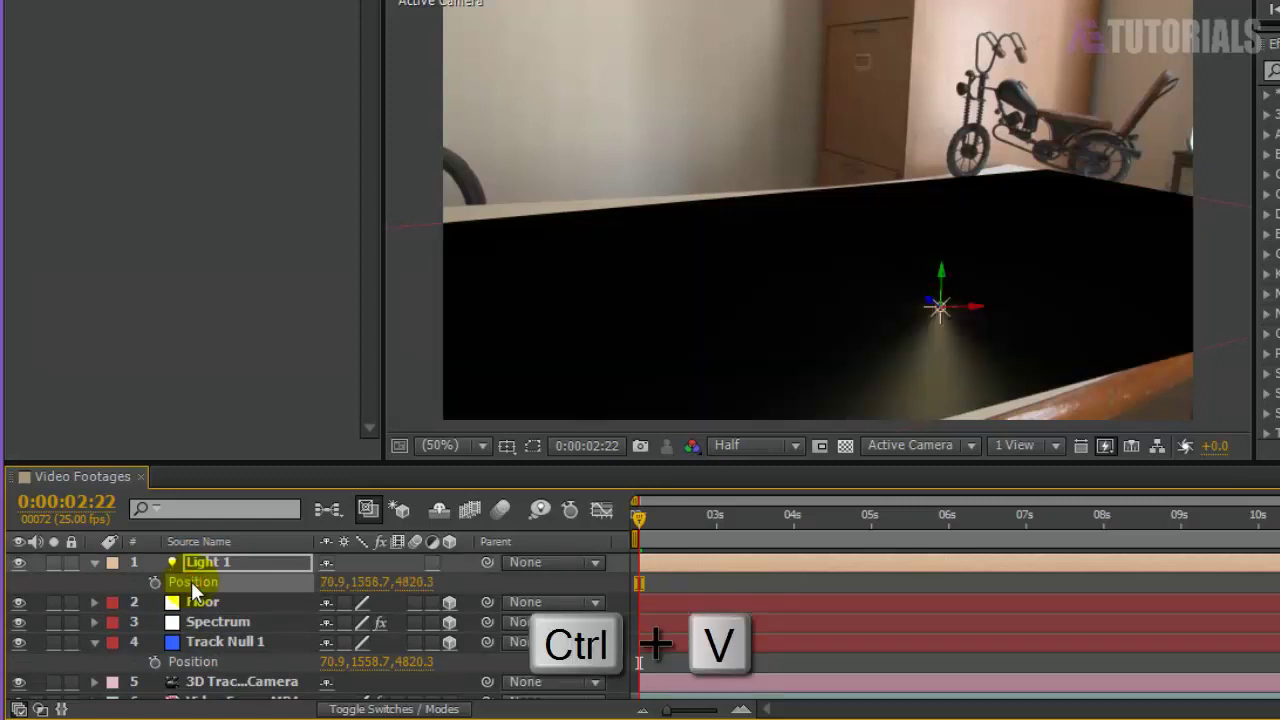
{"action": "left_click", "coordinate": [93, 562]}
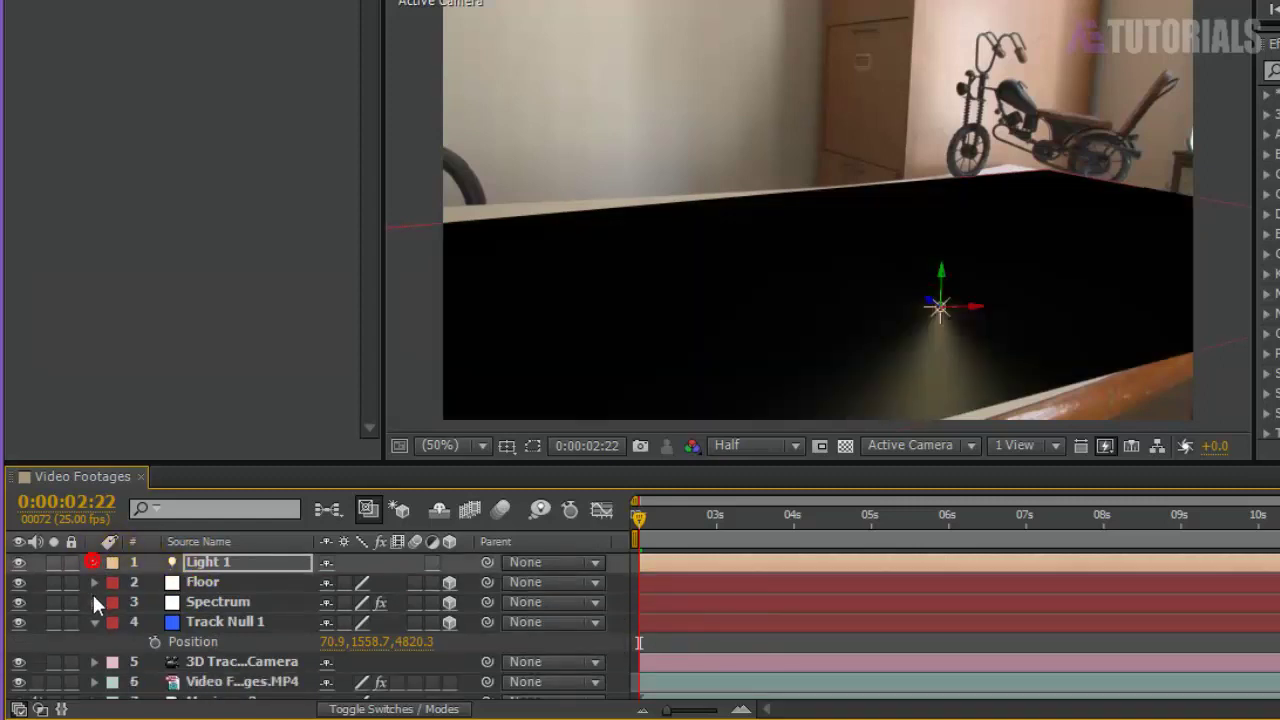
{"action": "left_click", "coordinate": [93, 622]}
{"action": "left_click", "coordinate": [208, 564]}
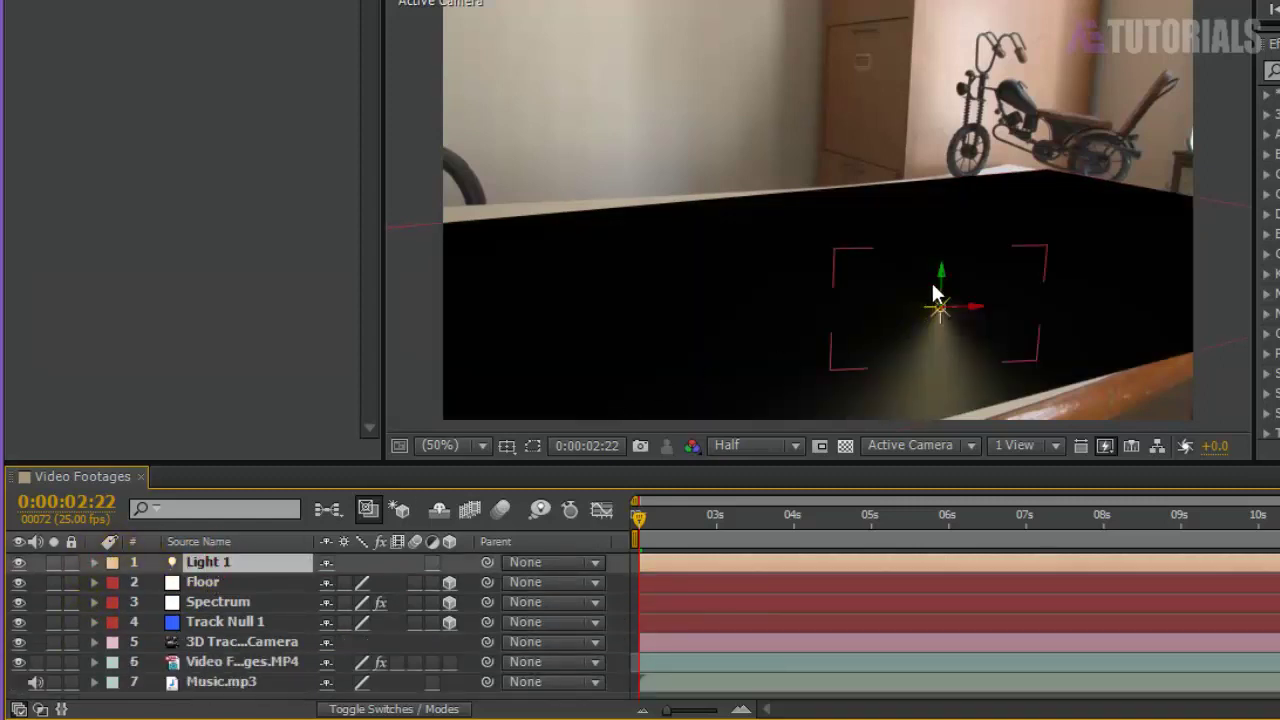
{"action": "left_click_drag", "start_coordinate": [950, 285], "coordinate": [929, 63]}
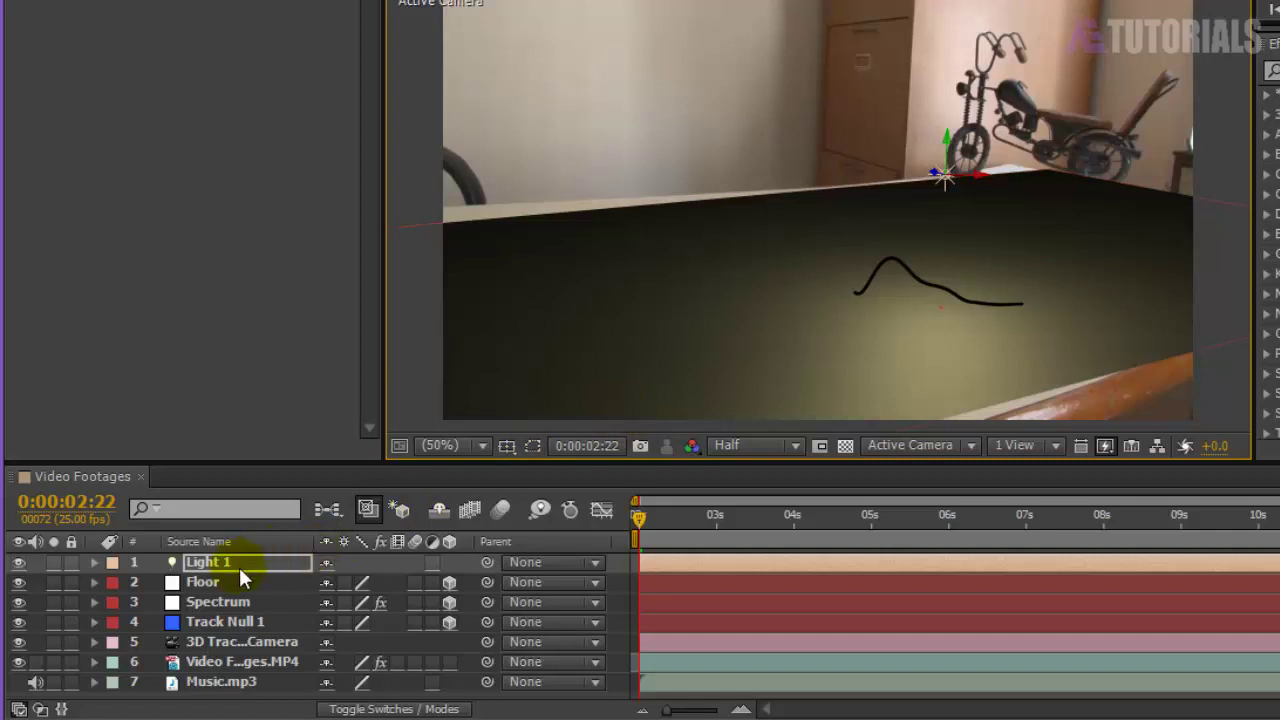
- Set the Floor layer to cast shadows and stop accepting lights
{"action": "left_click", "coordinate": [205, 583]}
{"action": "key", "text": "a"}
{"action": "key", "text": "a"}
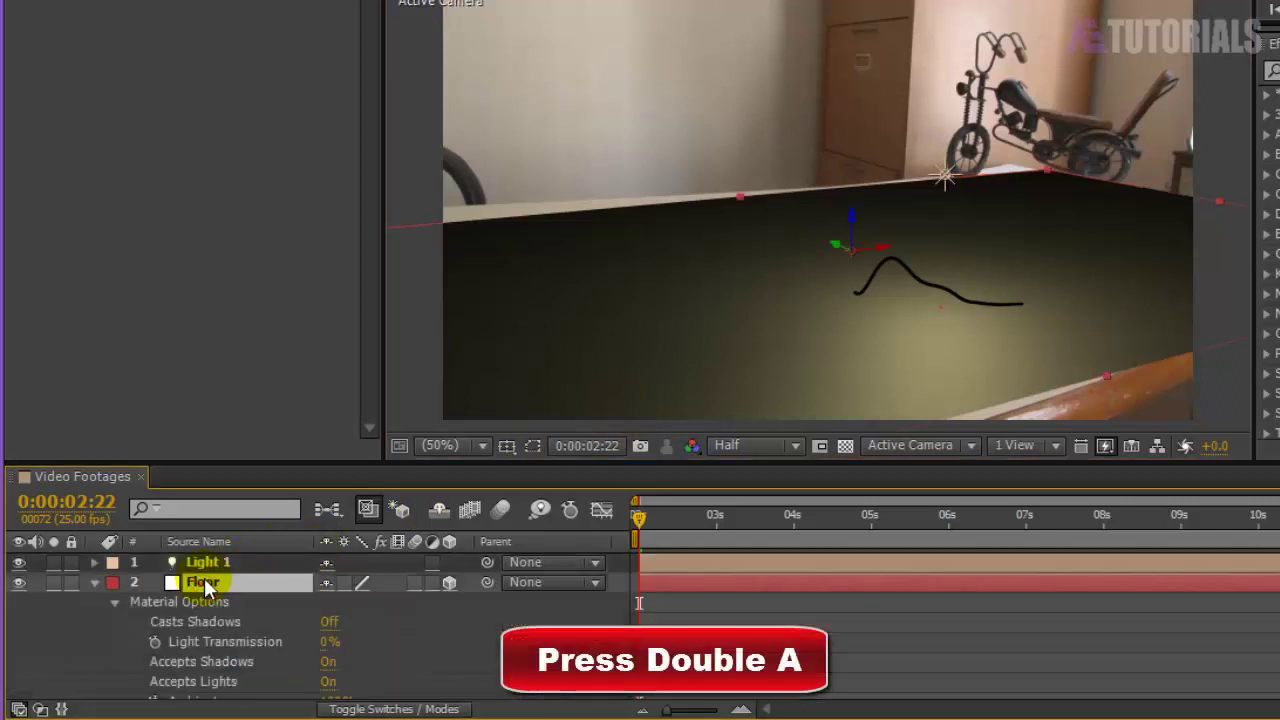
{"action": "left_click", "coordinate": [330, 623]}
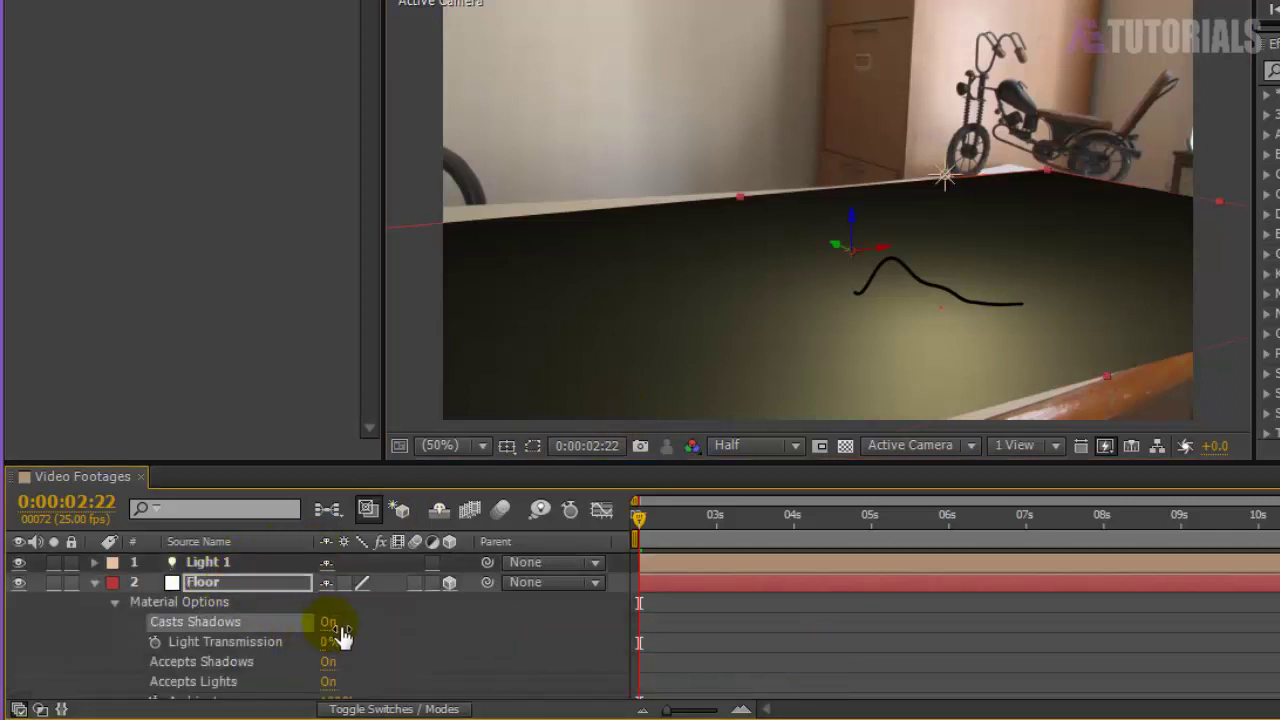
{"action": "left_click", "coordinate": [330, 682]}
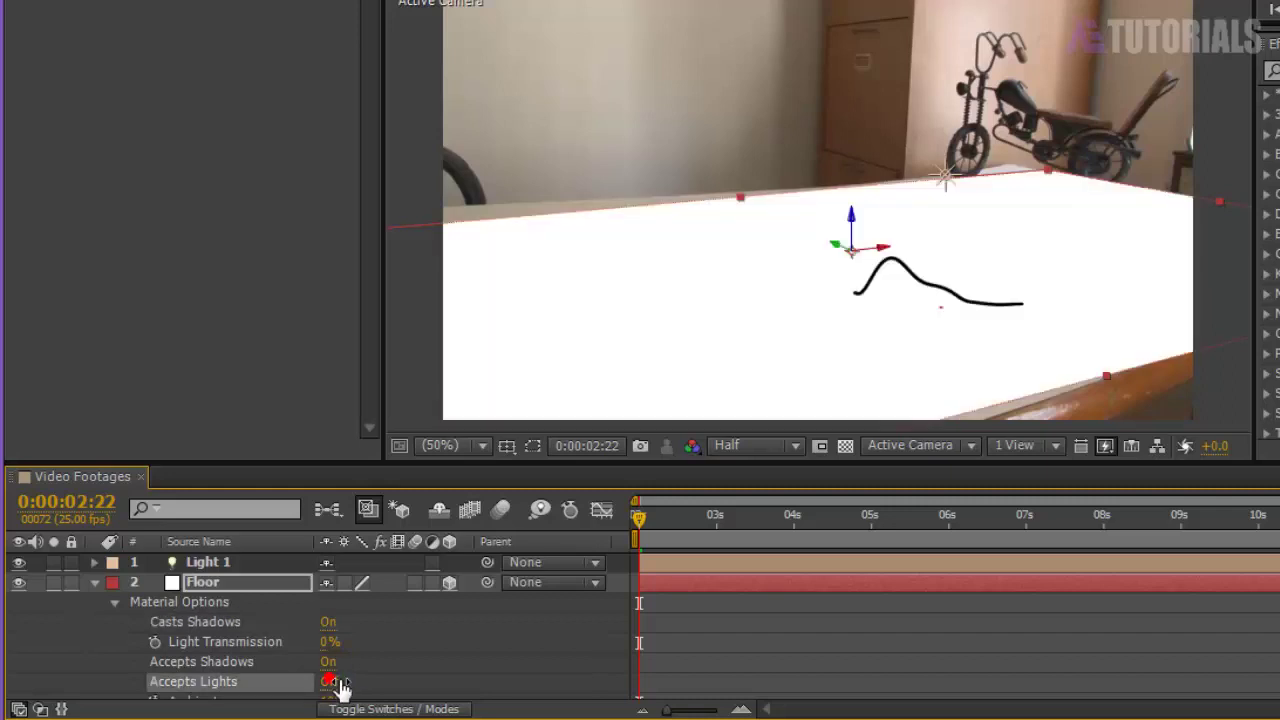
{"action": "left_click", "coordinate": [95, 582]}
- Set the Spectrum layer to cast shadows and ignore lights
{"action": "left_click", "coordinate": [224, 603]}
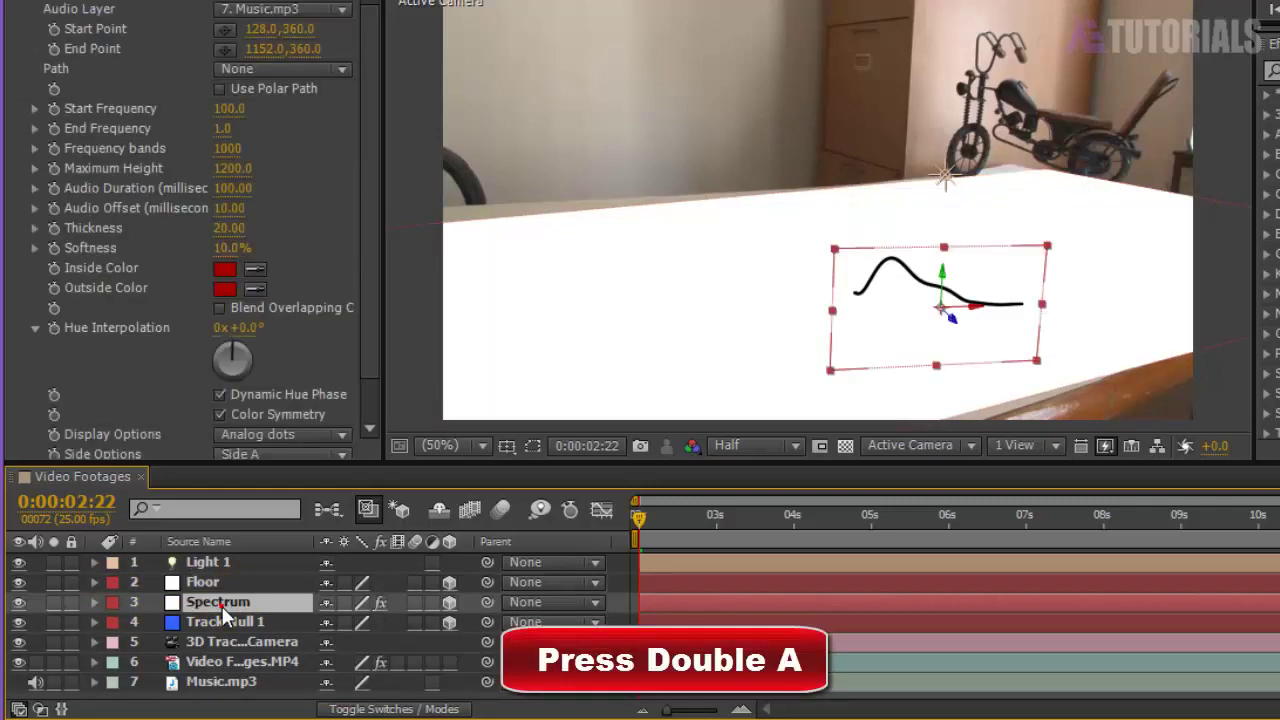
{"action": "key", "text": "a"}
{"action": "key", "text": "a"}
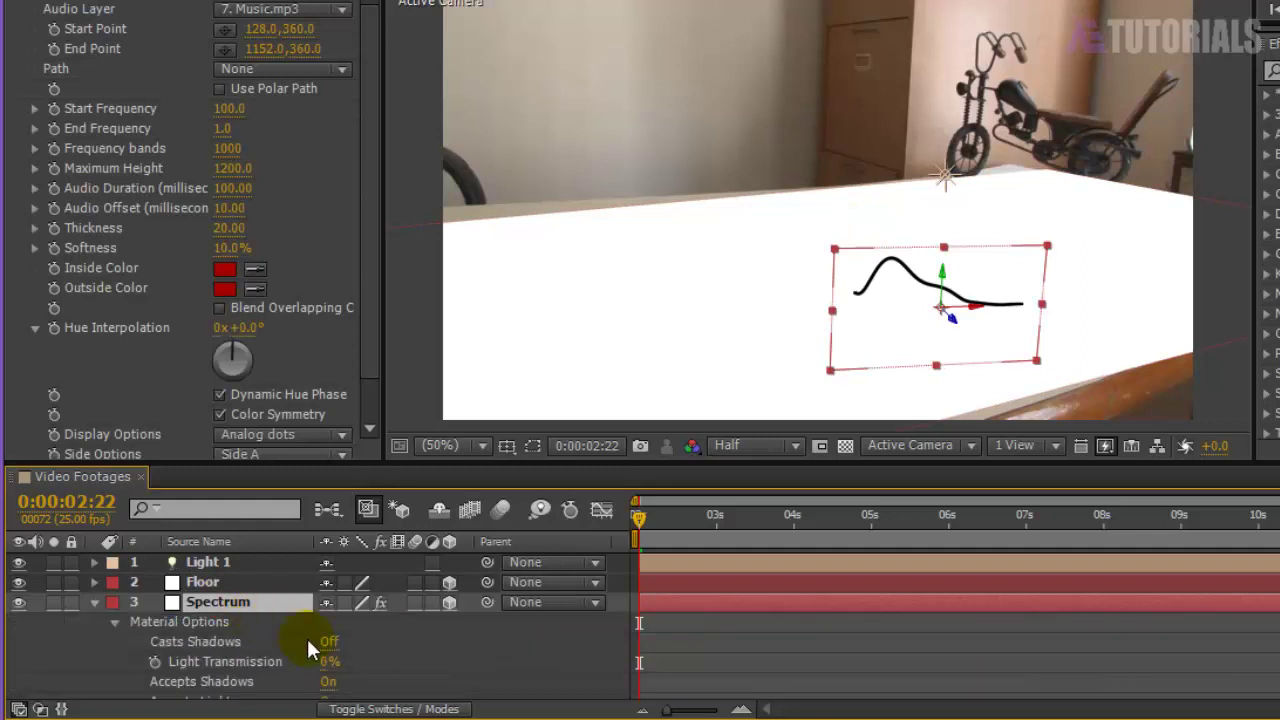
{"action": "left_click", "coordinate": [333, 644]}
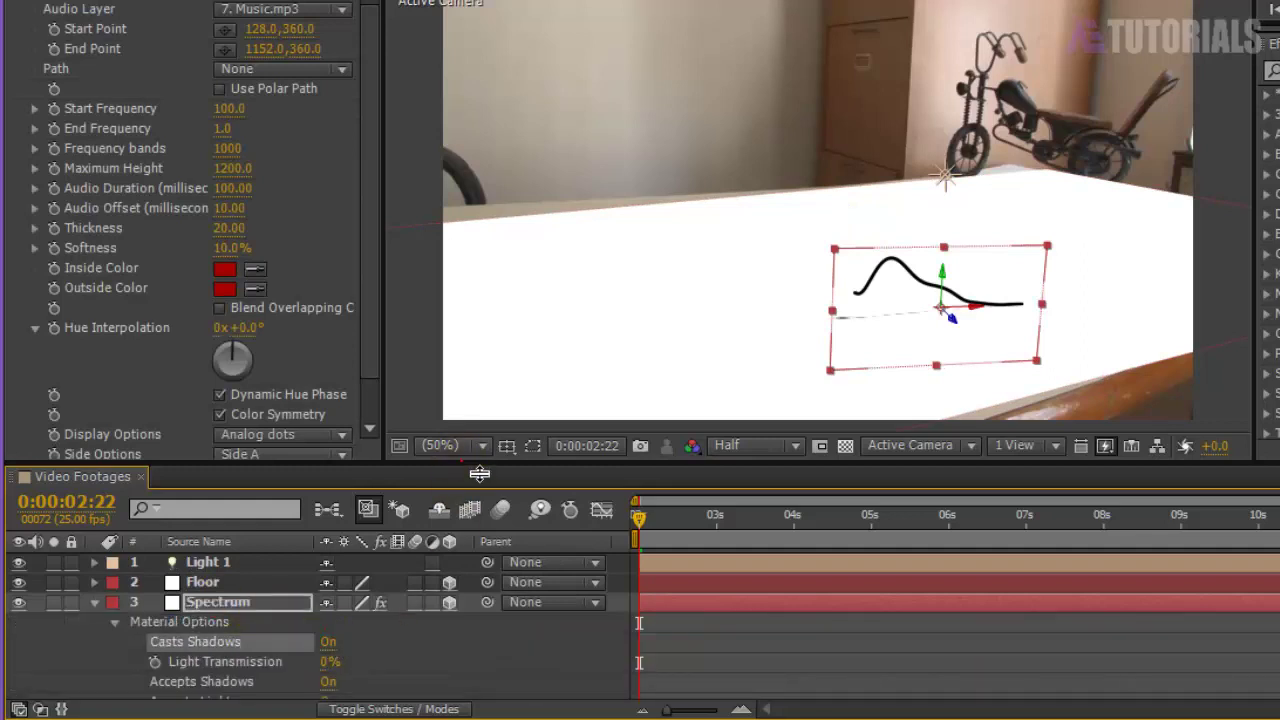
{"action": "left_click_drag", "start_coordinate": [480, 473], "coordinate": [471, 436]}
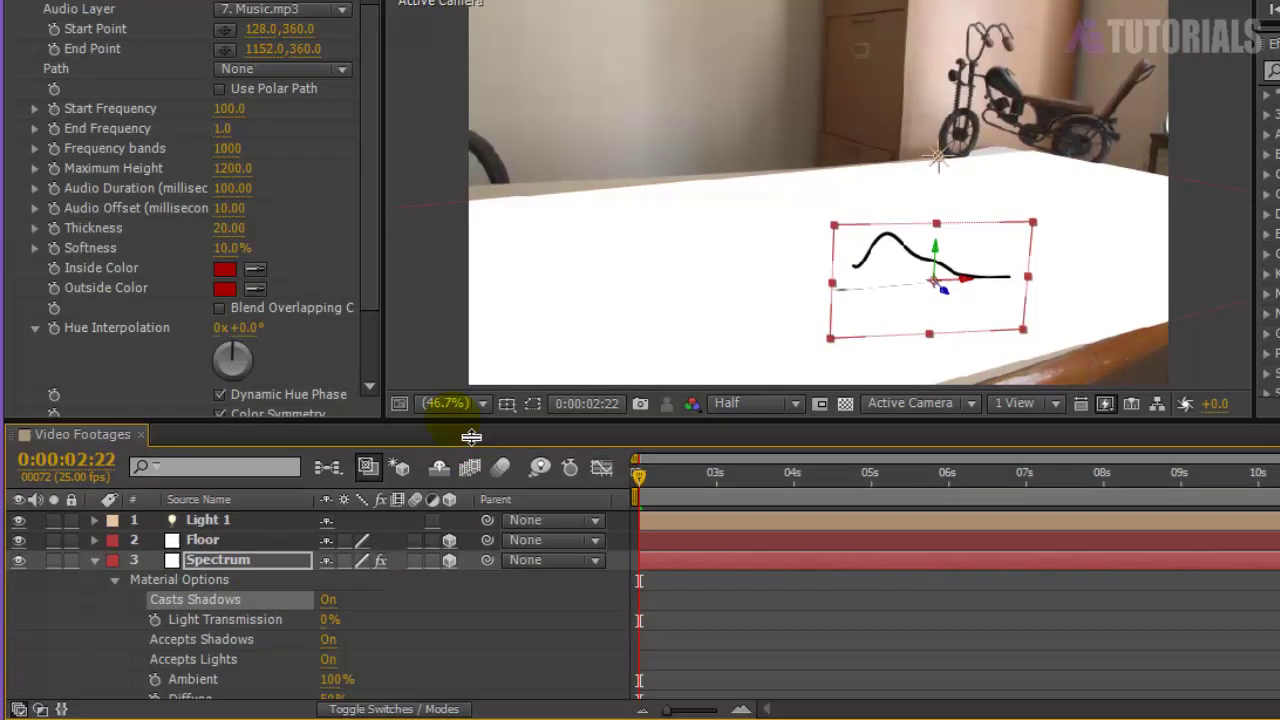
{"action": "left_click", "coordinate": [330, 660]}
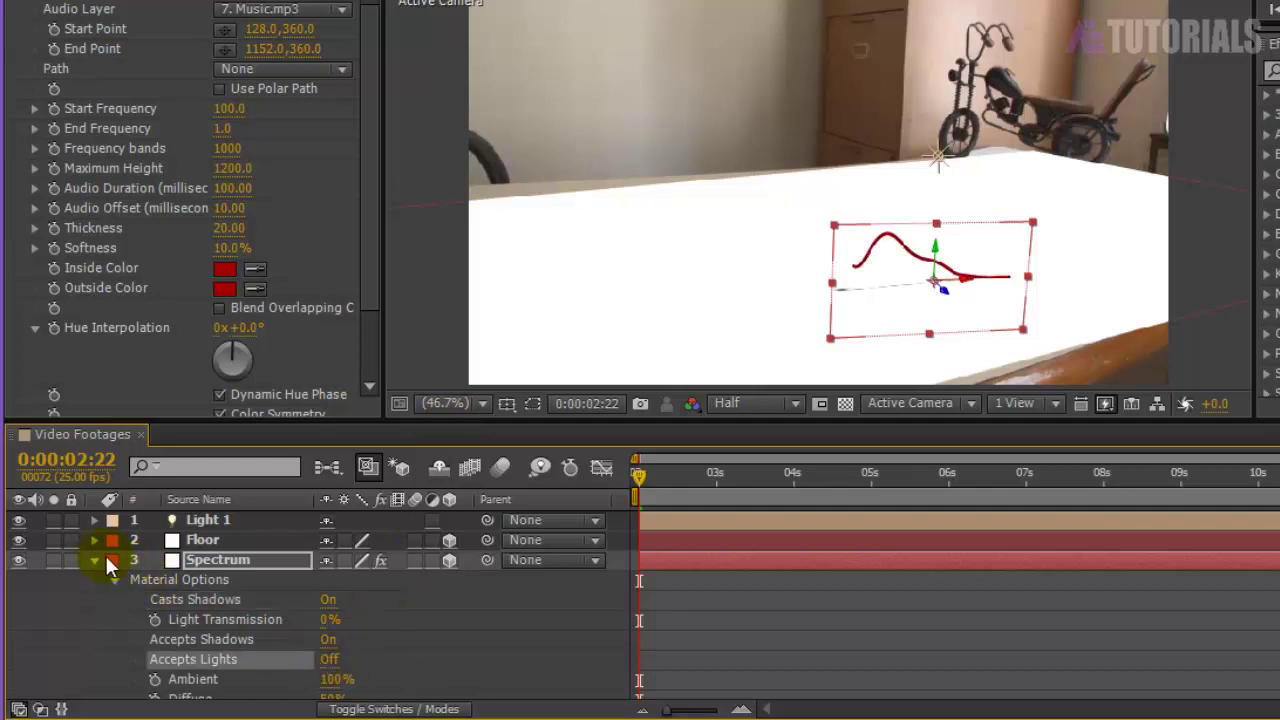
{"action": "left_click", "coordinate": [96, 561]}
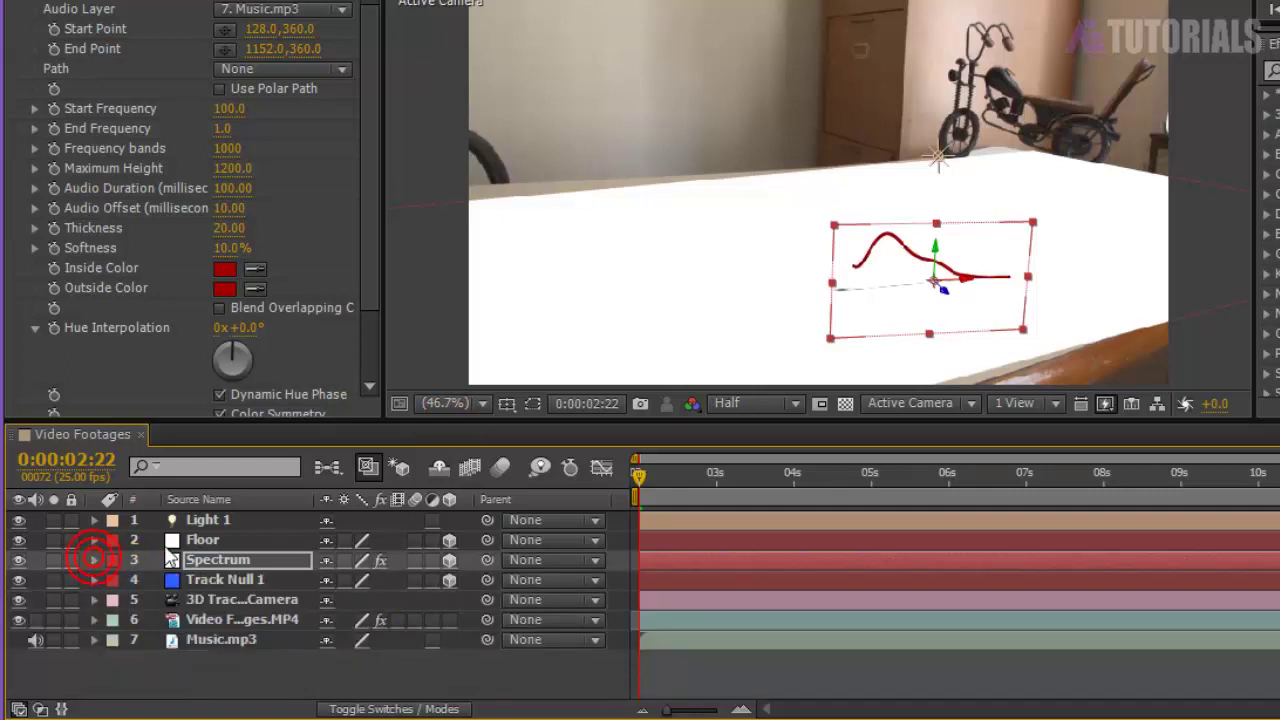
{"action": "left_click", "coordinate": [204, 535]}
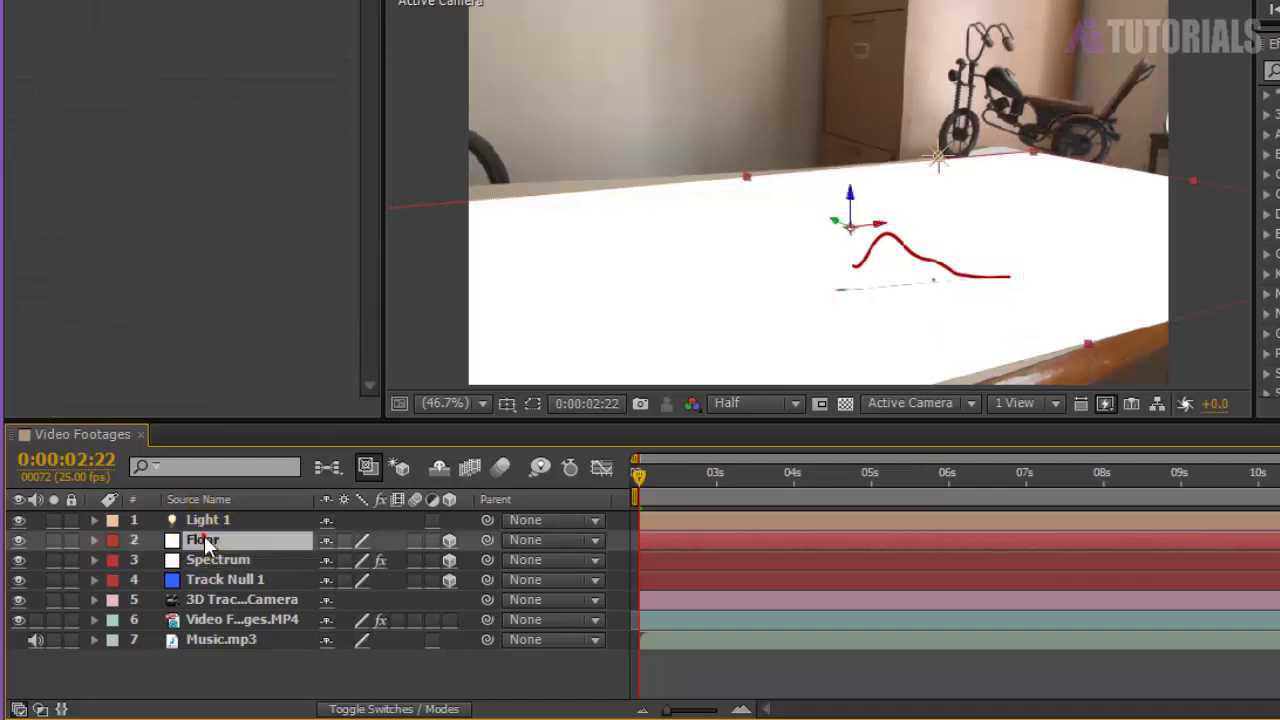
- Set the Floor layer's blending mode to Multiply
{"action": "key", "text": "F4"}
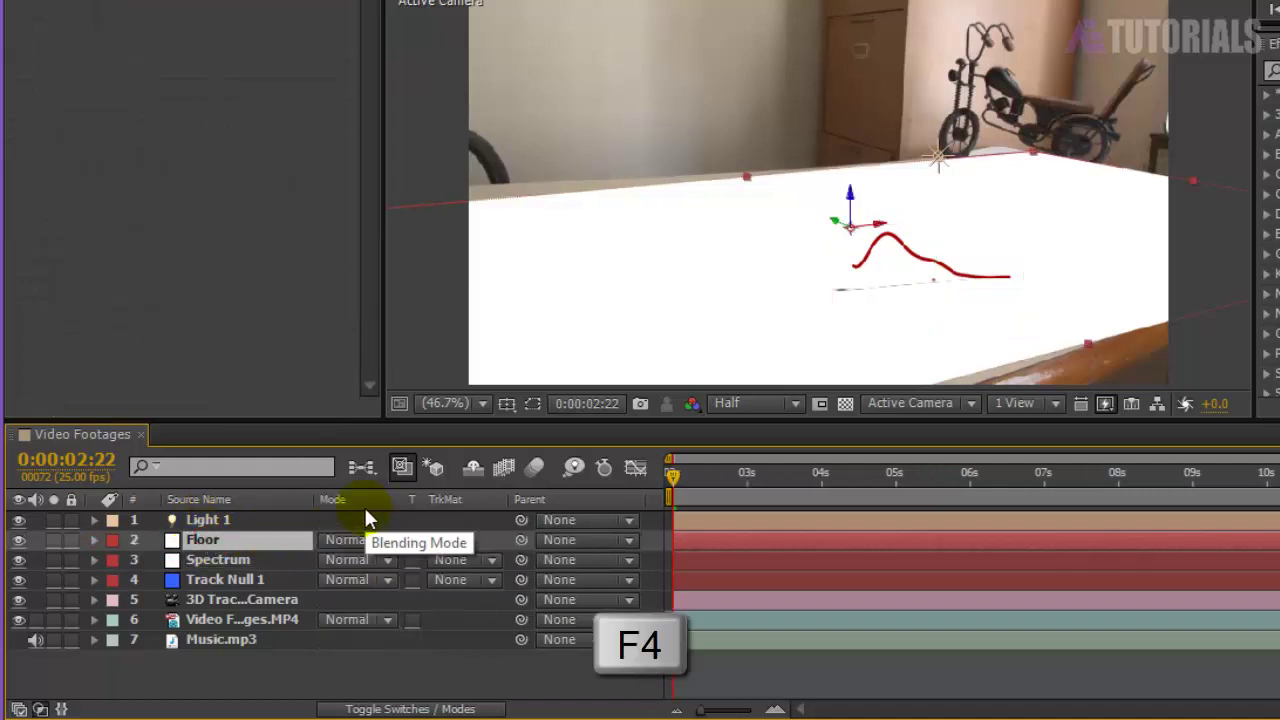
{"action": "left_click", "coordinate": [365, 538]}
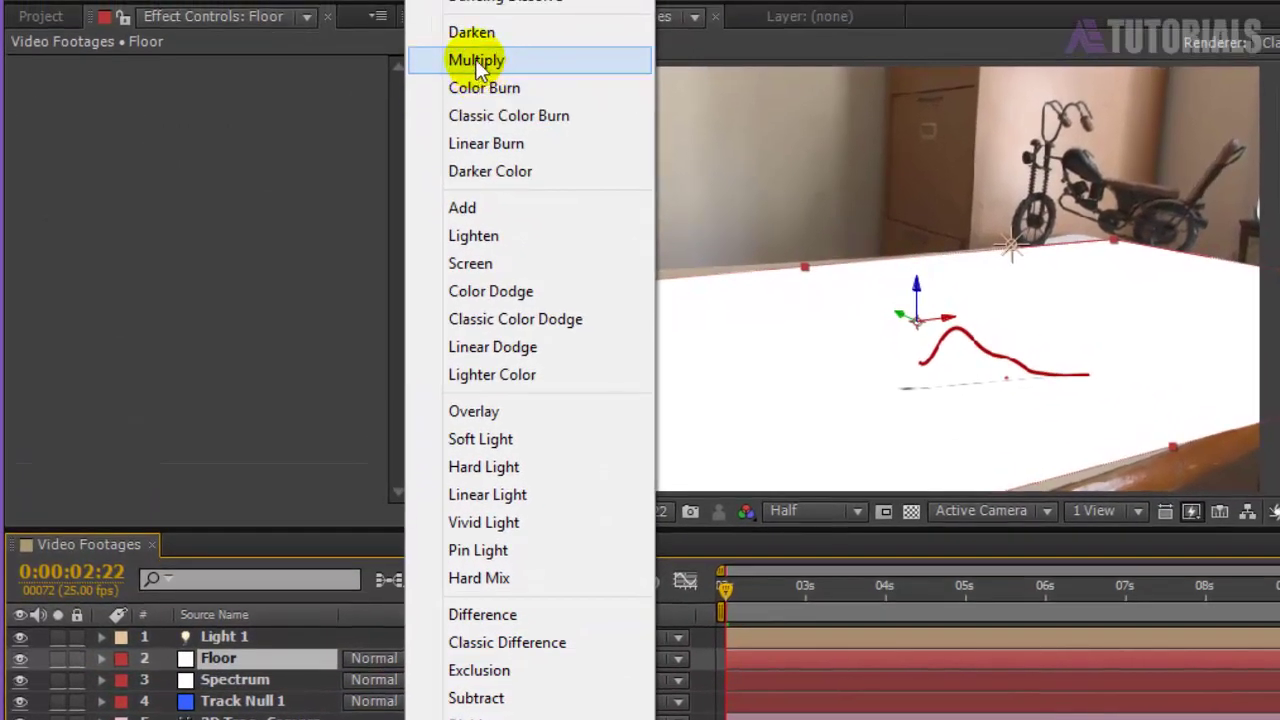
{"action": "left_click", "coordinate": [448, 3]}
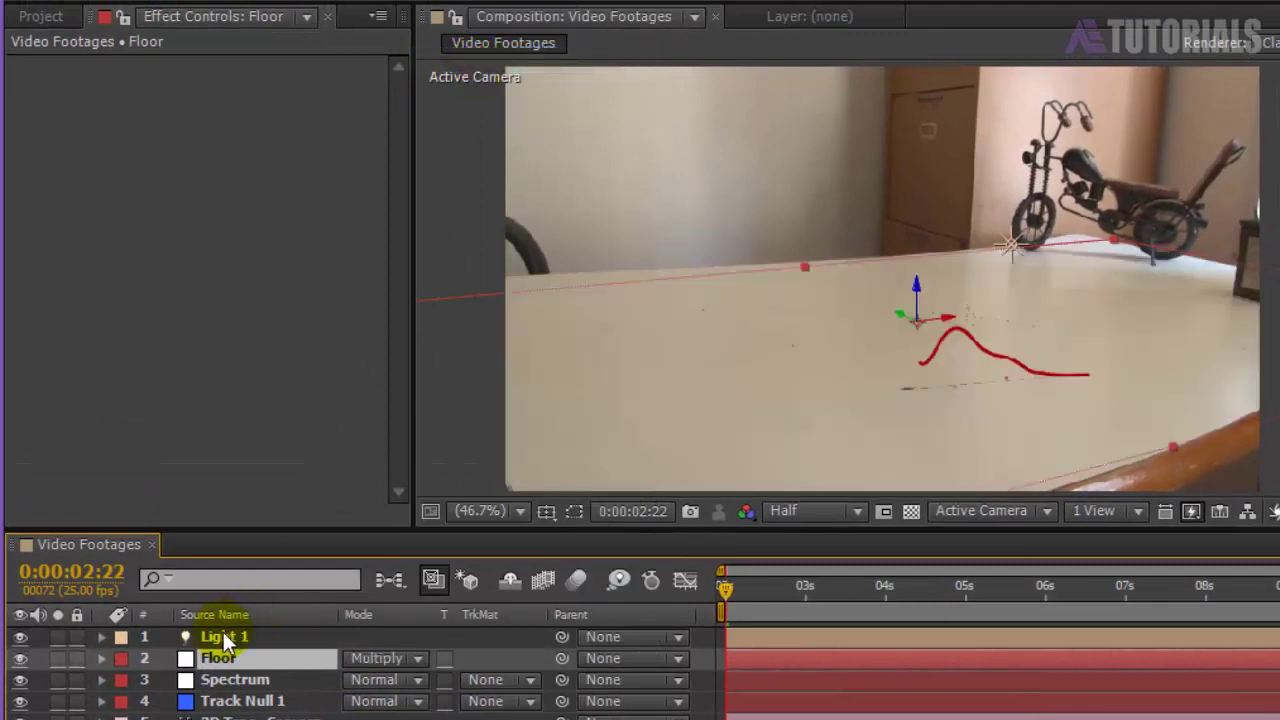
- Move Light 1 up and beside the bike so the waveform casts a shadow
{"action": "left_click", "coordinate": [224, 637]}
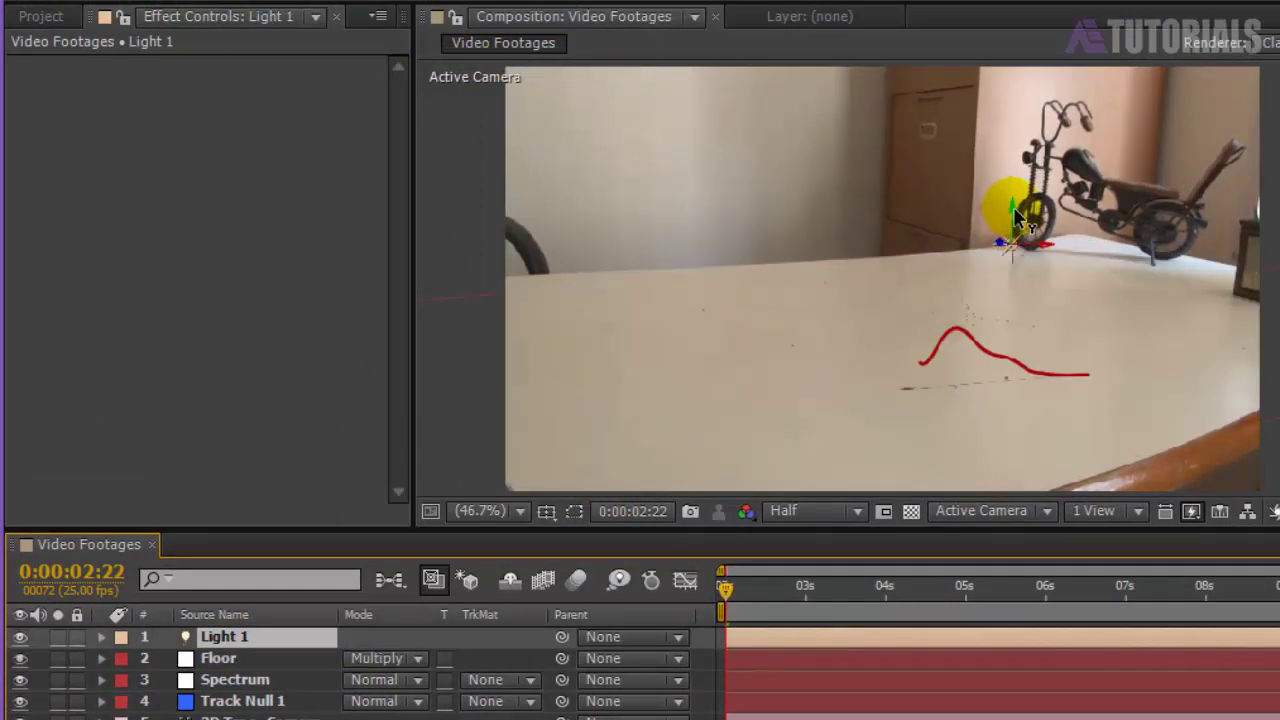
{"action": "left_click_drag", "start_coordinate": [1015, 215], "coordinate": [982, 76]}
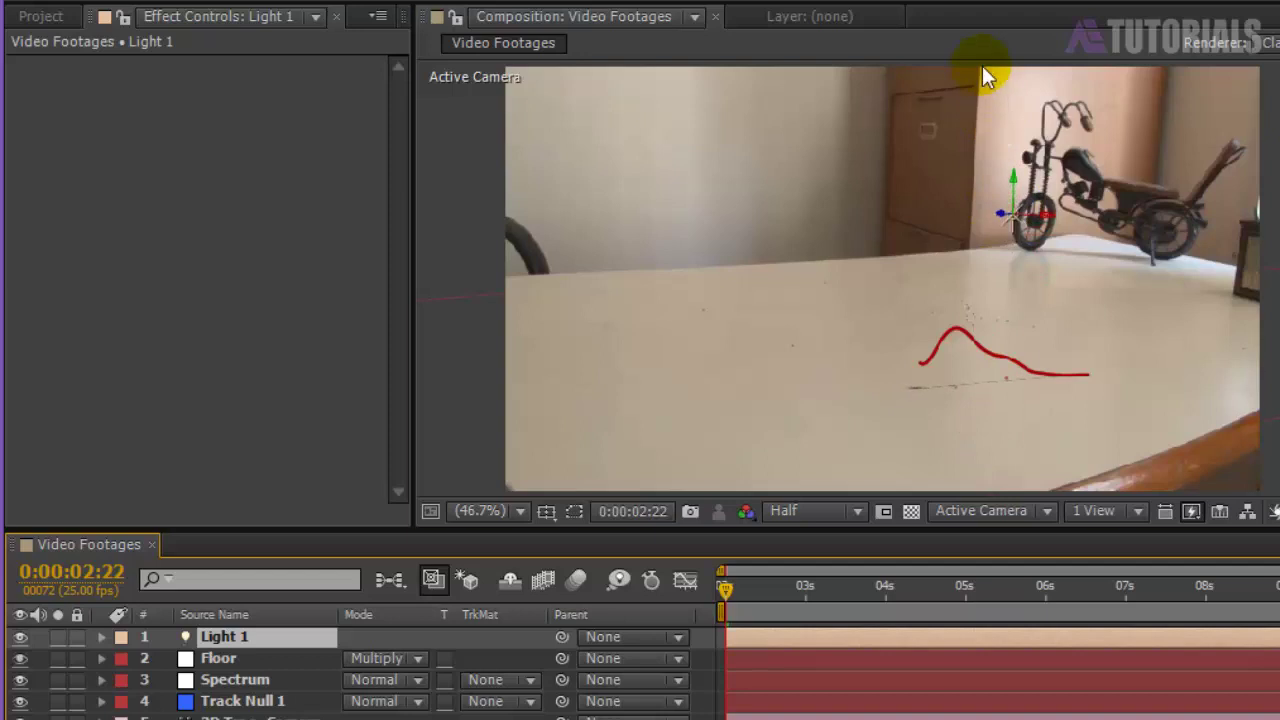
{"action": "mouse_move", "coordinate": [1046, 219]}
{"action": "left_mouse_down"}
{"action": "mouse_move", "coordinate": [1258, 225]}
{"action": "mouse_move", "coordinate": [1060, 218]}
{"action": "left_mouse_up"}
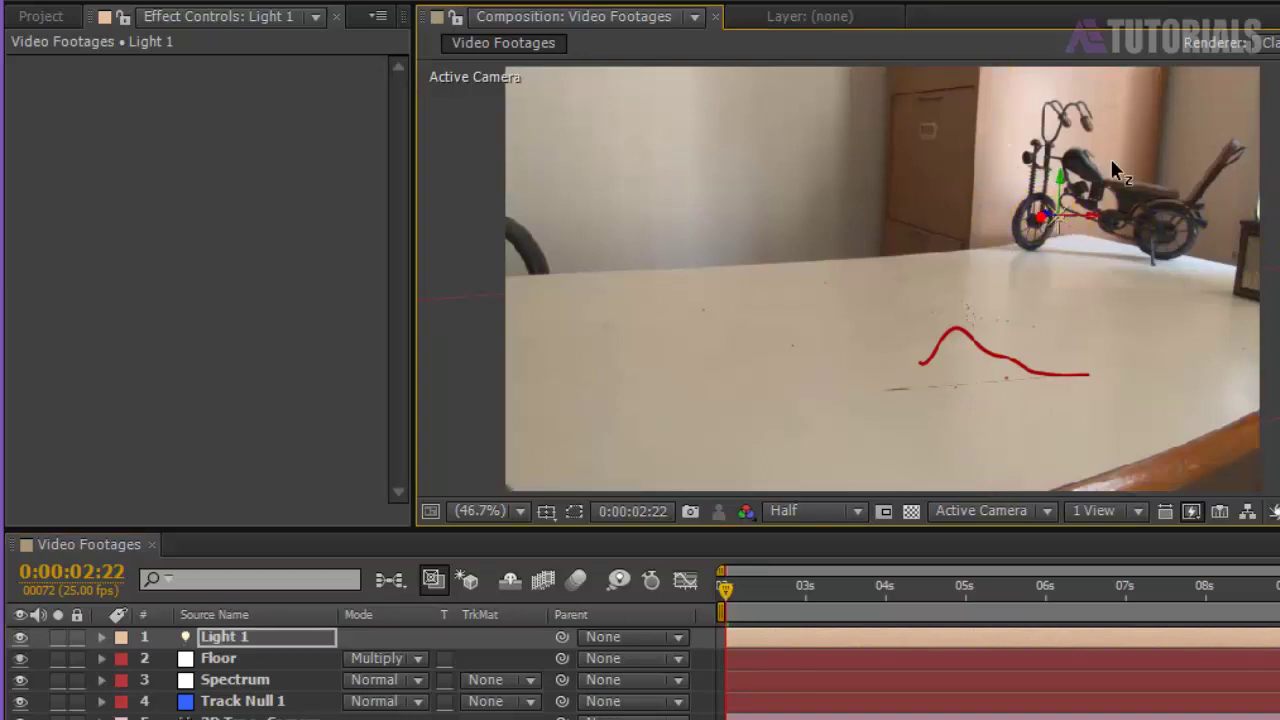
{"action": "left_click_drag", "start_coordinate": [1115, 170], "coordinate": [1012, 212]}
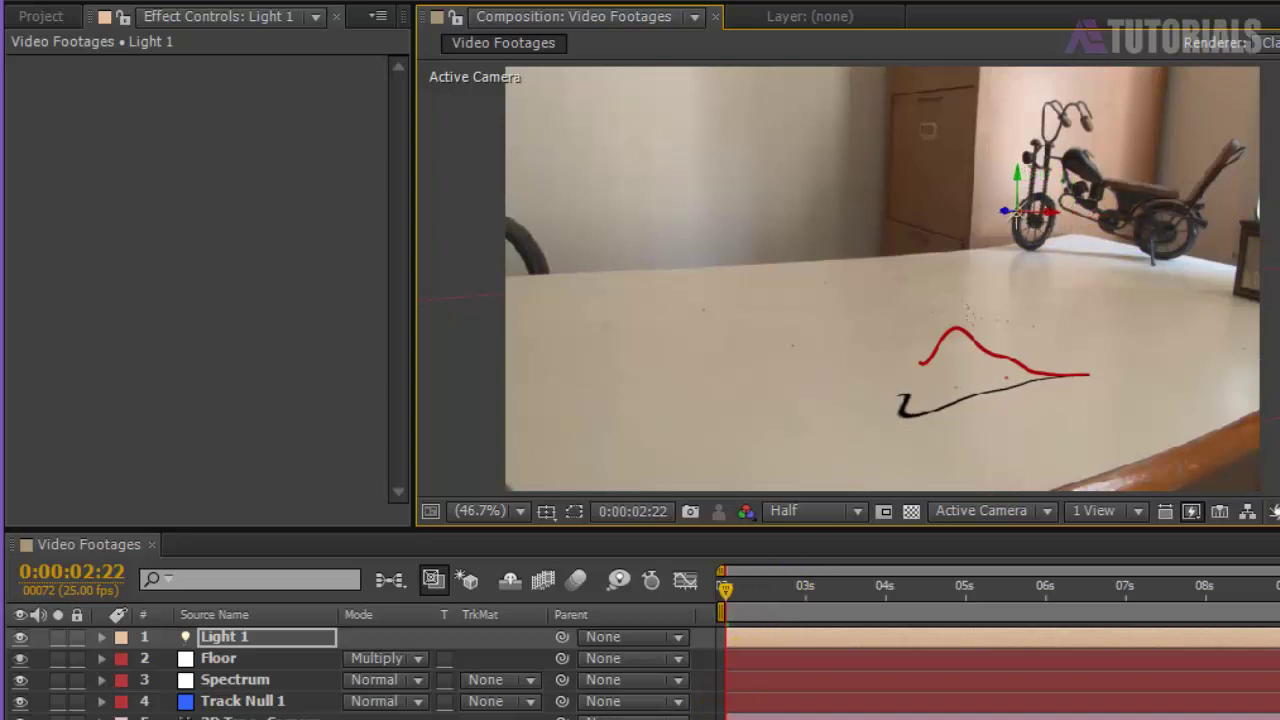
{"action": "mouse_move", "coordinate": [1028, 208]}
{"action": "left_mouse_down"}
{"action": "mouse_move", "coordinate": [1180, 225]}
{"action": "mouse_move", "coordinate": [1257, 214]}
{"action": "left_mouse_up"}
{"action": "left_click", "coordinate": [238, 648]}
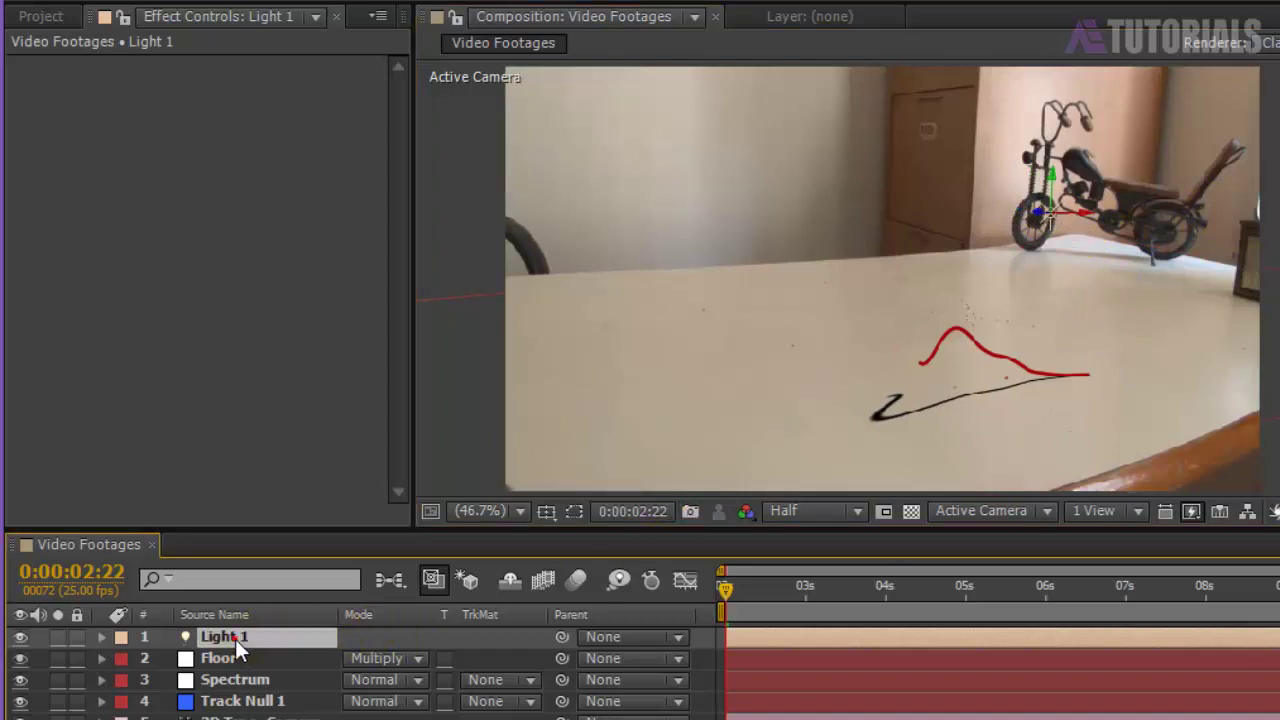
- Set Light 1's Shadow Diffusion to 233 px and Shadow Darkness to 56%
{"action": "left_click", "coordinate": [101, 637]}
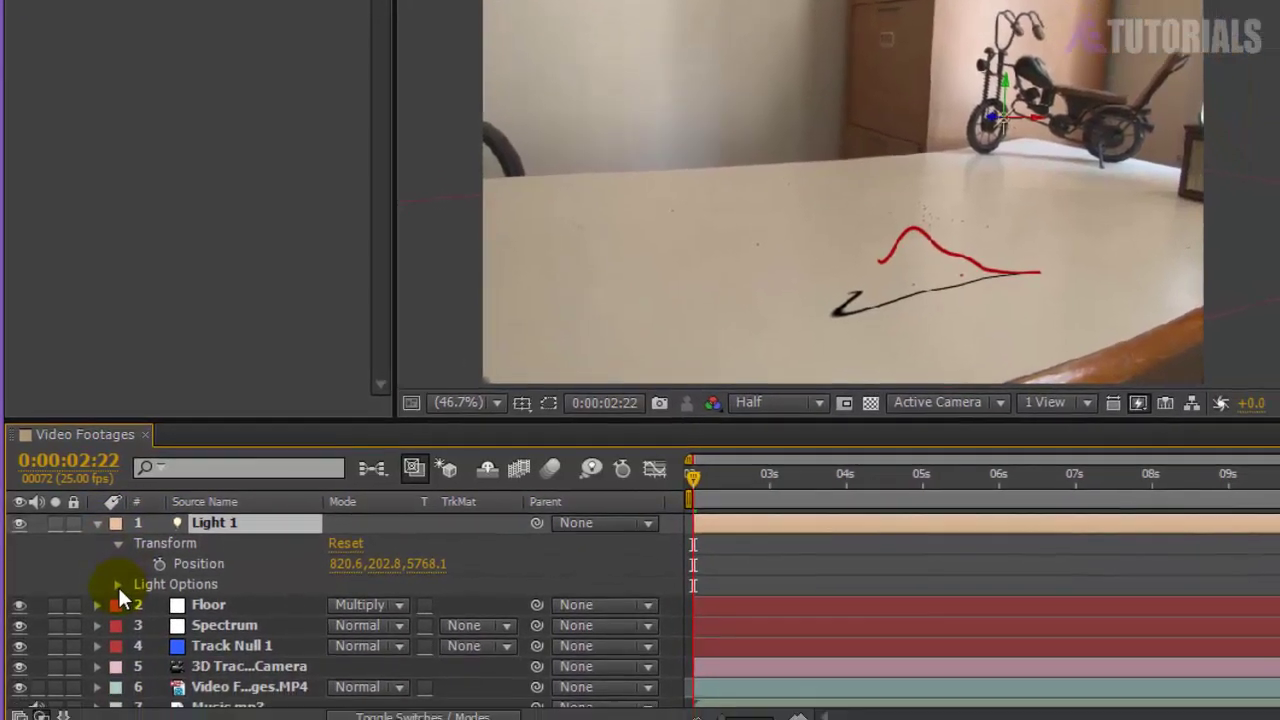
{"action": "left_click", "coordinate": [117, 585]}
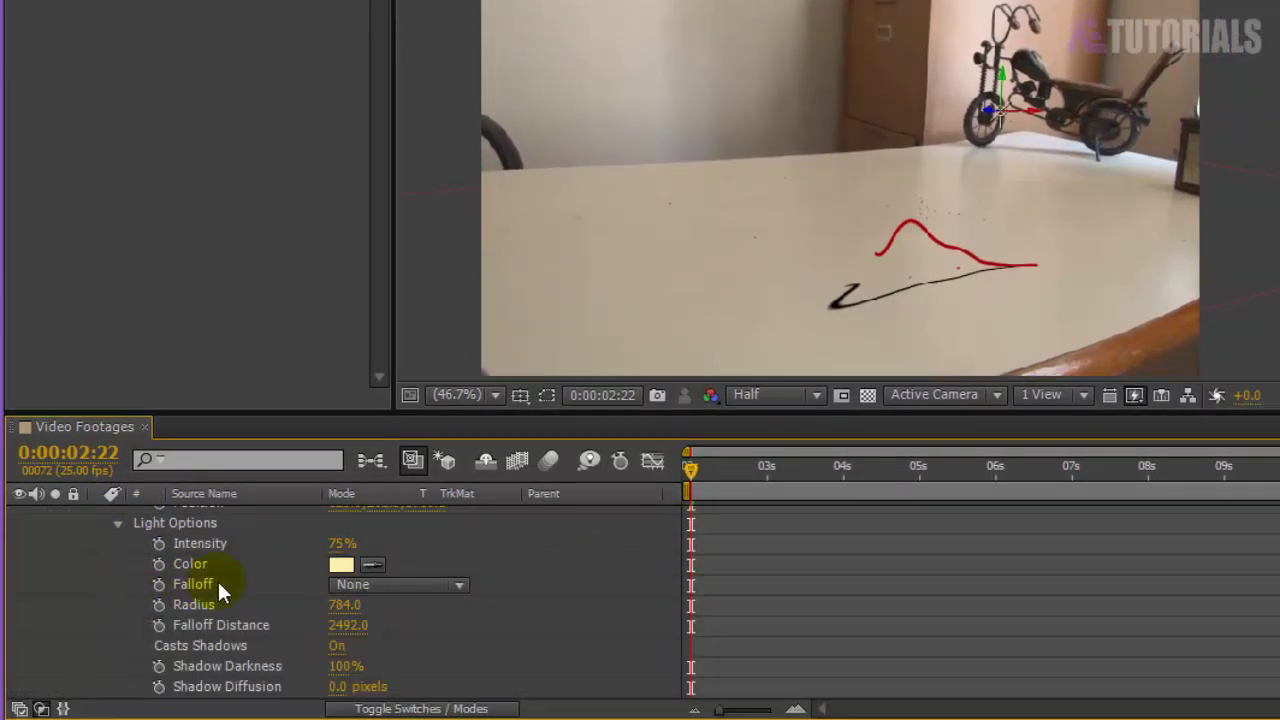
{"action": "left_click_drag", "start_coordinate": [340, 687], "coordinate": [443, 690]}
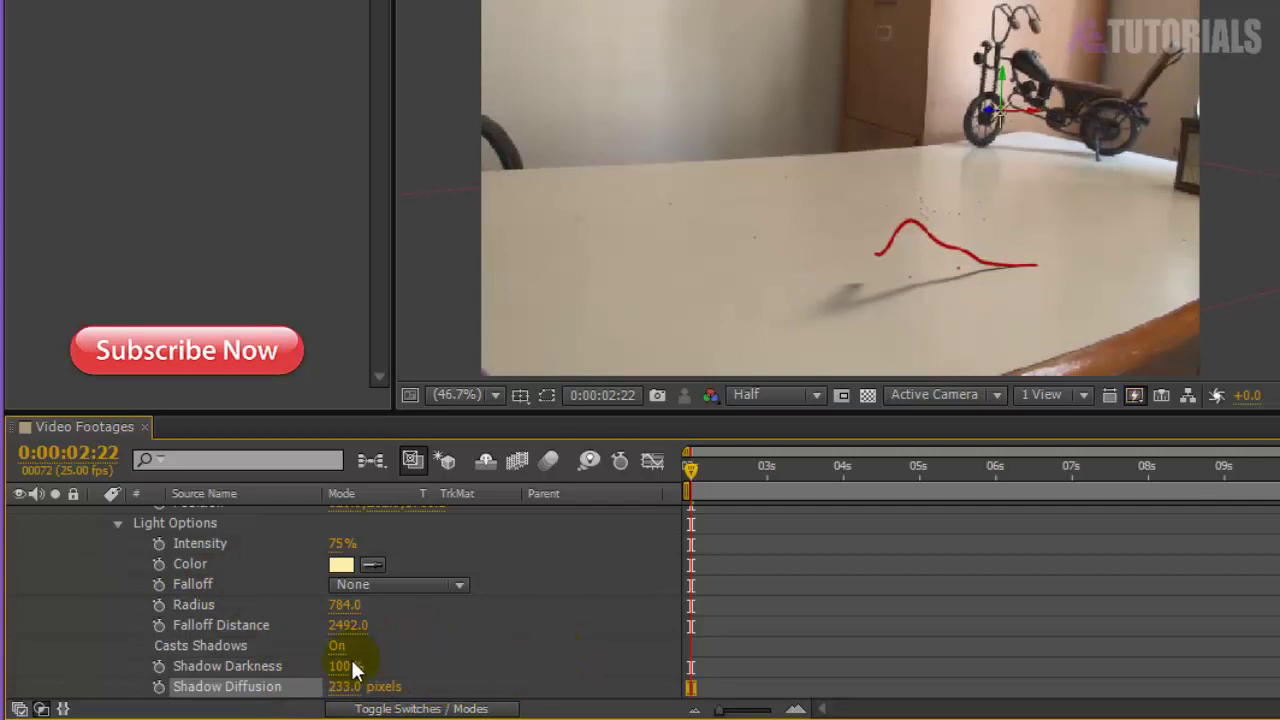
{"action": "left_click_drag", "start_coordinate": [355, 665], "coordinate": [322, 667]}
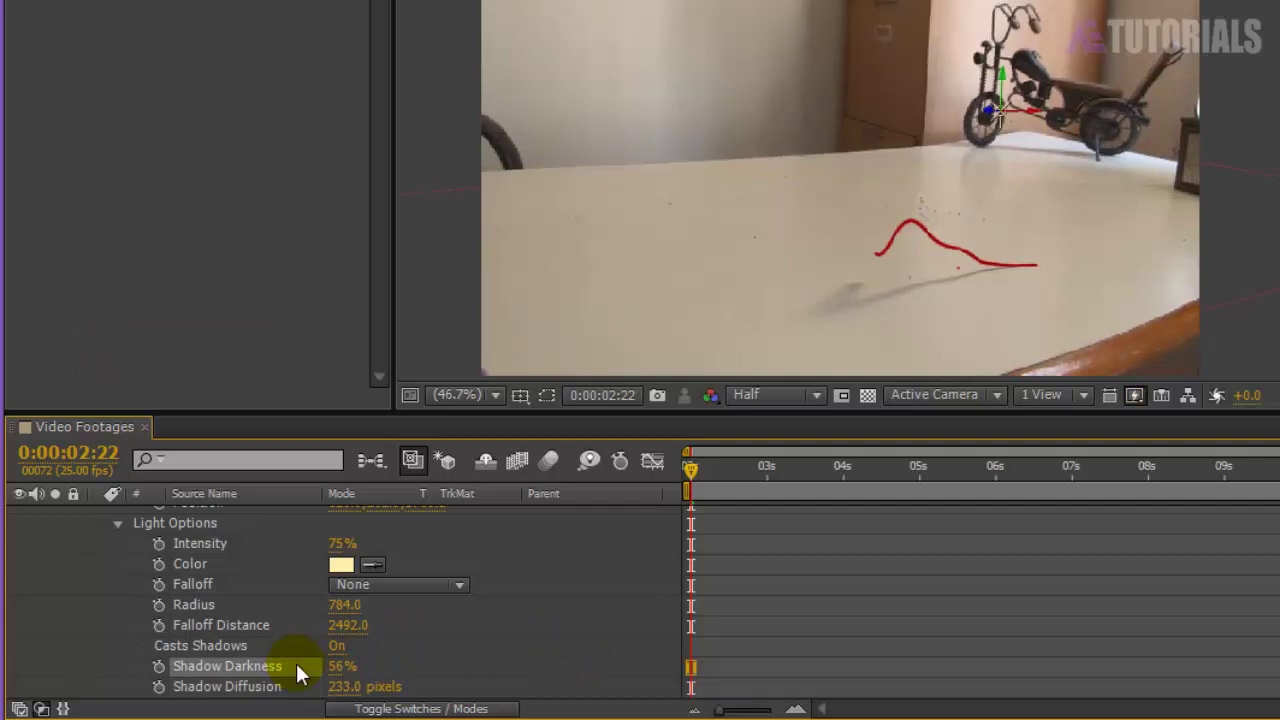
{"action": "left_click", "coordinate": [117, 523]}
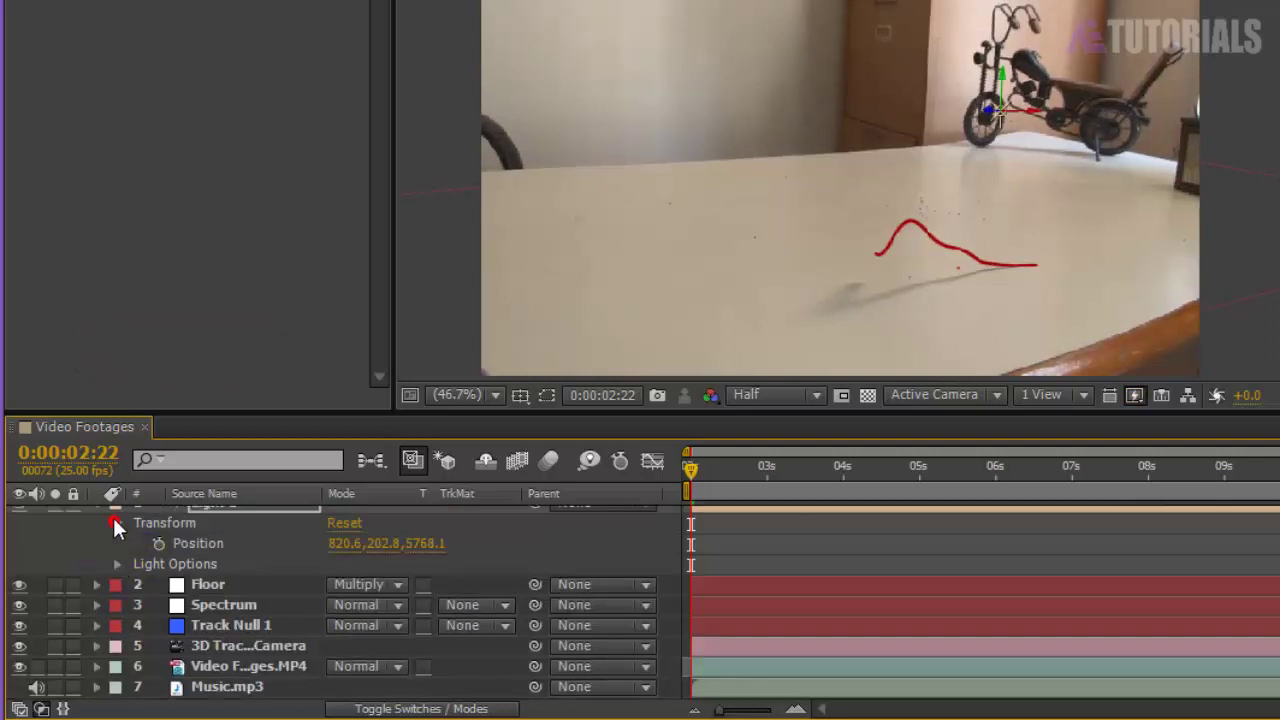
{"action": "left_click", "coordinate": [119, 524]}
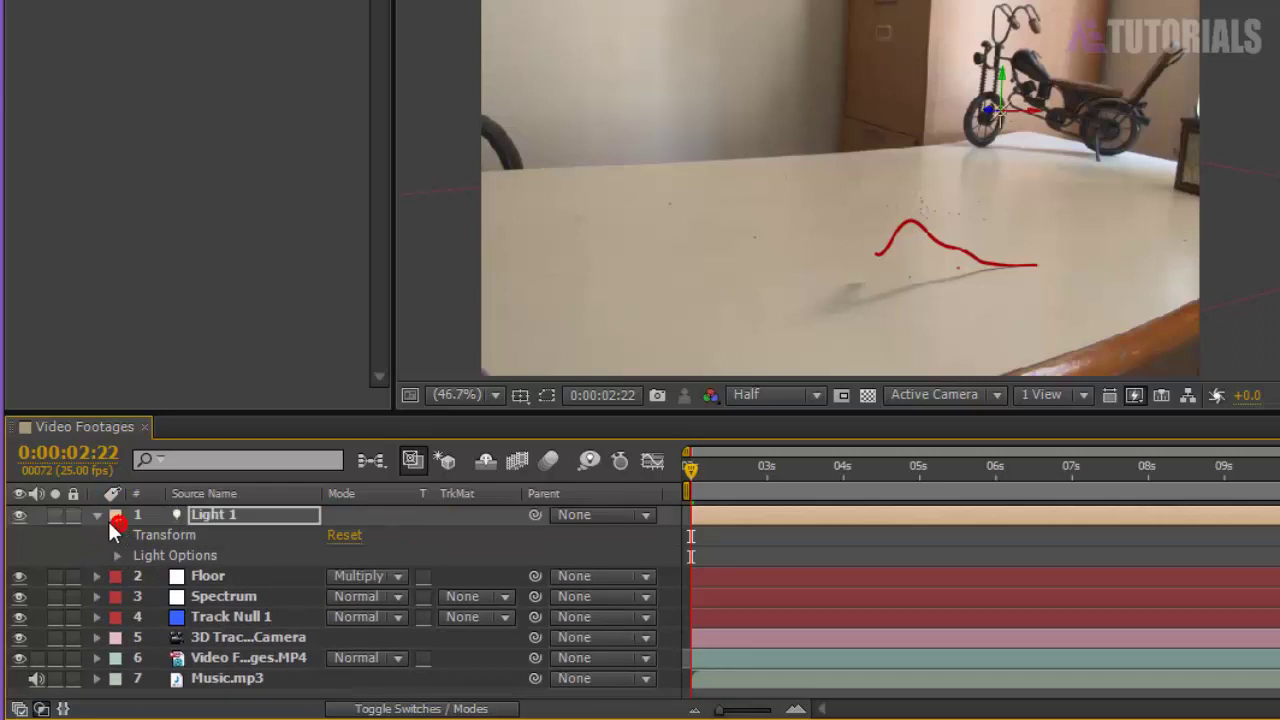
{"action": "left_click", "coordinate": [97, 514]}
{"action": "left_click", "coordinate": [227, 558]}
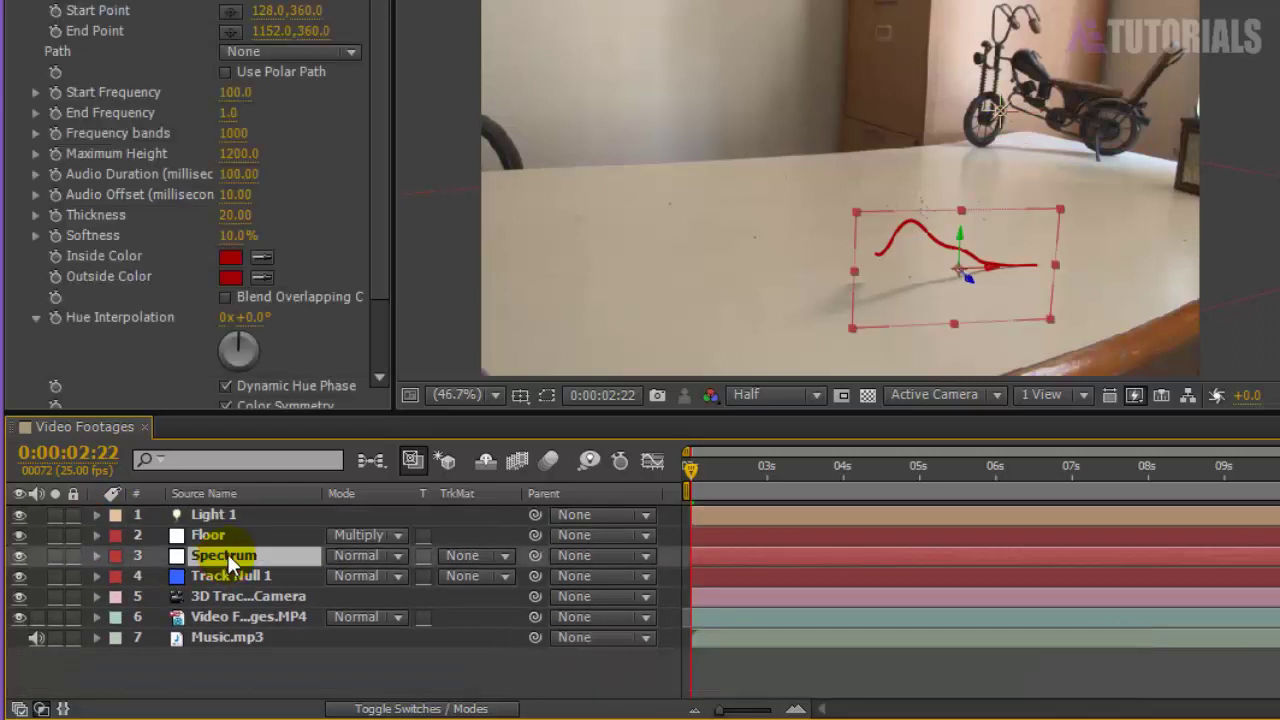
- Move the Spectrum waveform left across the table and push it deeper into the scene
{"action": "double_click", "coordinate": [226, 558]}
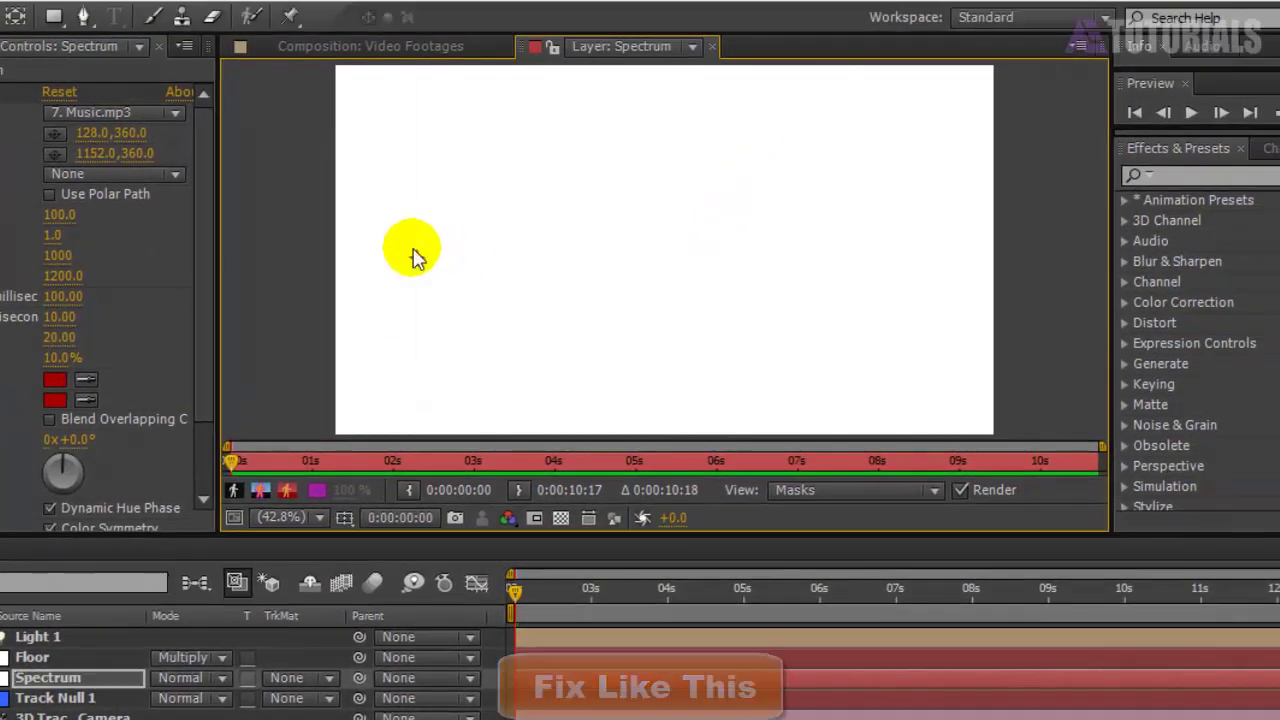
{"action": "left_click", "coordinate": [393, 52]}
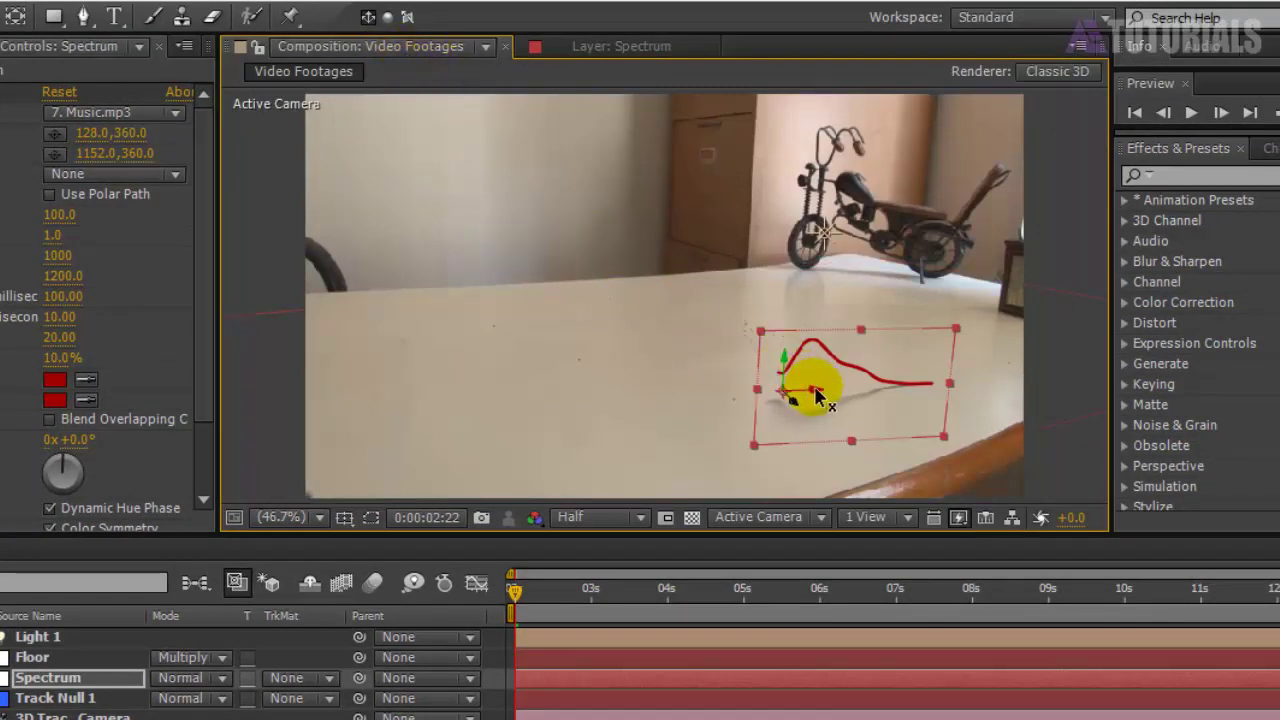
{"action": "left_click_drag", "start_coordinate": [815, 395], "coordinate": [490, 362]}
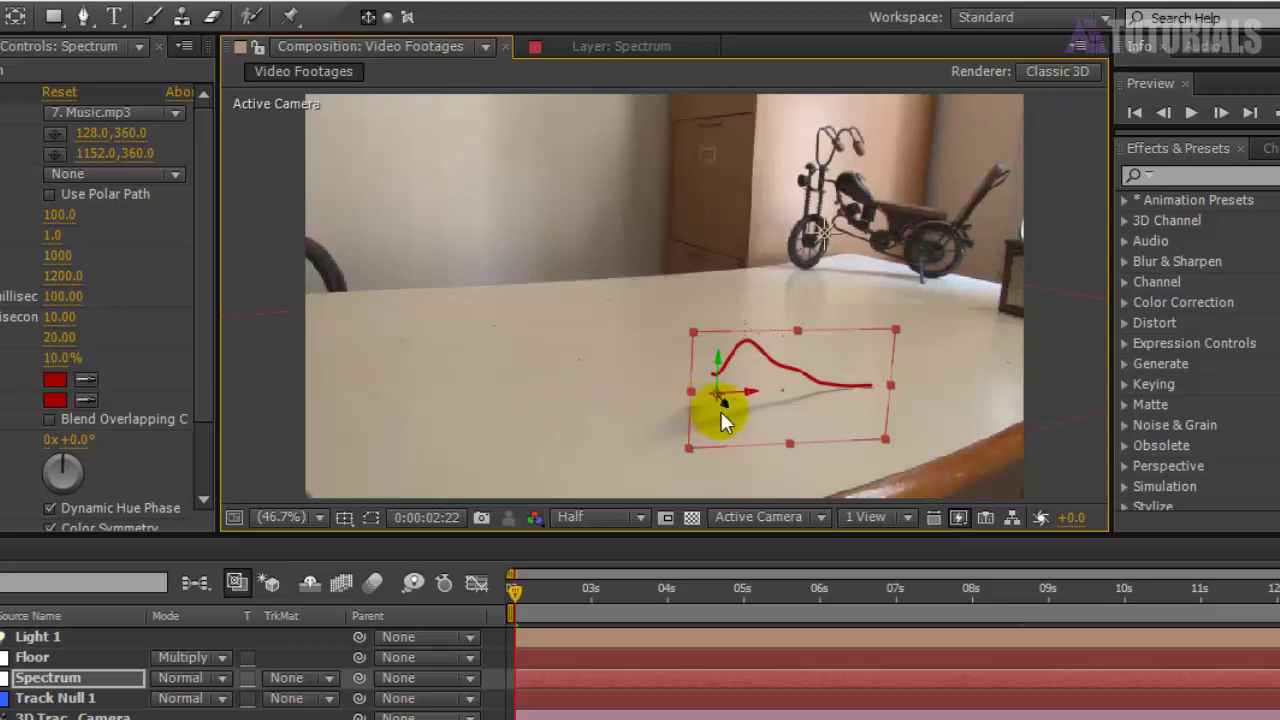
{"action": "left_click_drag", "start_coordinate": [752, 397], "coordinate": [572, 395]}
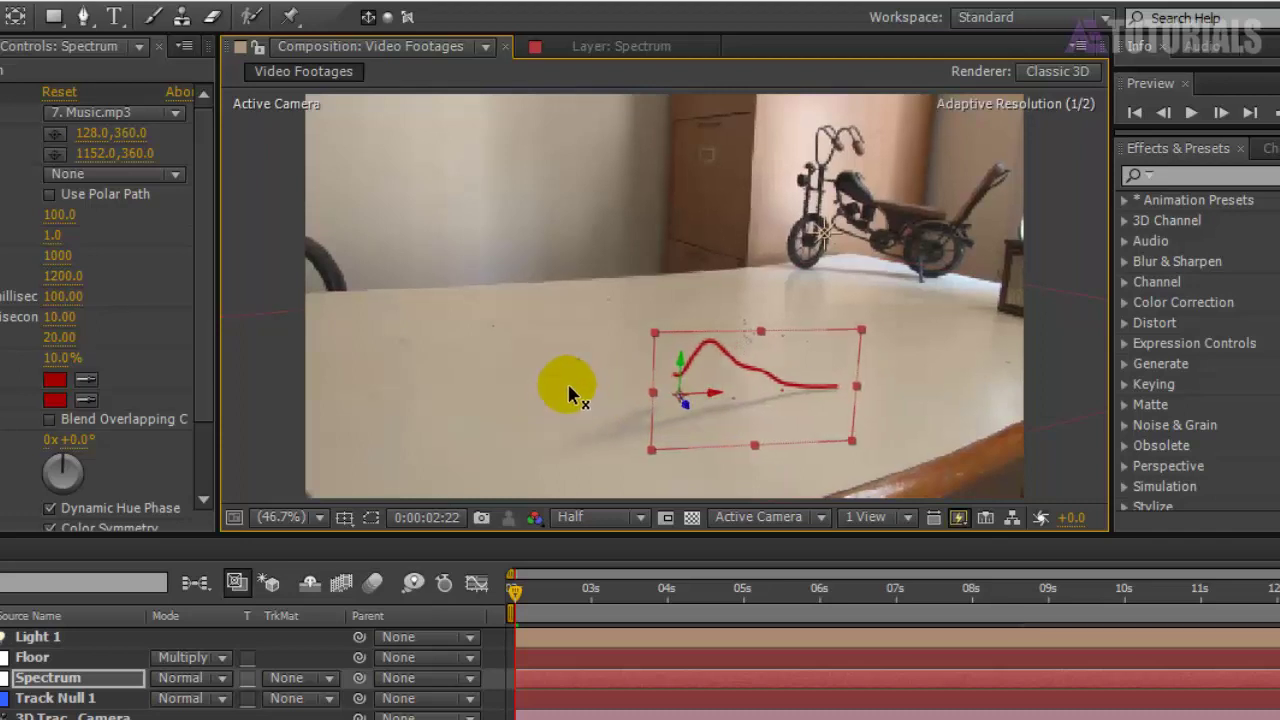
{"action": "mouse_move", "coordinate": [693, 413]}
{"action": "left_mouse_down"}
{"action": "mouse_move", "coordinate": [727, 386]}
{"action": "mouse_move", "coordinate": [888, 378]}
{"action": "left_mouse_up"}
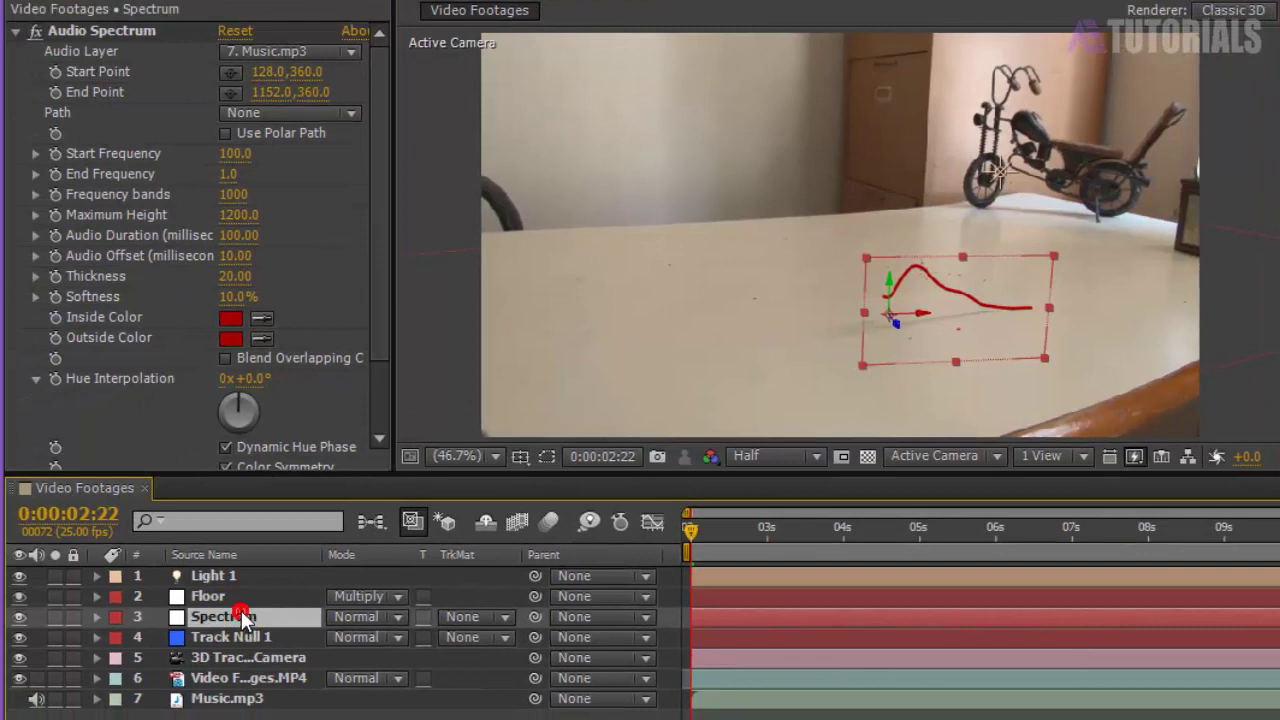
- Duplicate the Spectrum layer several times, rotating each copy around its Y axis
{"action": "key", "text": "ctrl+d"}
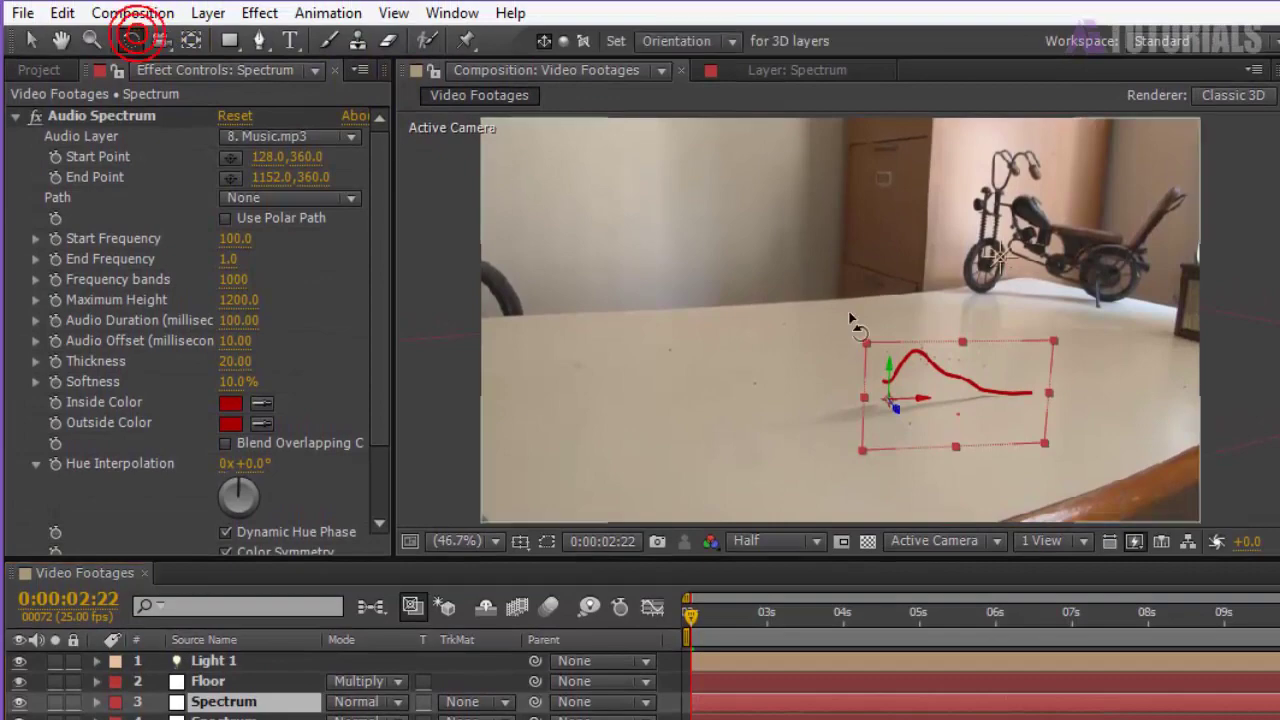
{"action": "left_click", "coordinate": [893, 368]}
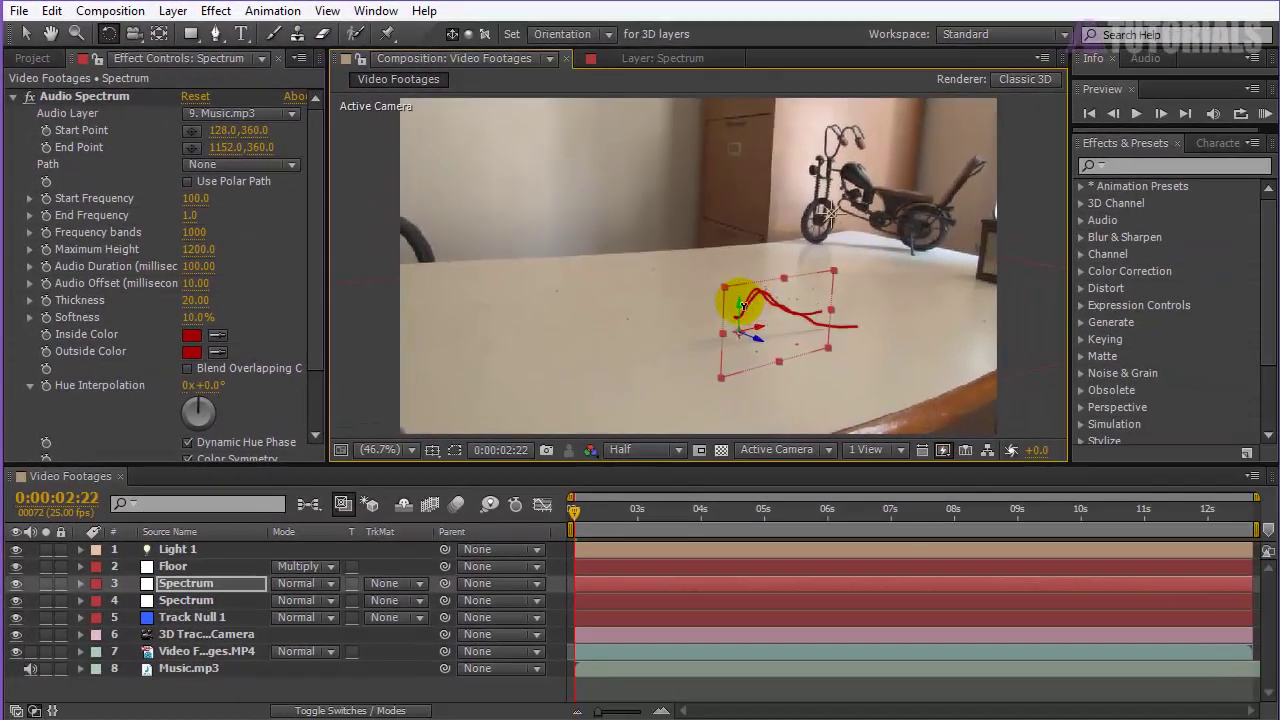
{"action": "key", "text": "ctrl+d"}
{"action": "left_click_drag", "start_coordinate": [741, 305], "coordinate": [751, 312]}
{"action": "key", "text": "ctrl+d"}
{"action": "key", "text": "ctrl+d"}
{"action": "key", "text": "ctrl+d"}
{"action": "key", "text": "ctrl+d"}
{"action": "key", "text": "ctrl+d"}
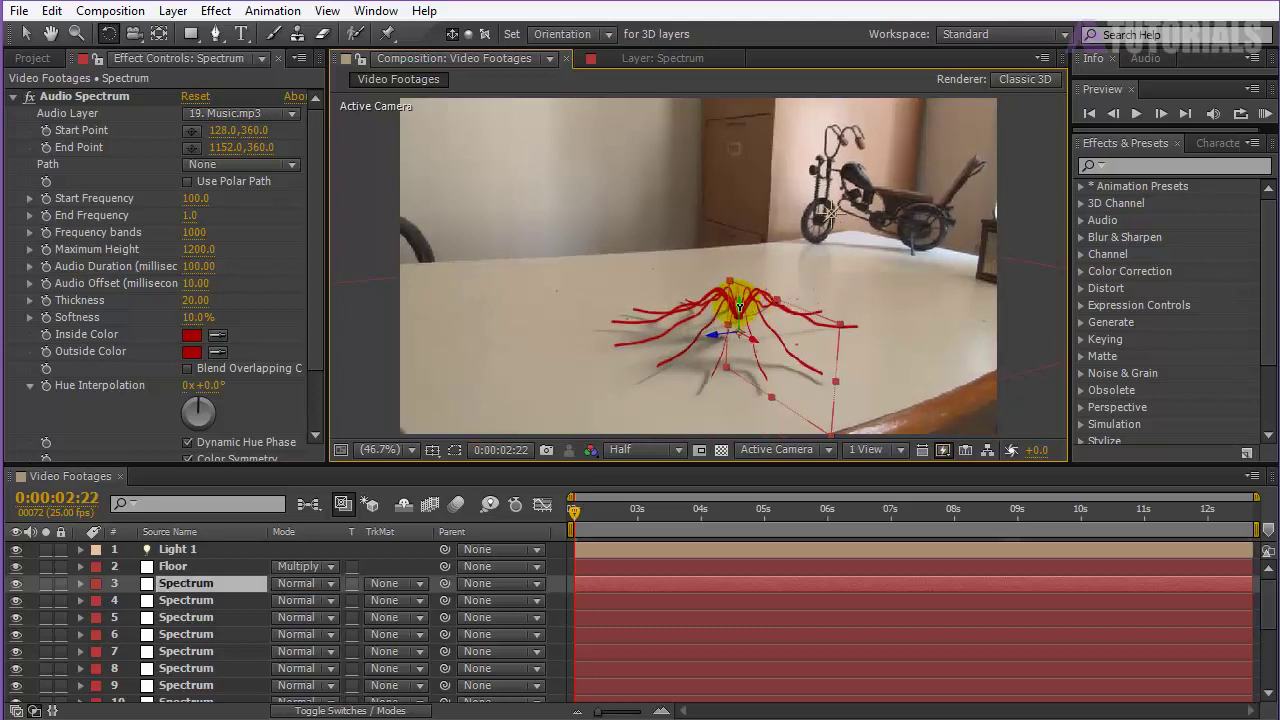
- Clear the layer selection and RAM-preview the ring of red radiating waveforms and their soft shadows
{"action": "left_click", "coordinate": [560, 566]}
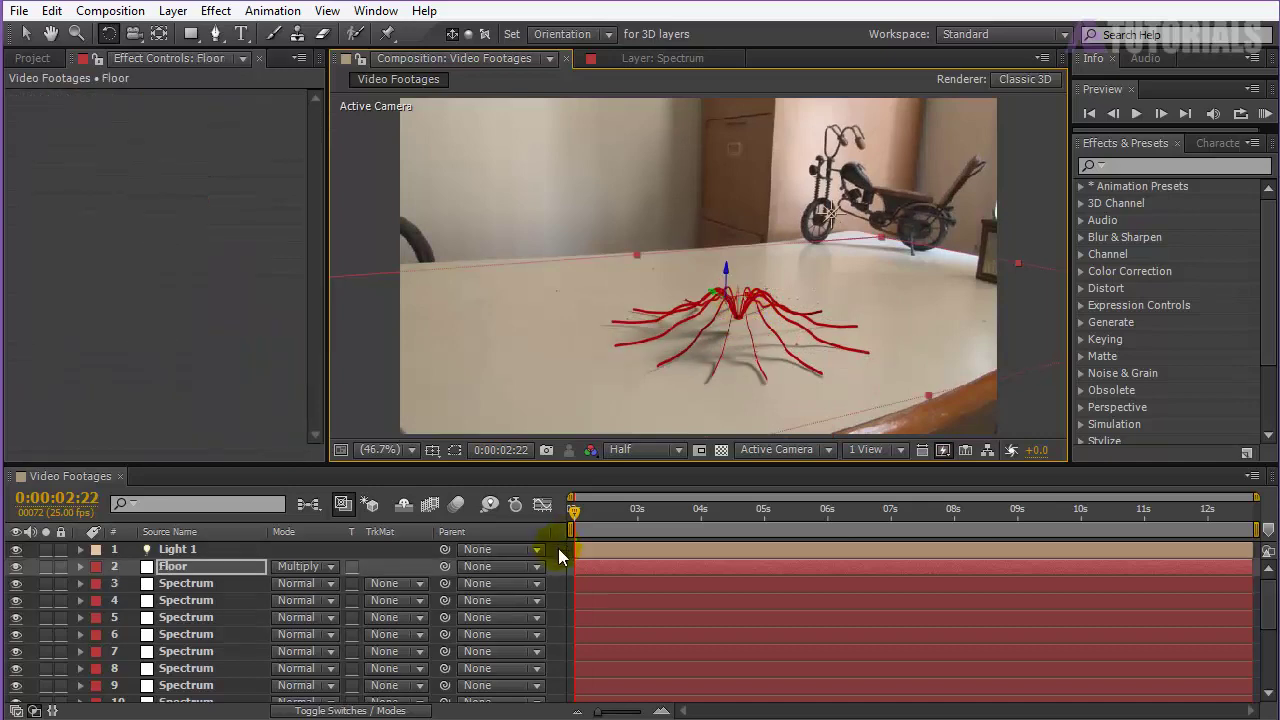
{"action": "left_click", "coordinate": [558, 548]}
{"action": "key", "text": "0"}
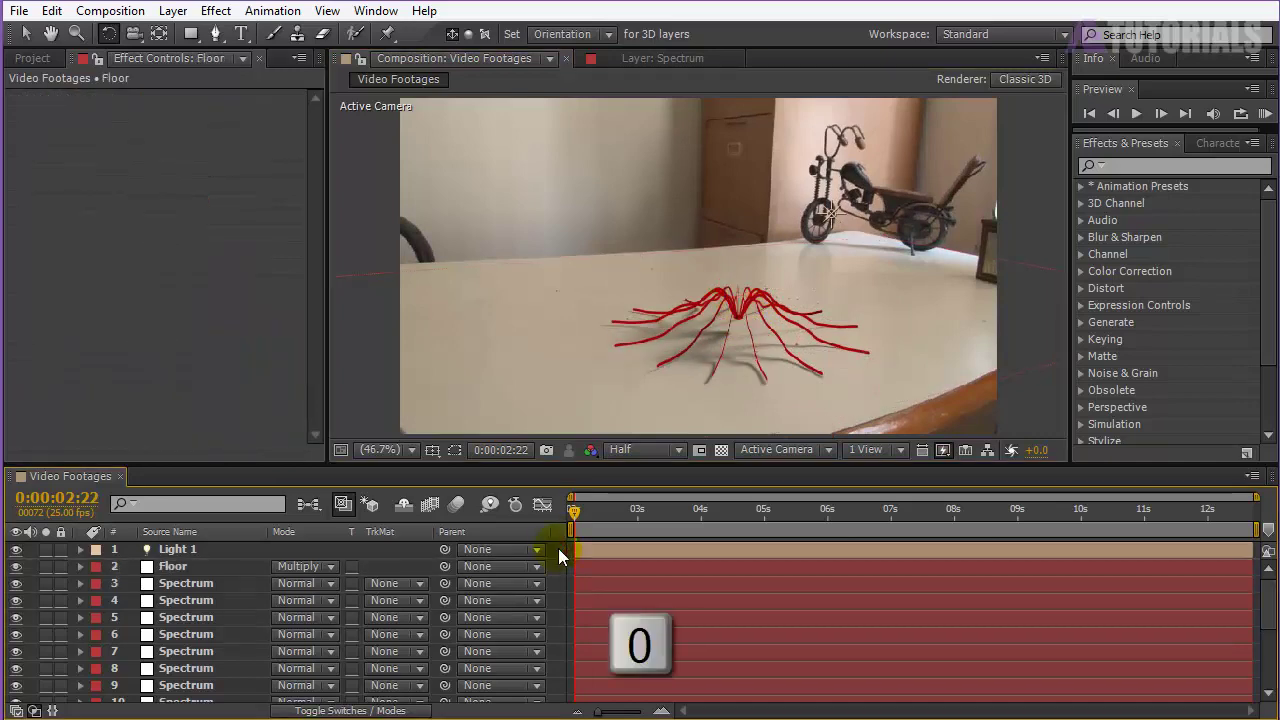